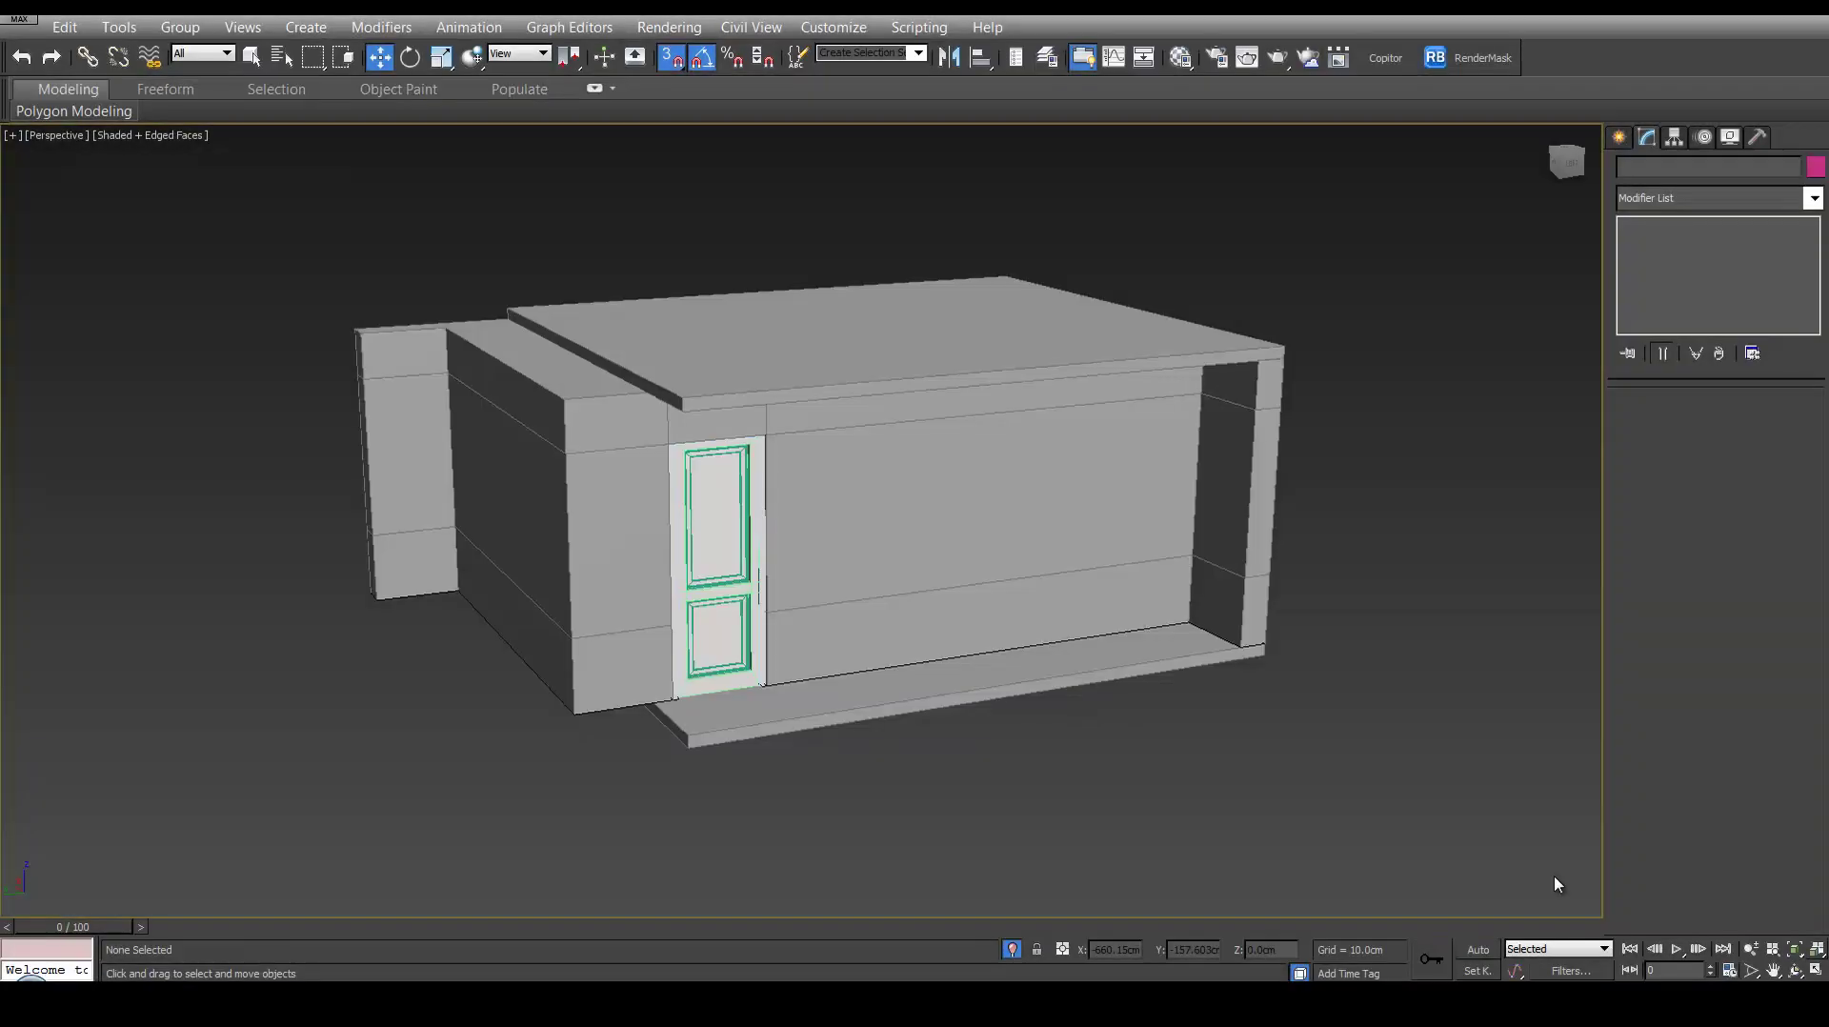
Hide the ceiling slab covering the room.
click(865, 323)
right_click(865, 323)
click(914, 233)
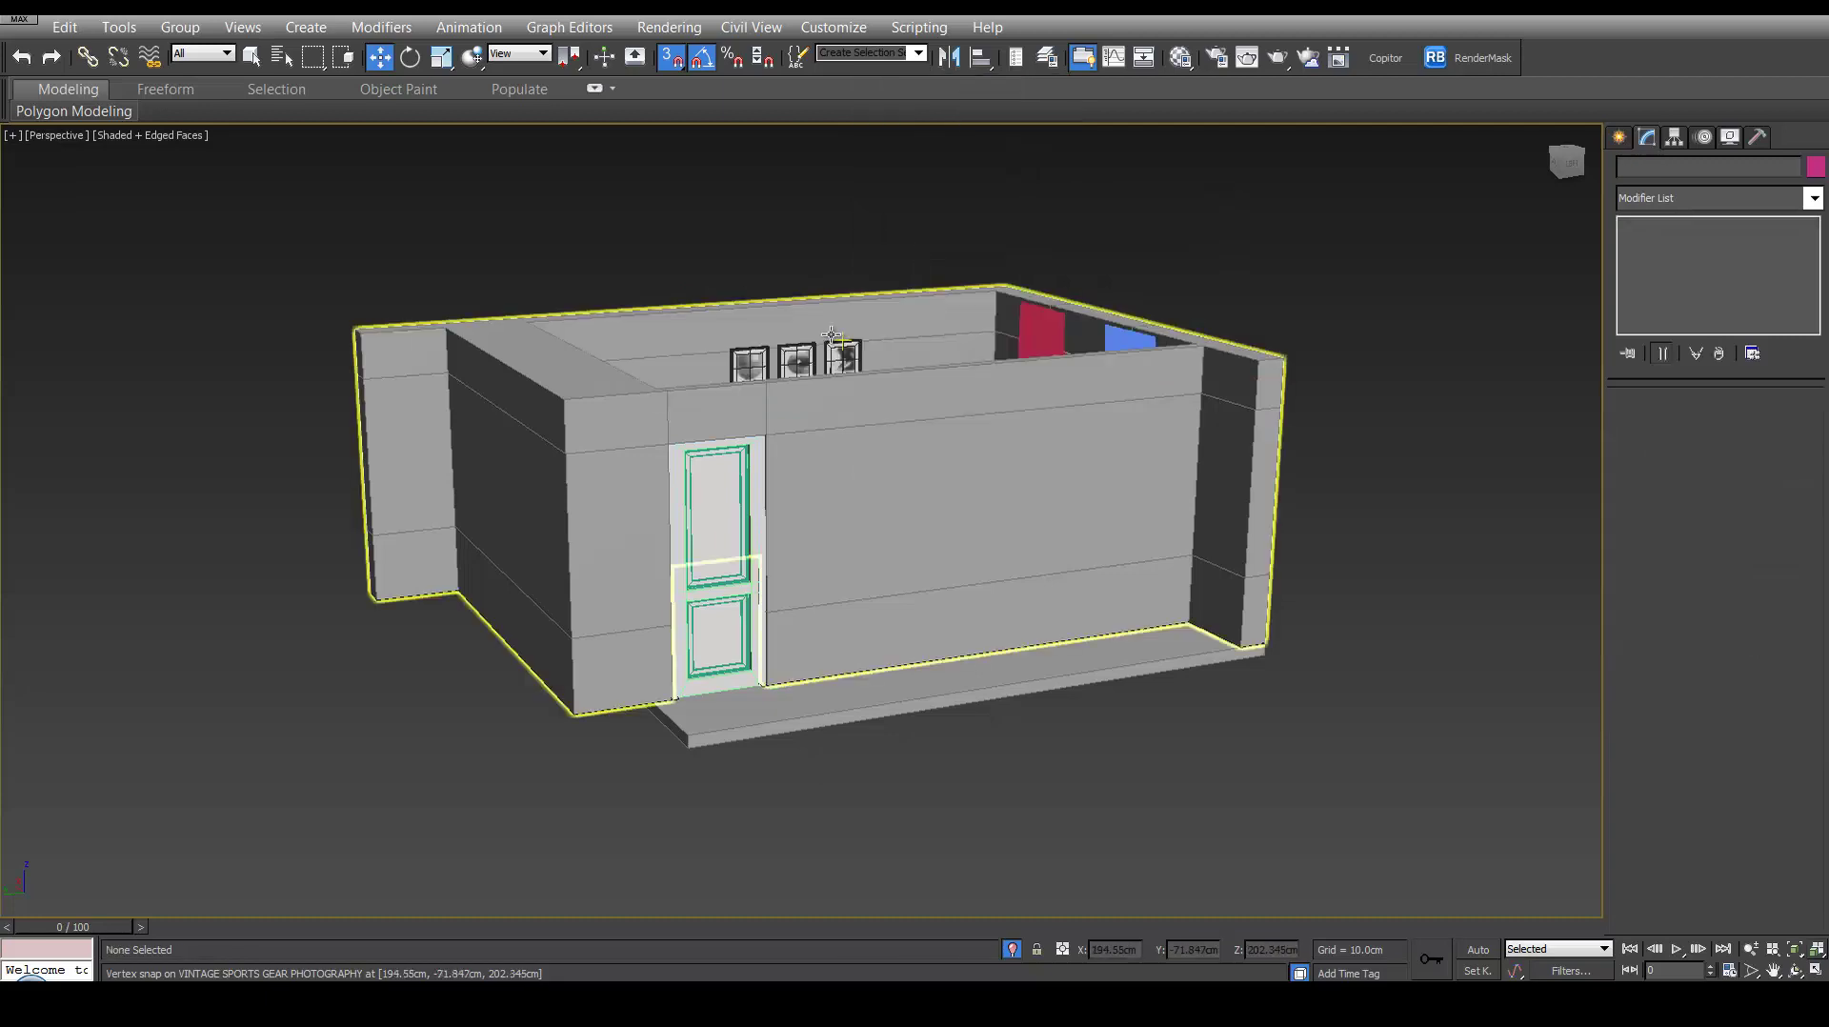
Select the walls and the floor together and isolate them from the furniture and other objects.
alt+middle_drag(858, 381, 625, 459)
click(700, 374)
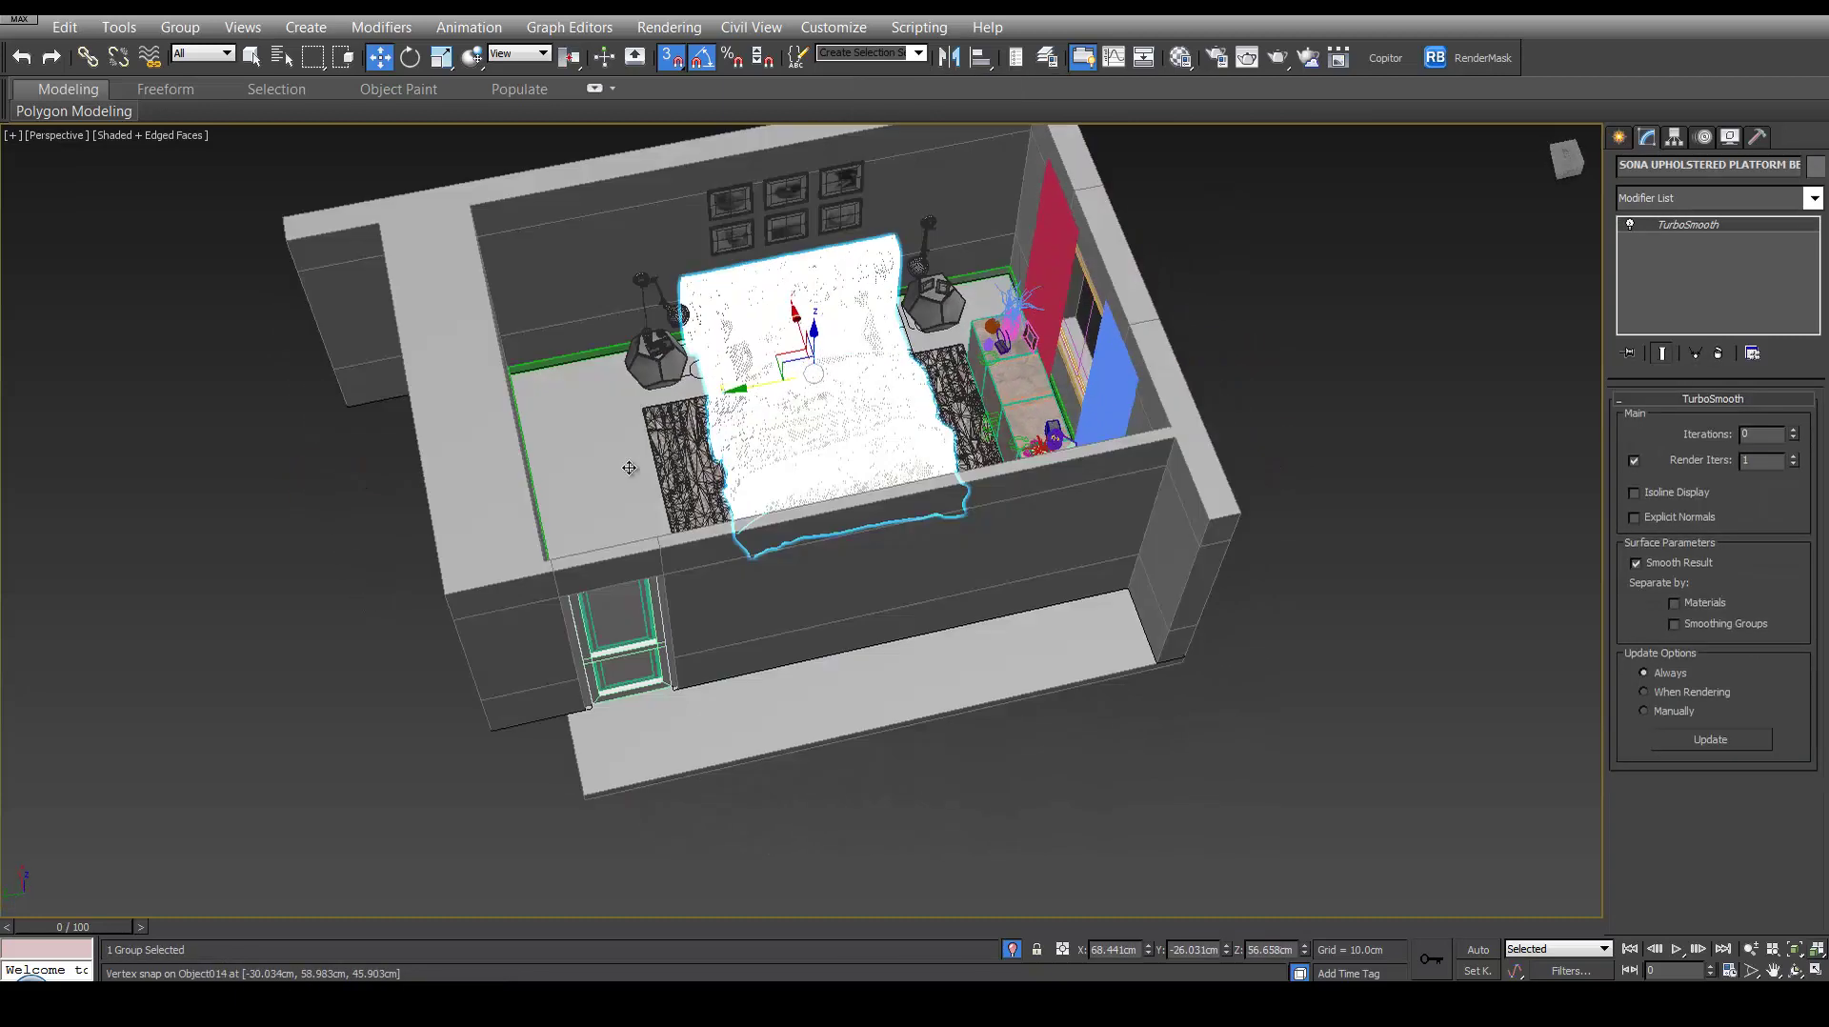
click(596, 425)
ctrl+click(550, 262)
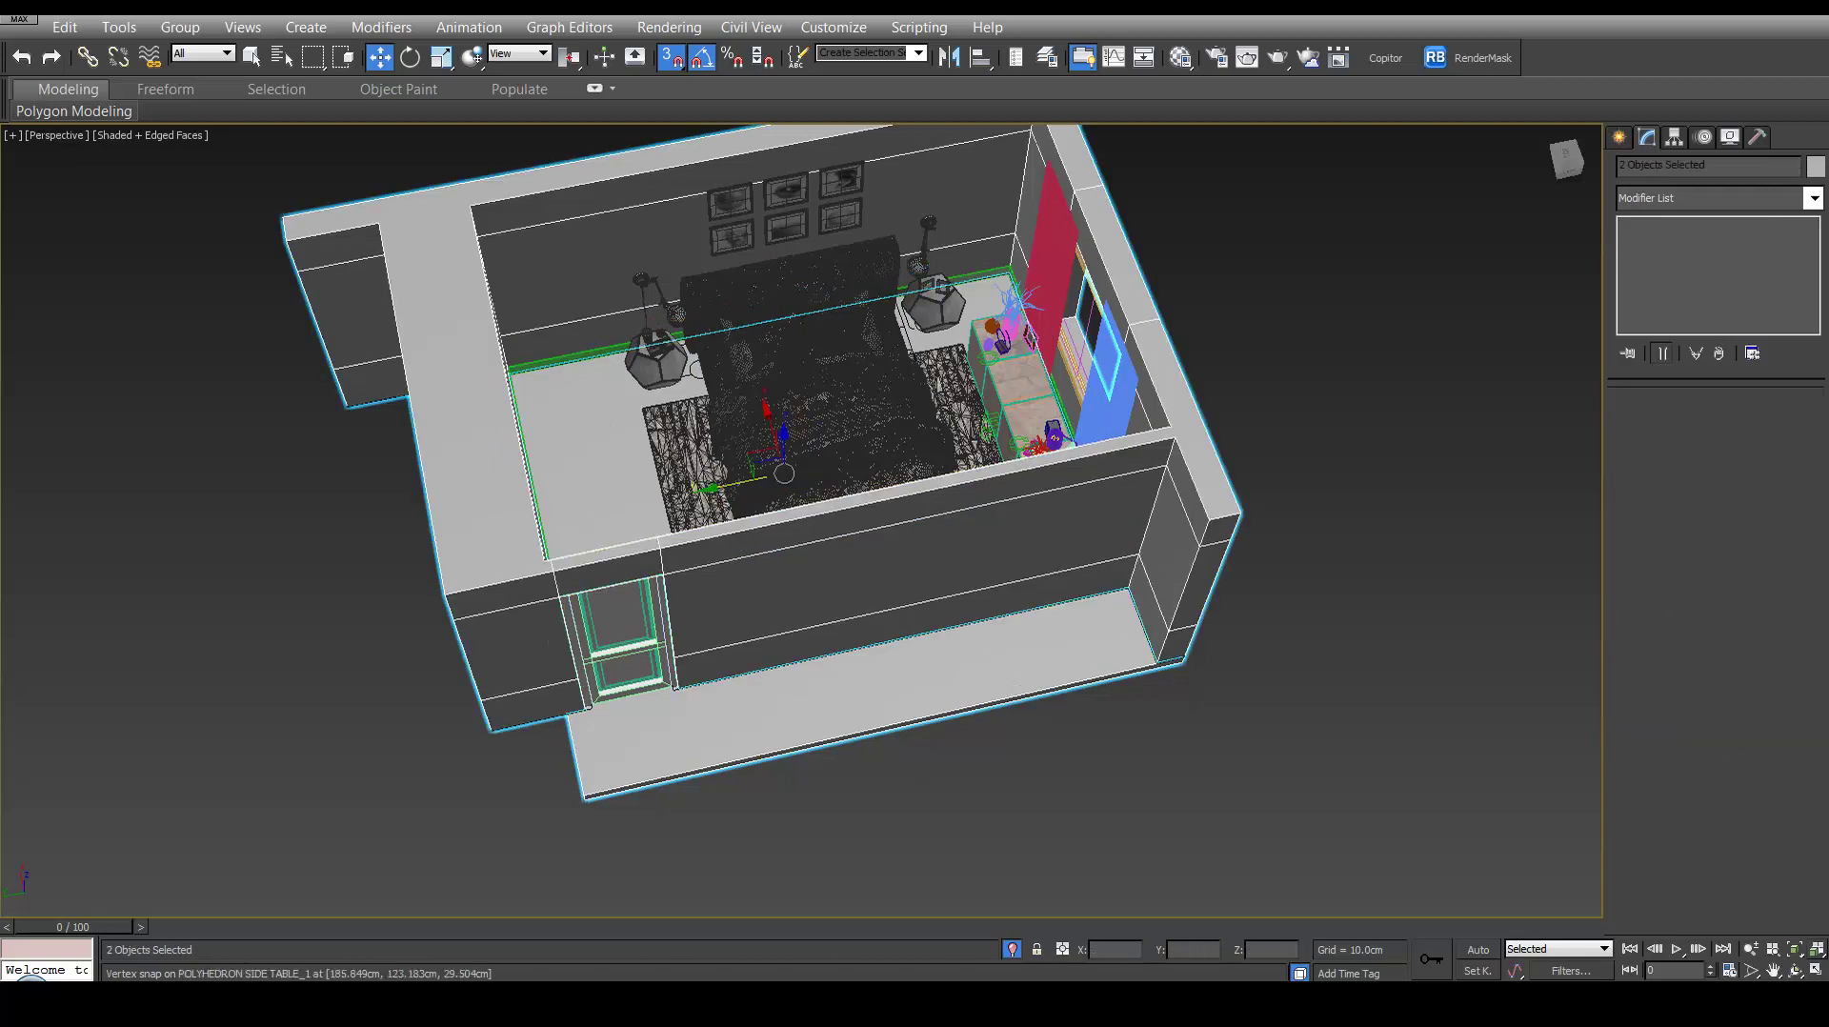
click(1013, 950)
click(1013, 950)
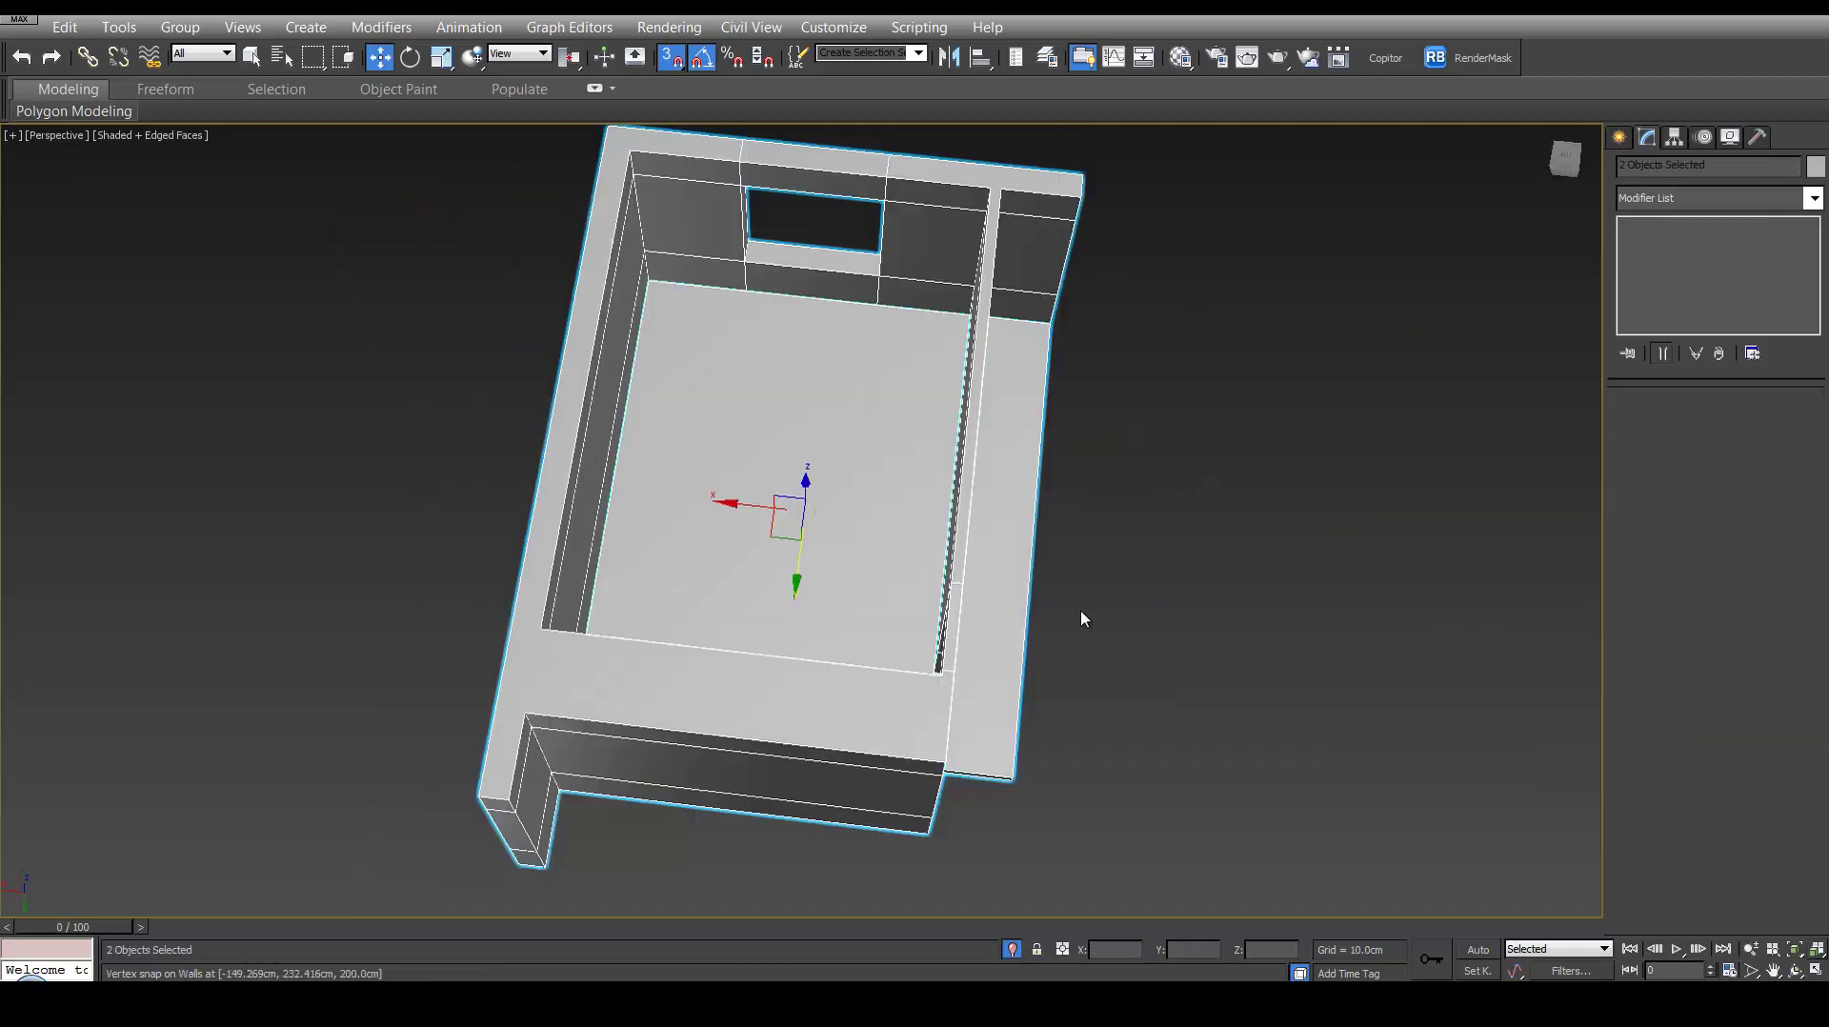
click(1081, 612)
alt+middle_drag(1002, 599, 883, 575)
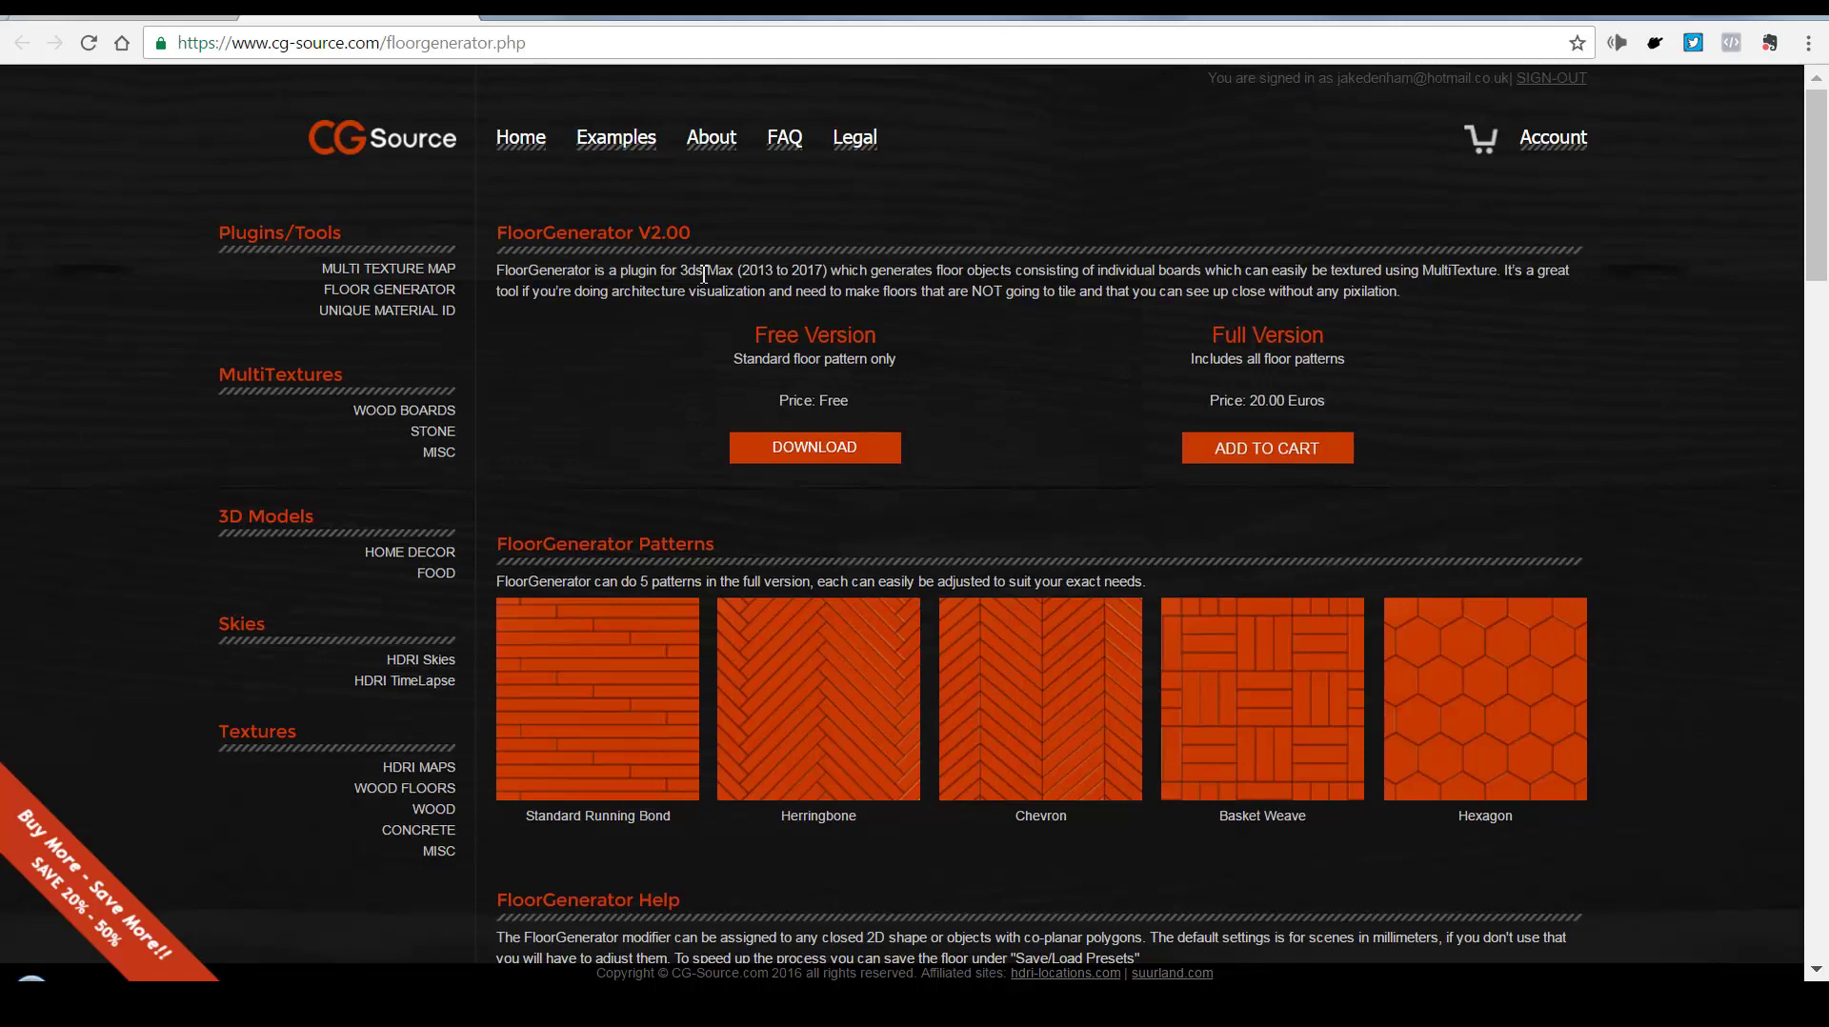
Switch to the browser and view the Floor Generator and Multi Texture Map download pages on CG-Source.
click(389, 289)
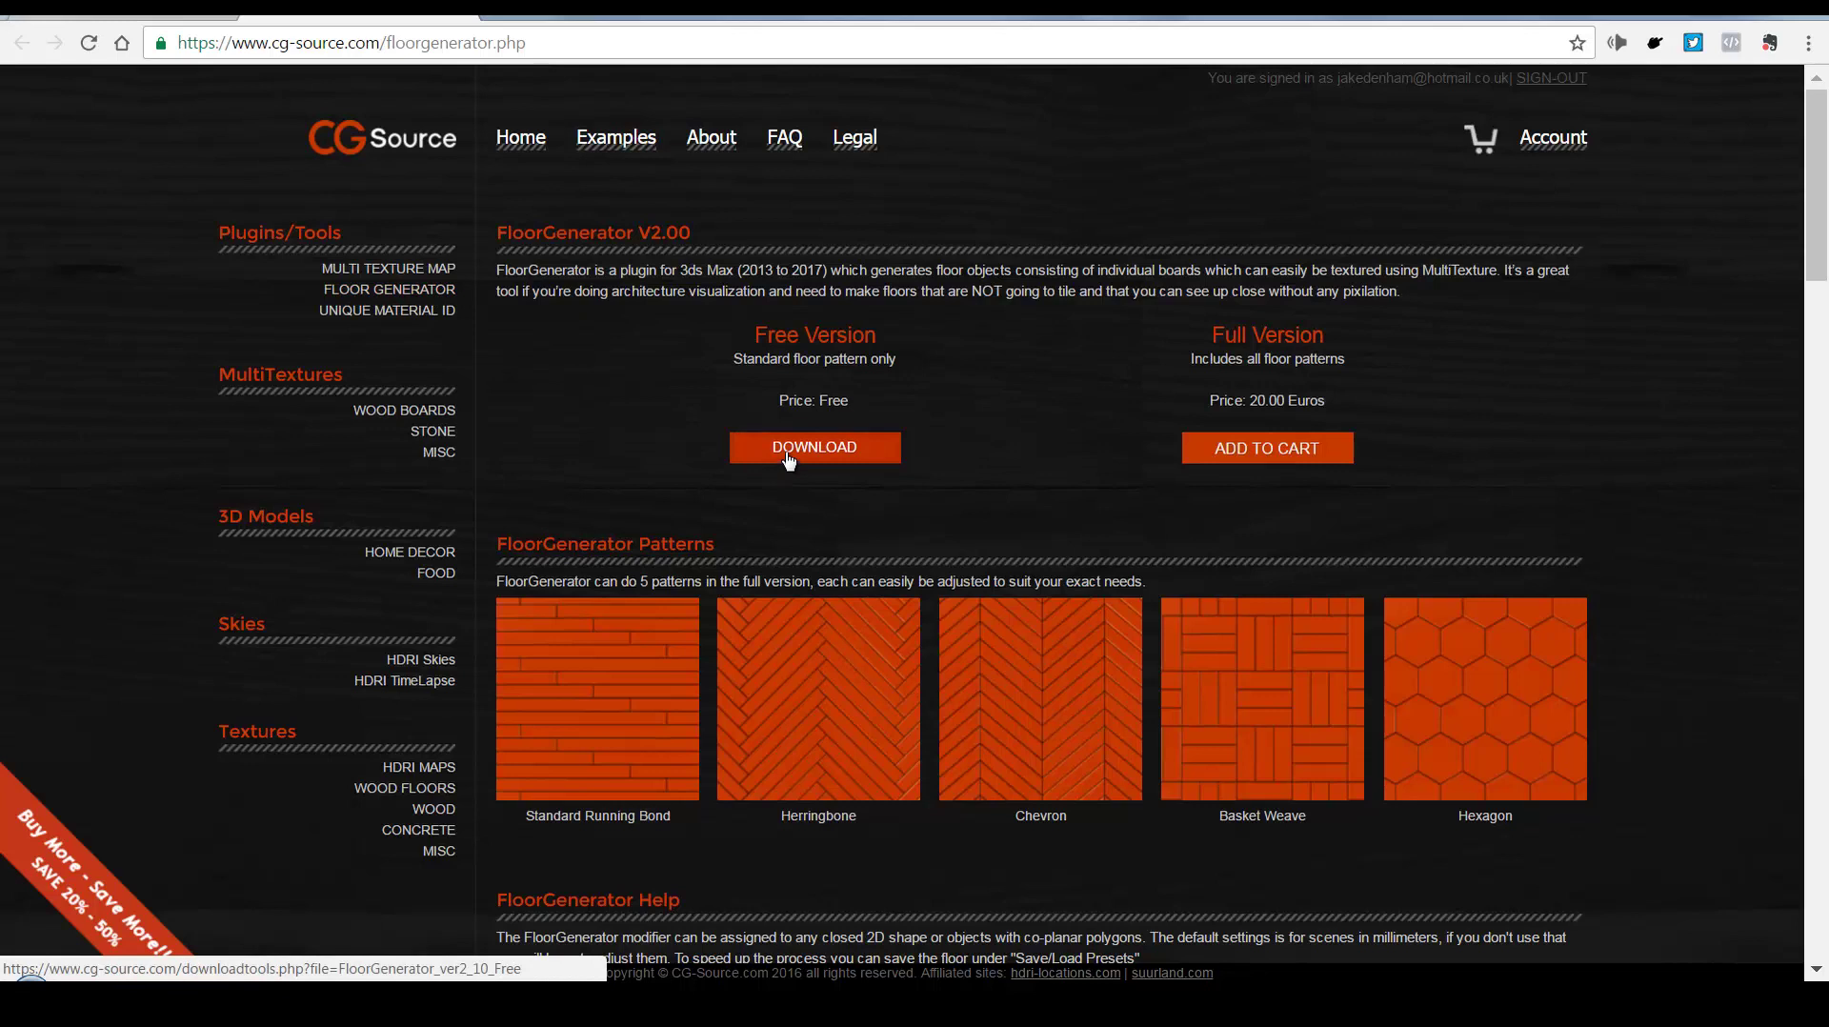
click(451, 277)
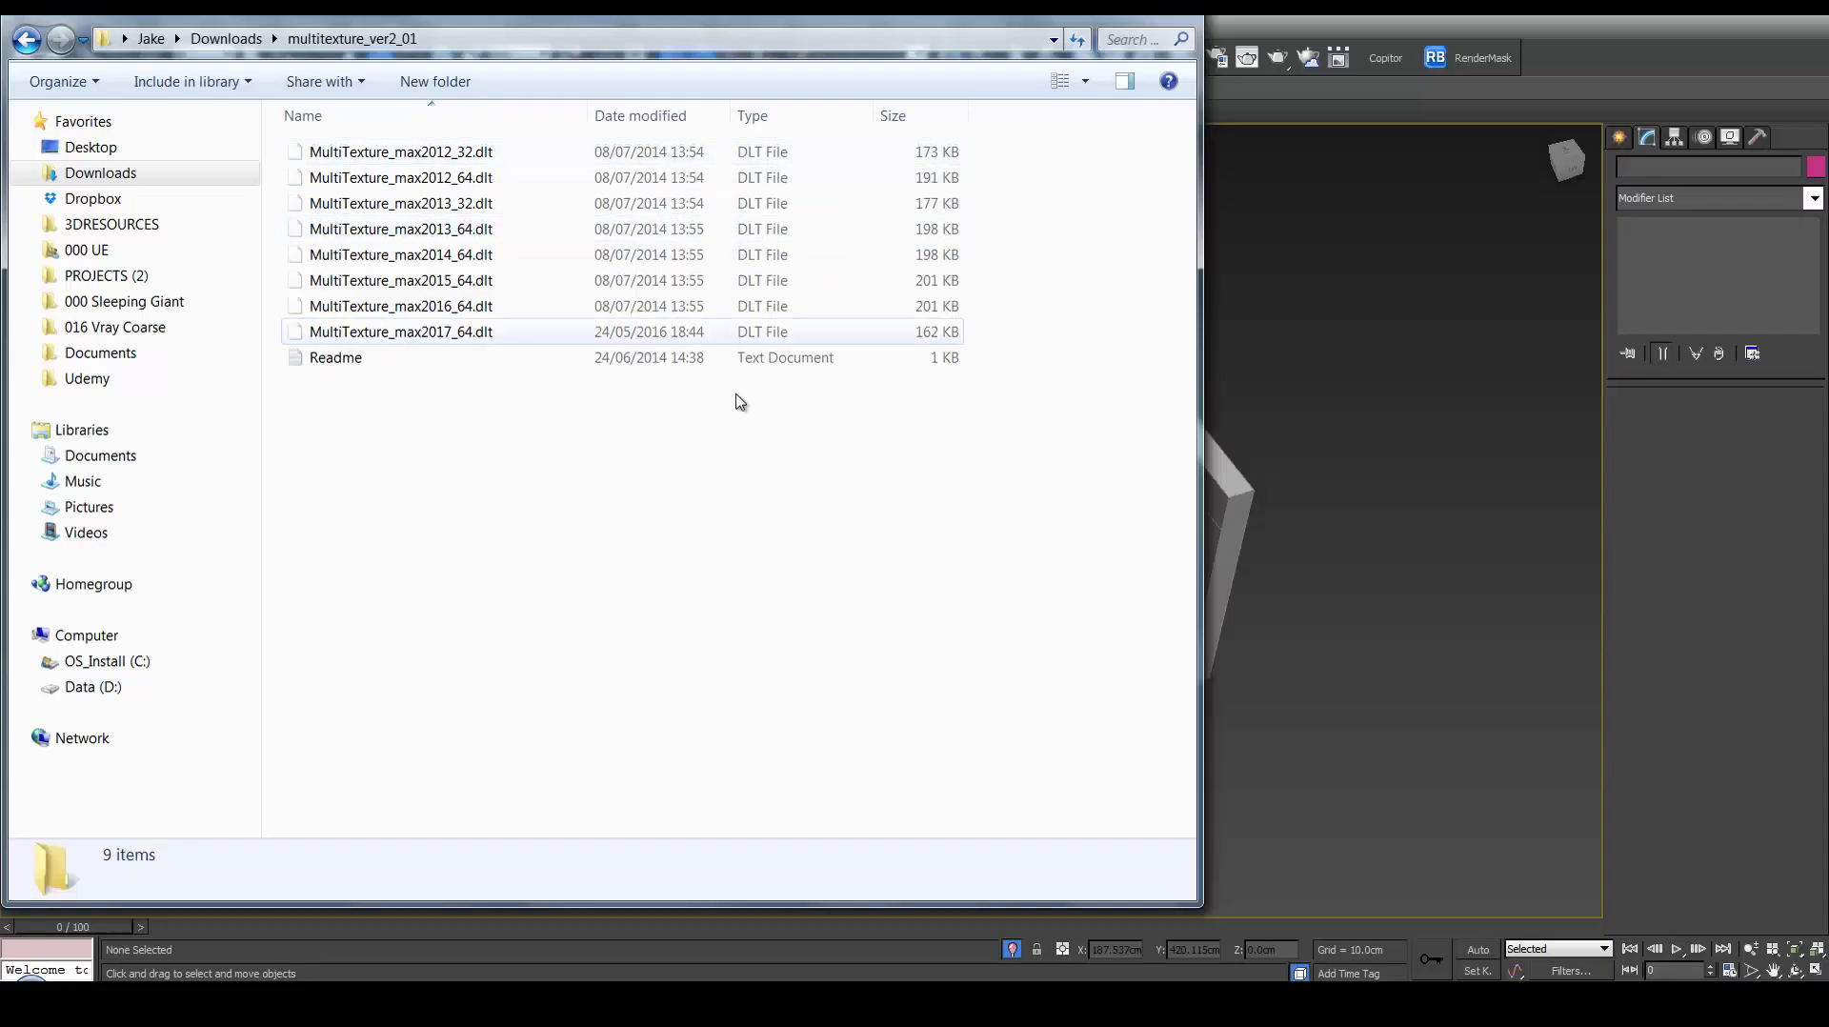
Switch to Windows Explorer and copy MultiTexture_max2016_64.dlt from the multitexture_ver2_01 download folder.
click(477, 318)
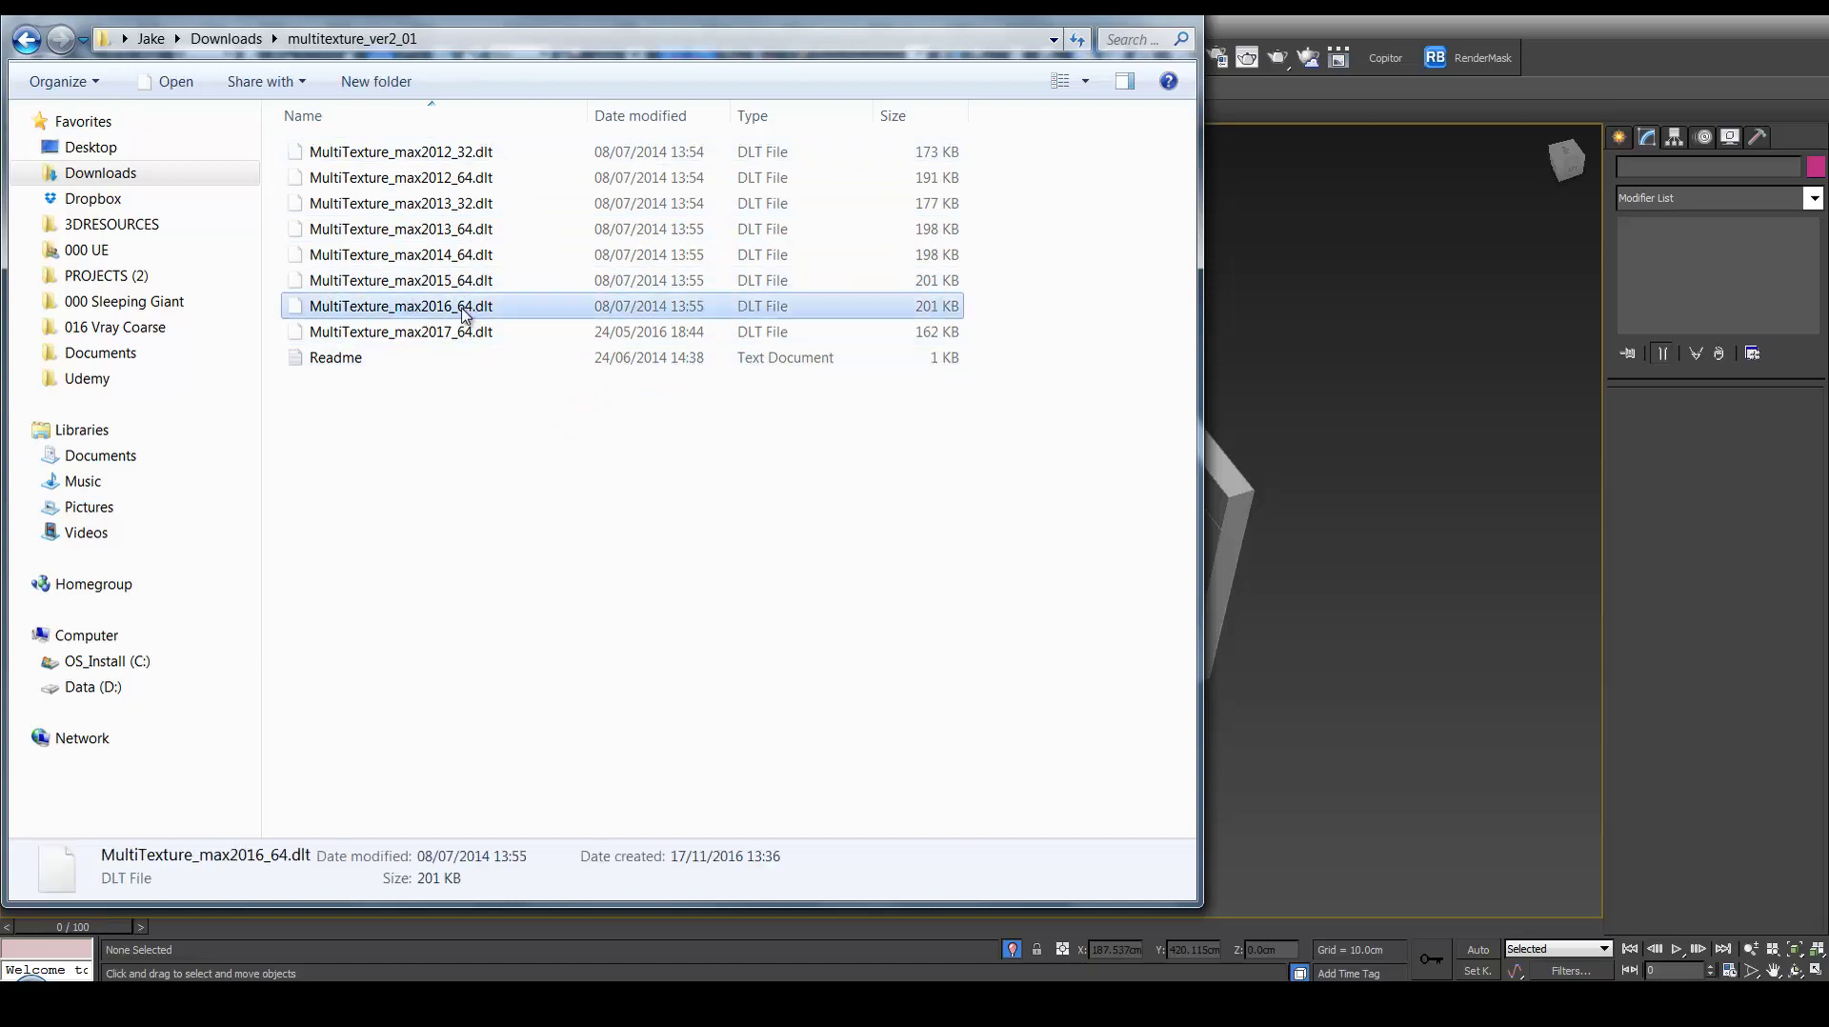
right_click(465, 317)
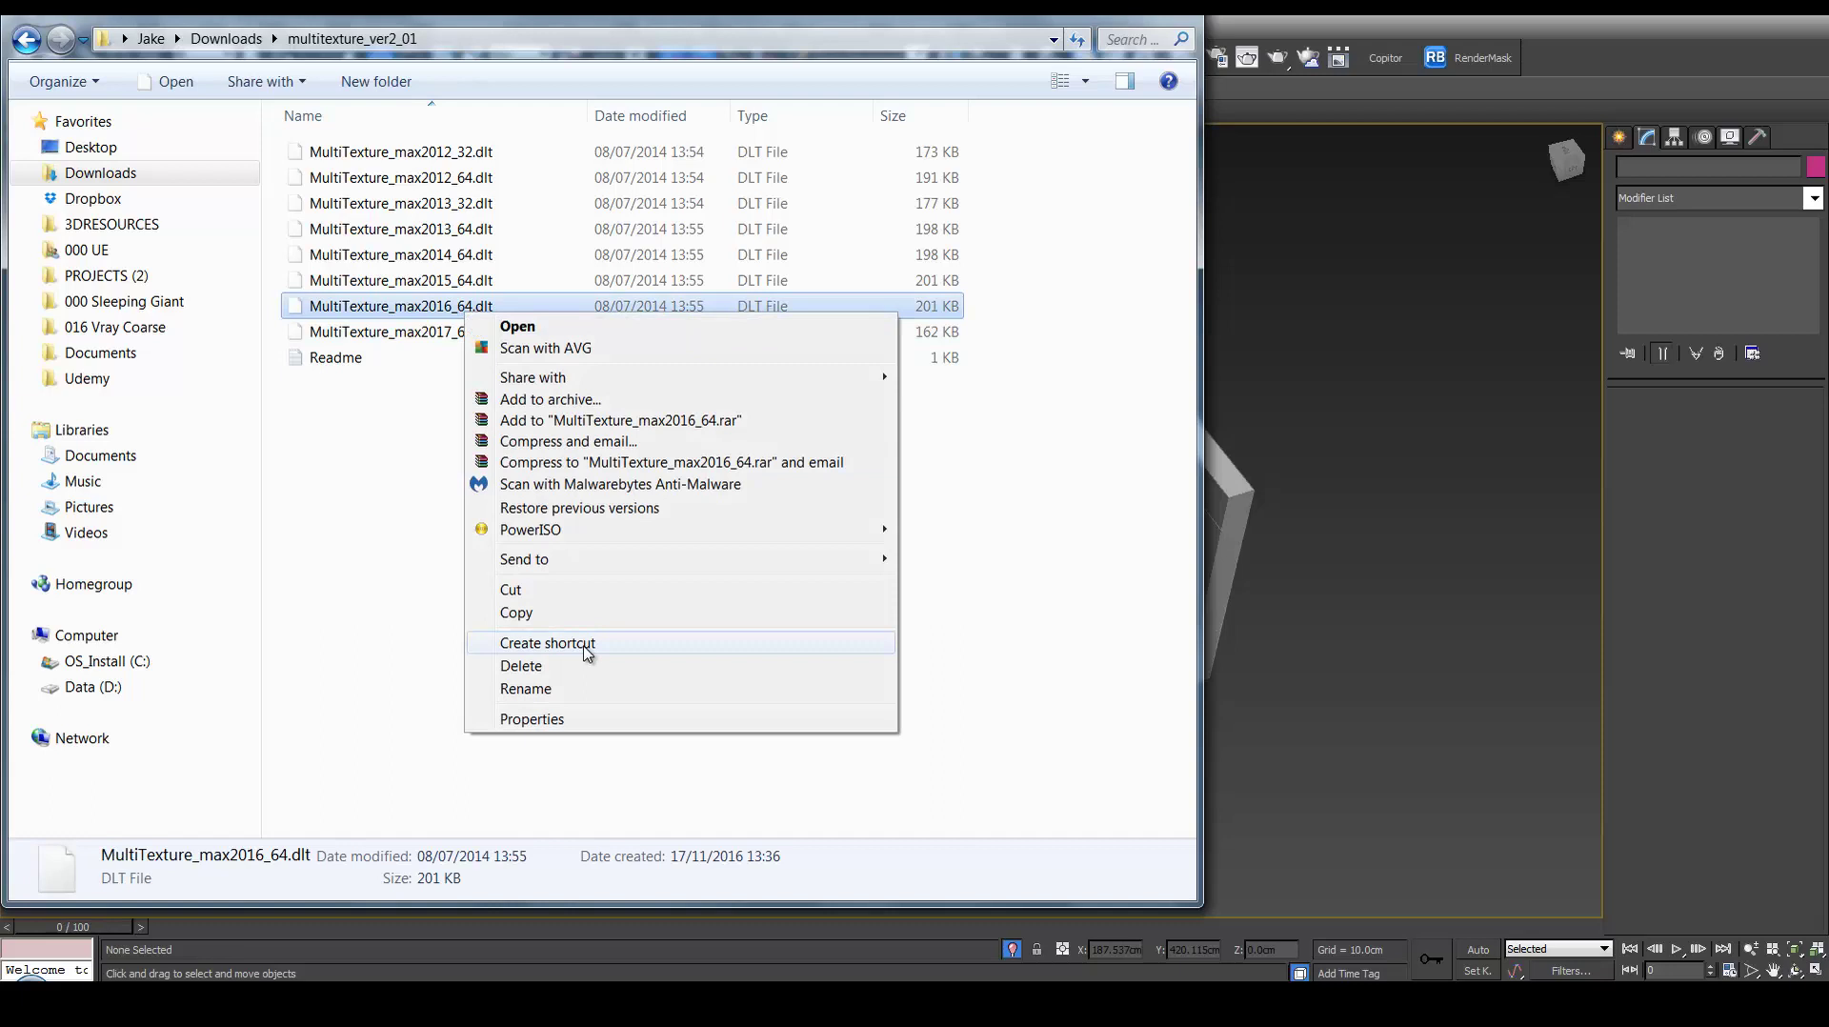
click(574, 617)
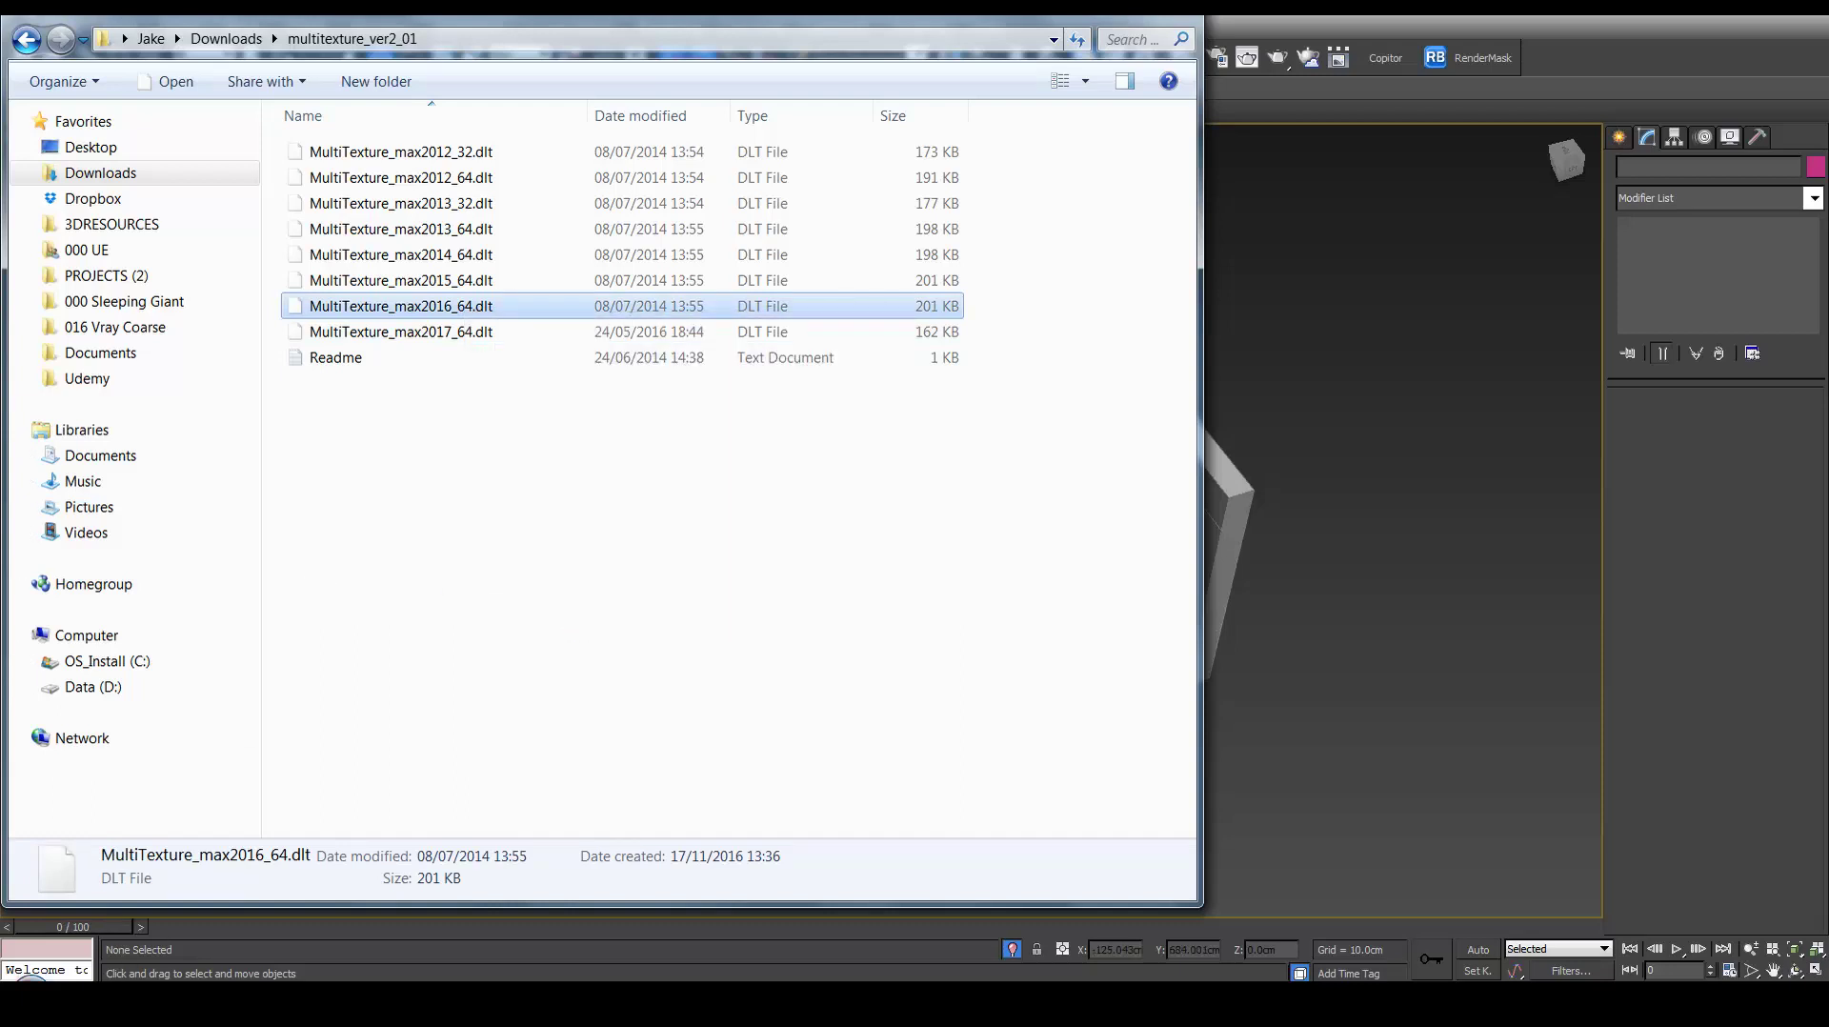
Browse to the plugins folder of 3ds Max 2016 under C:, Program Files, Autodesk, as the destination for the copied file.
click(30, 991)
click(425, 587)
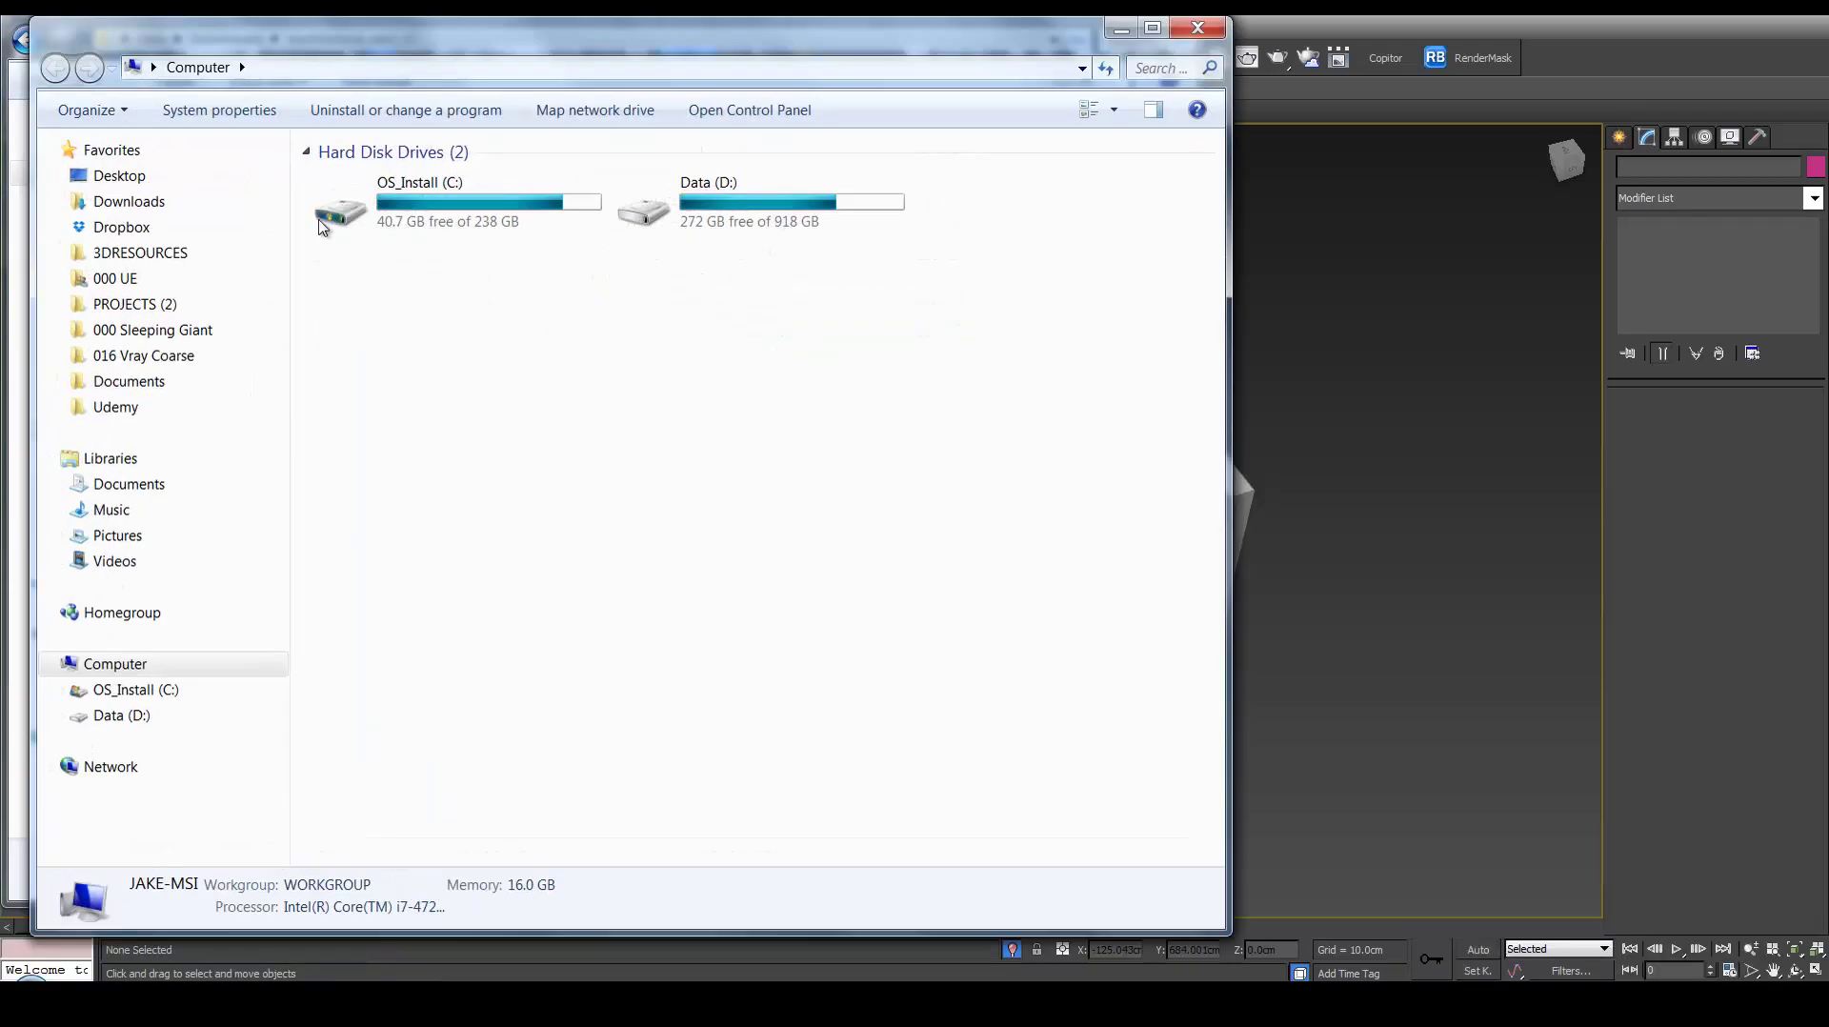
double_click(440, 226)
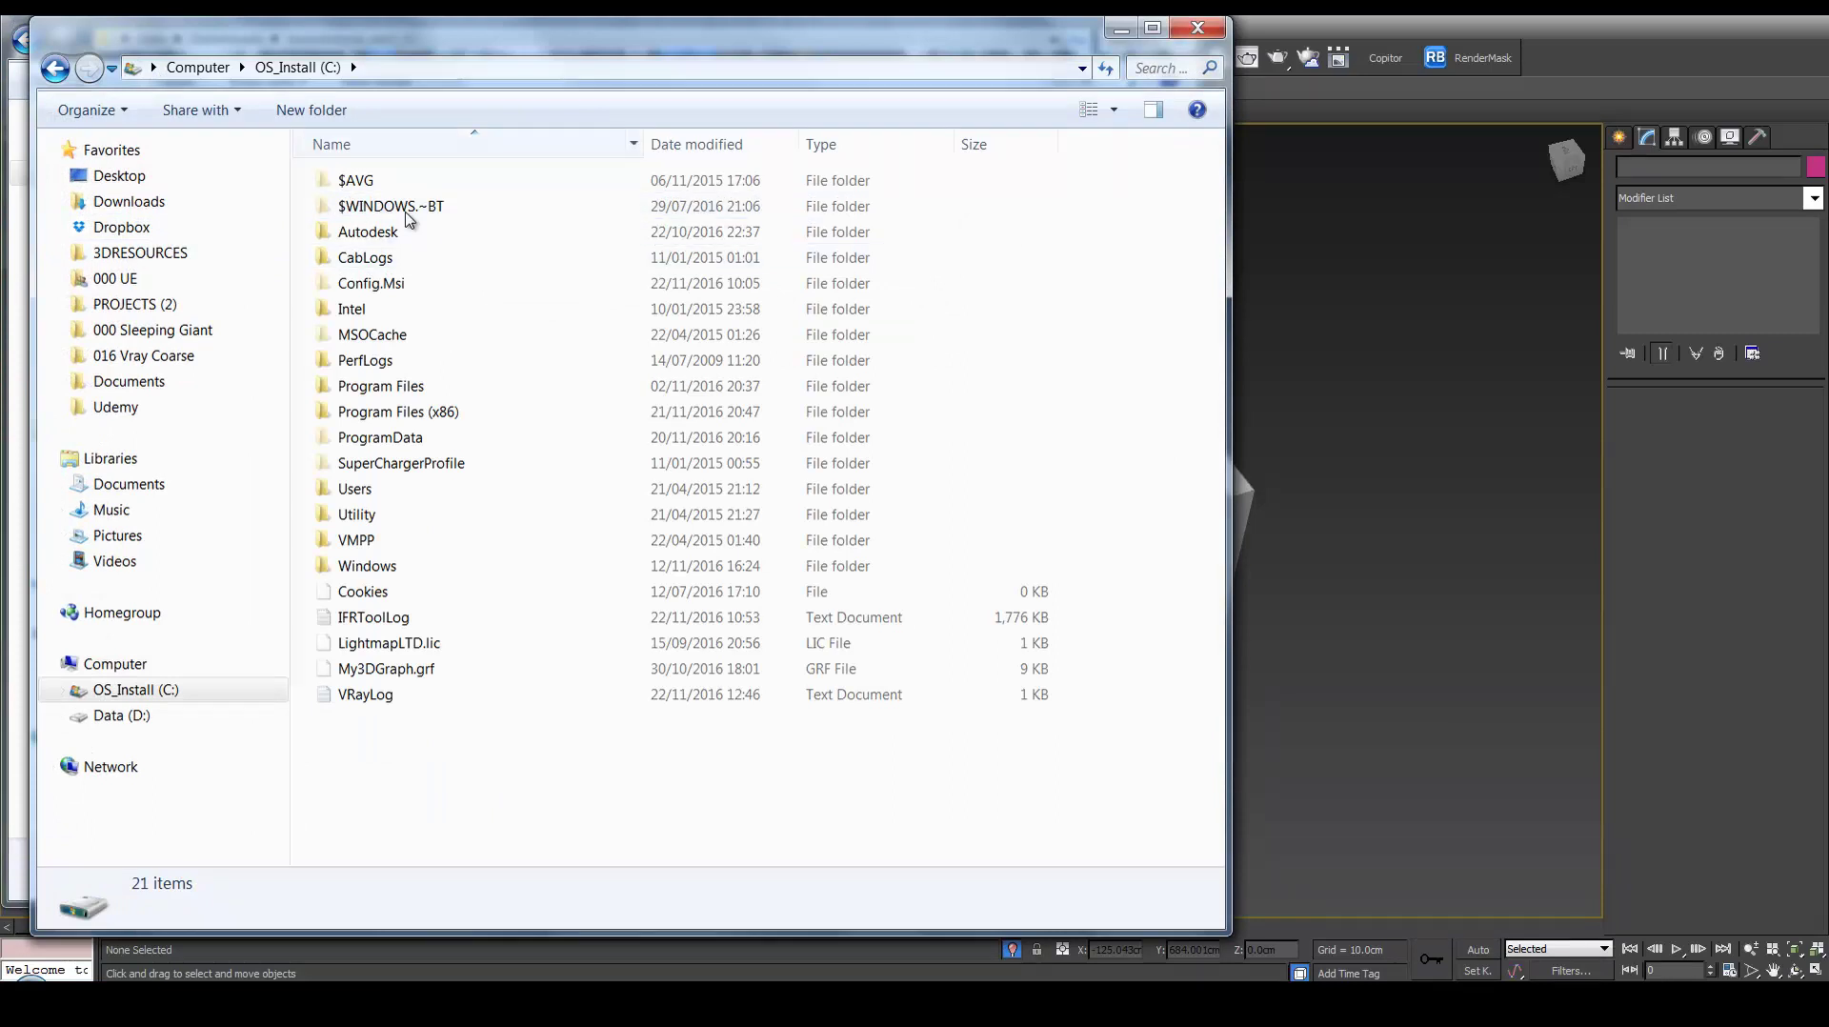
double_click(379, 386)
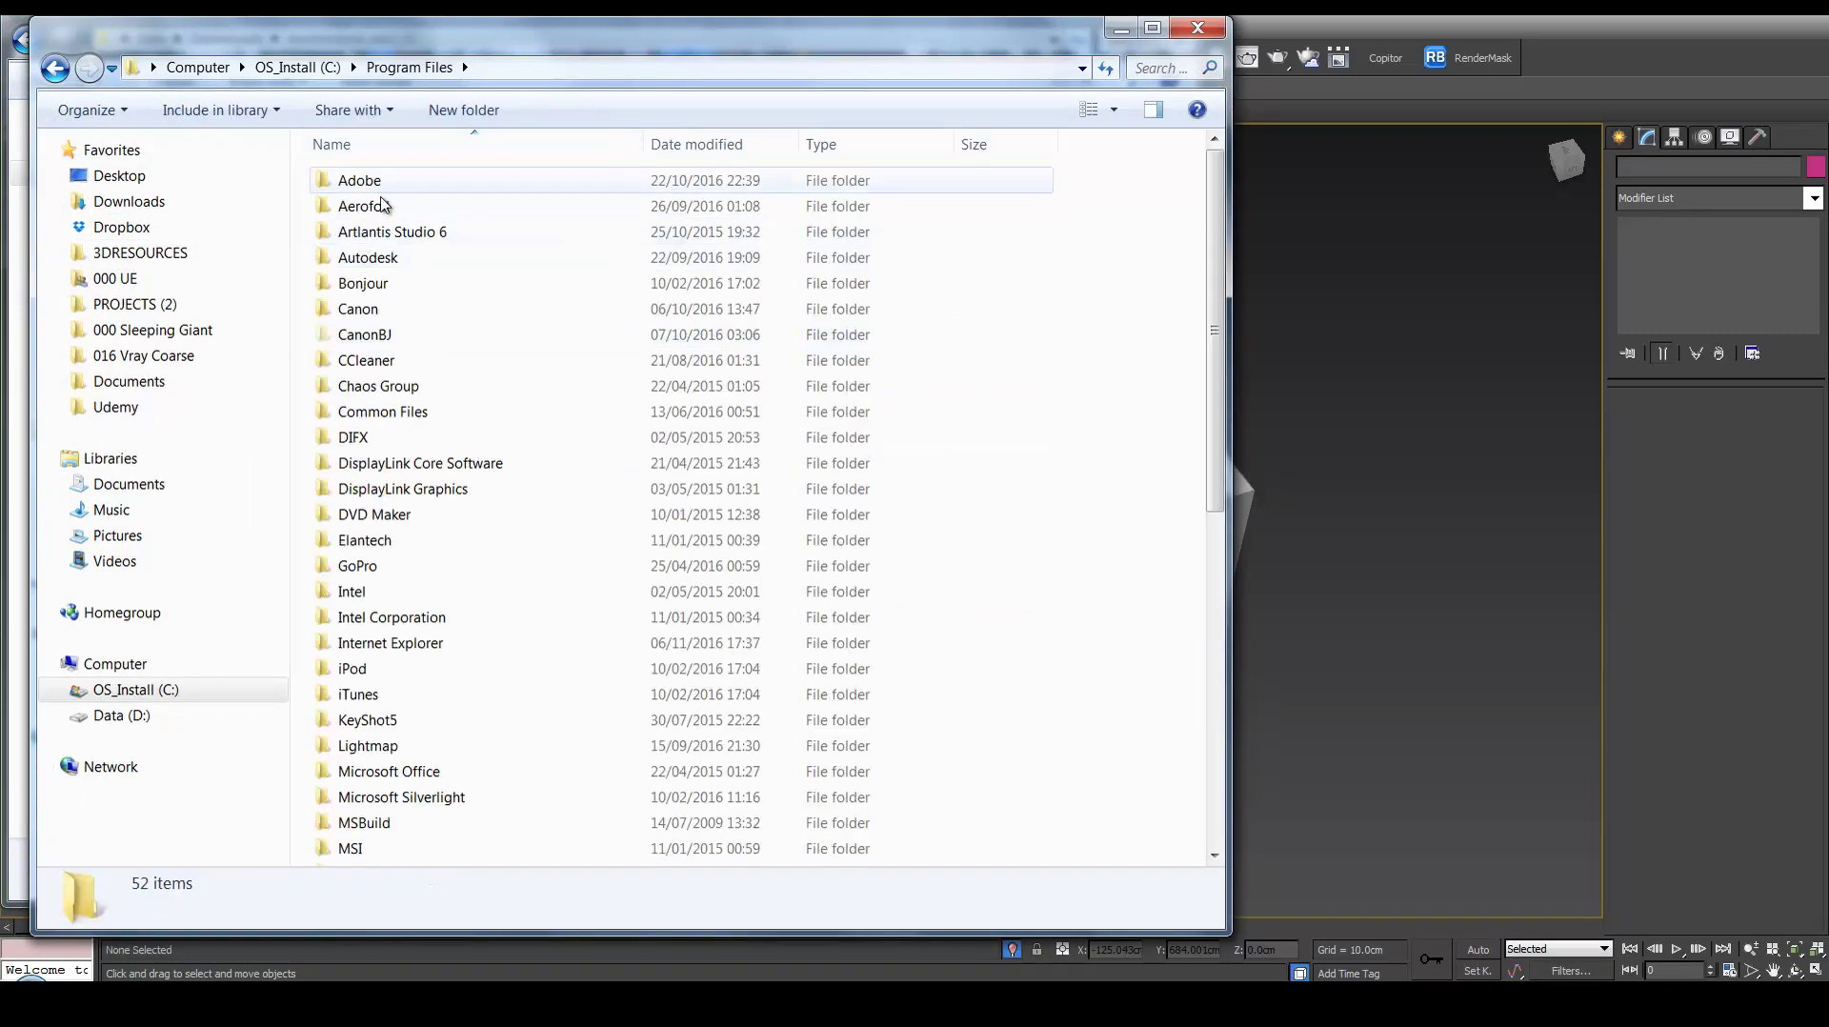
double_click(399, 259)
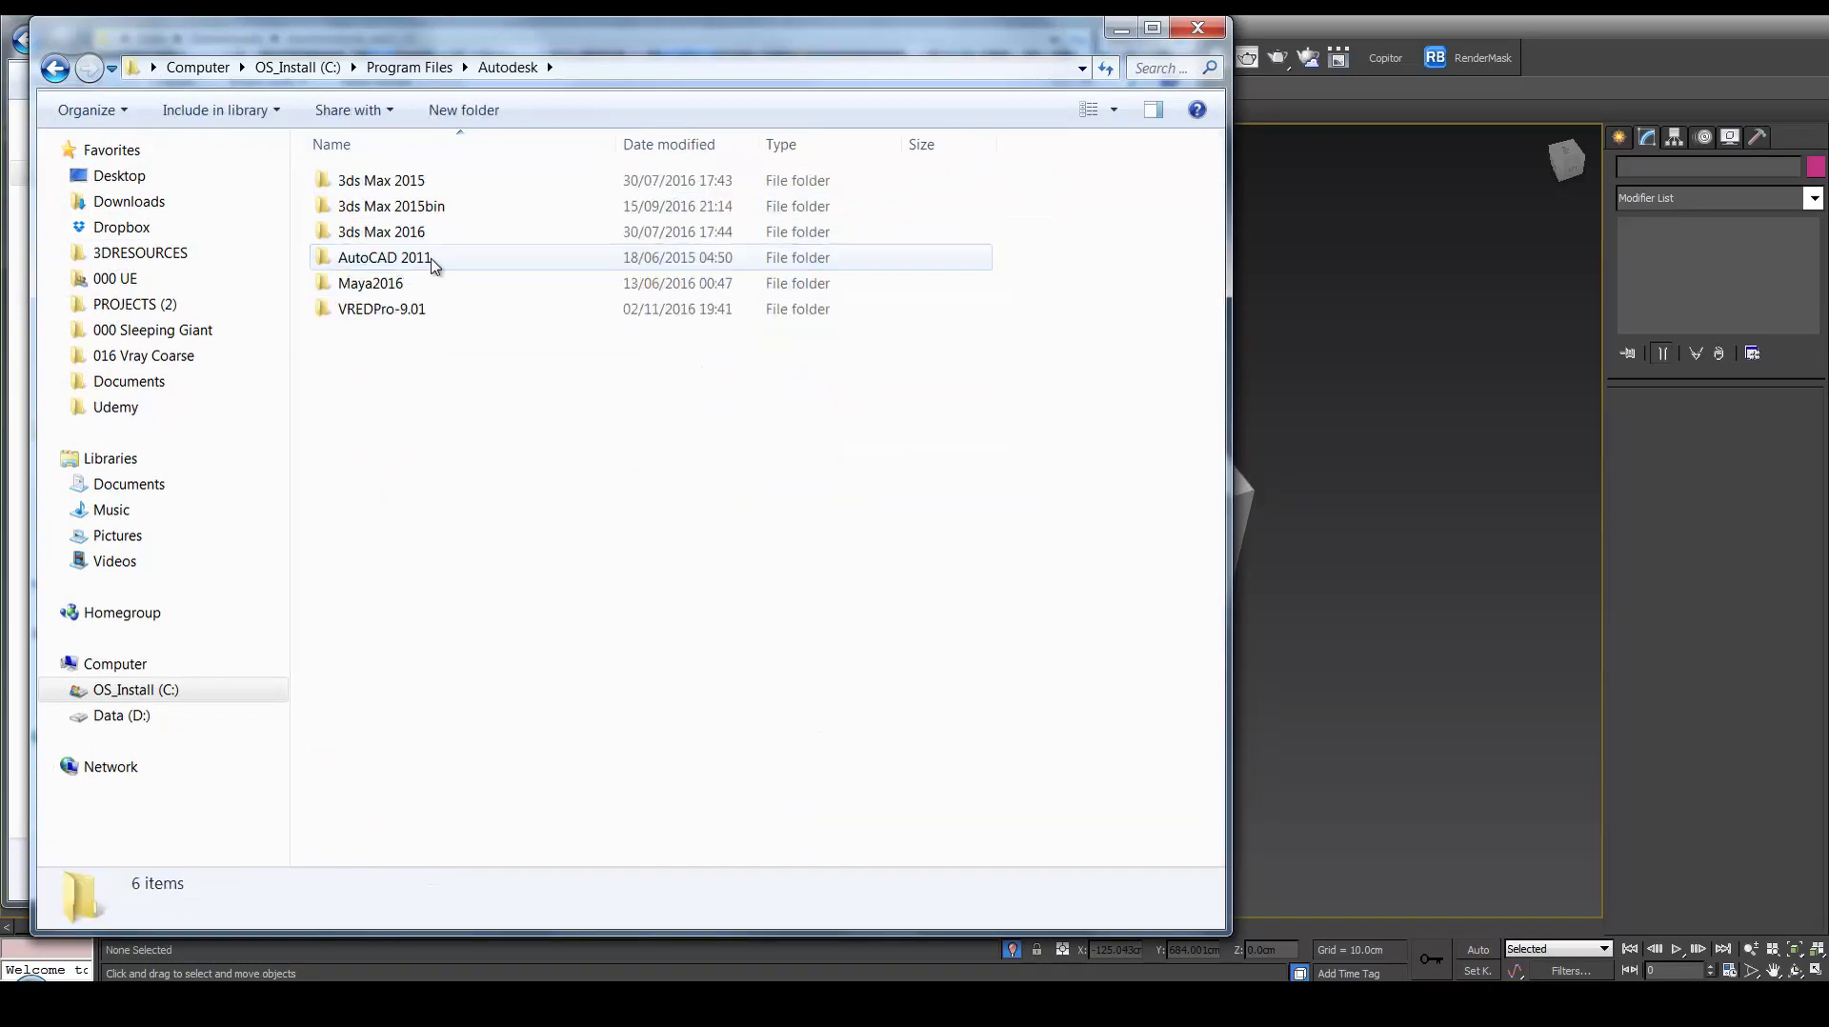
double_click(442, 235)
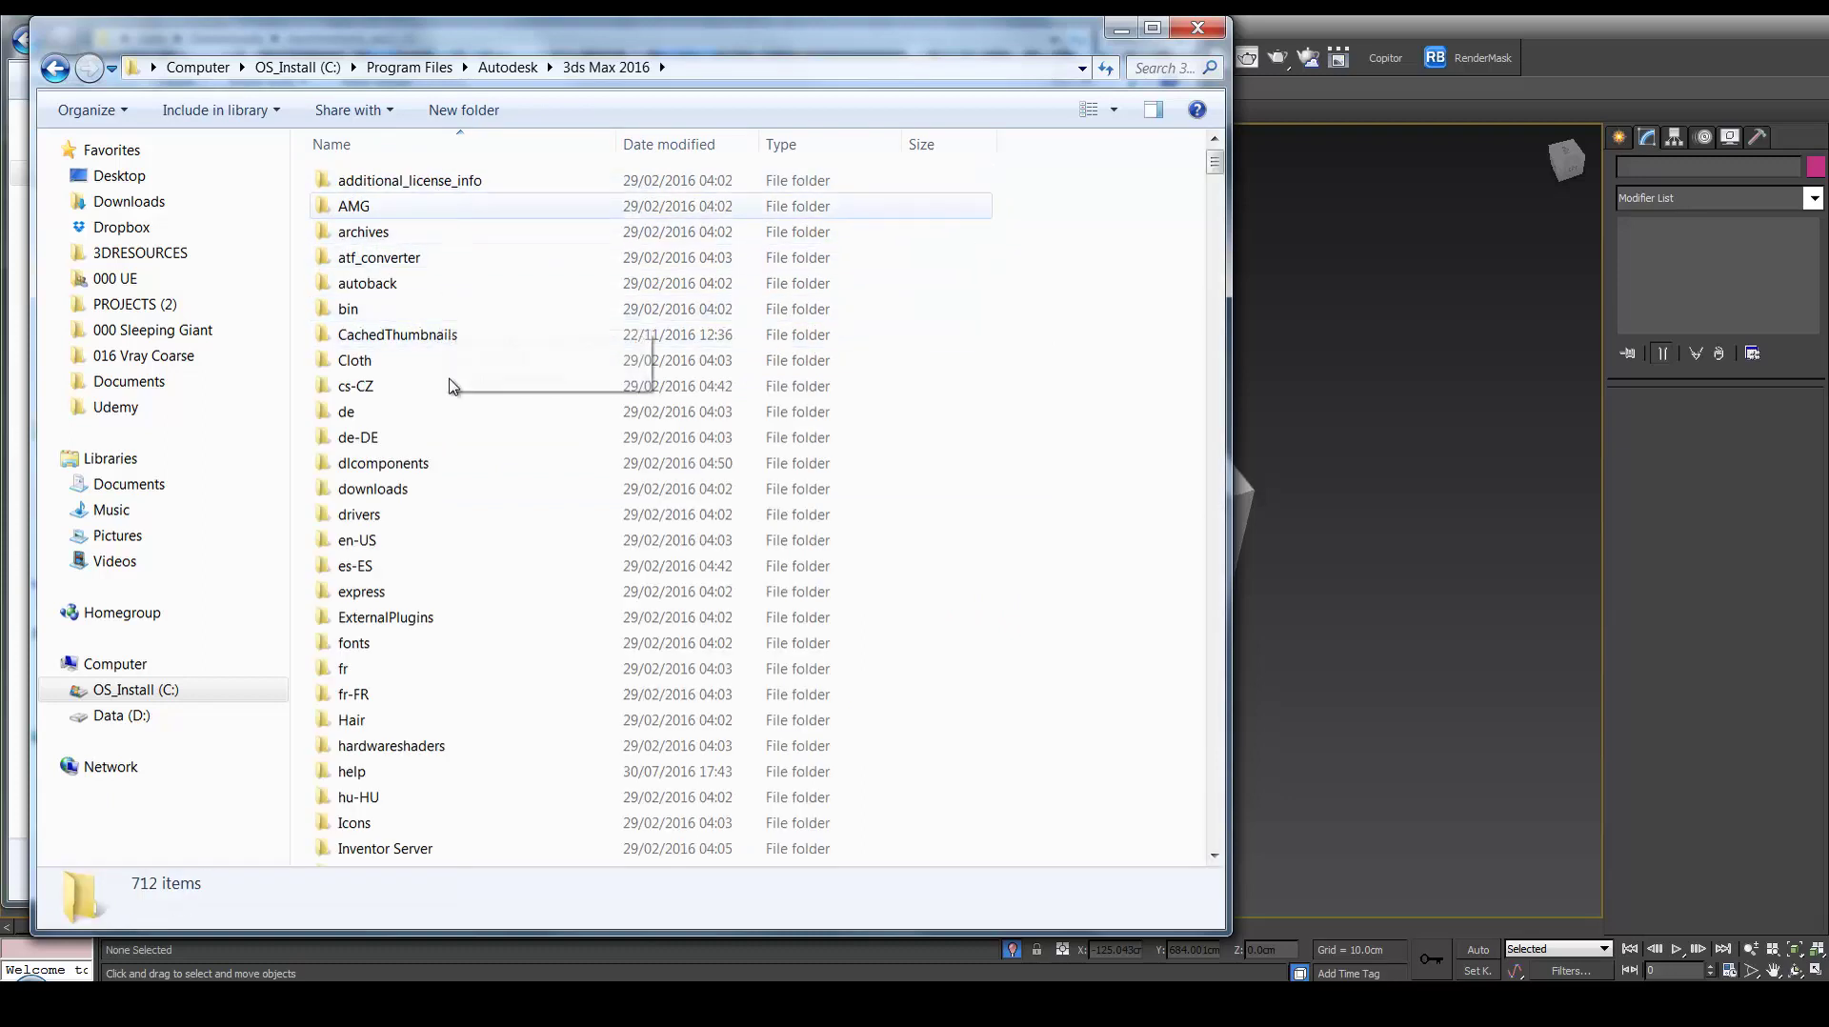
click(449, 542)
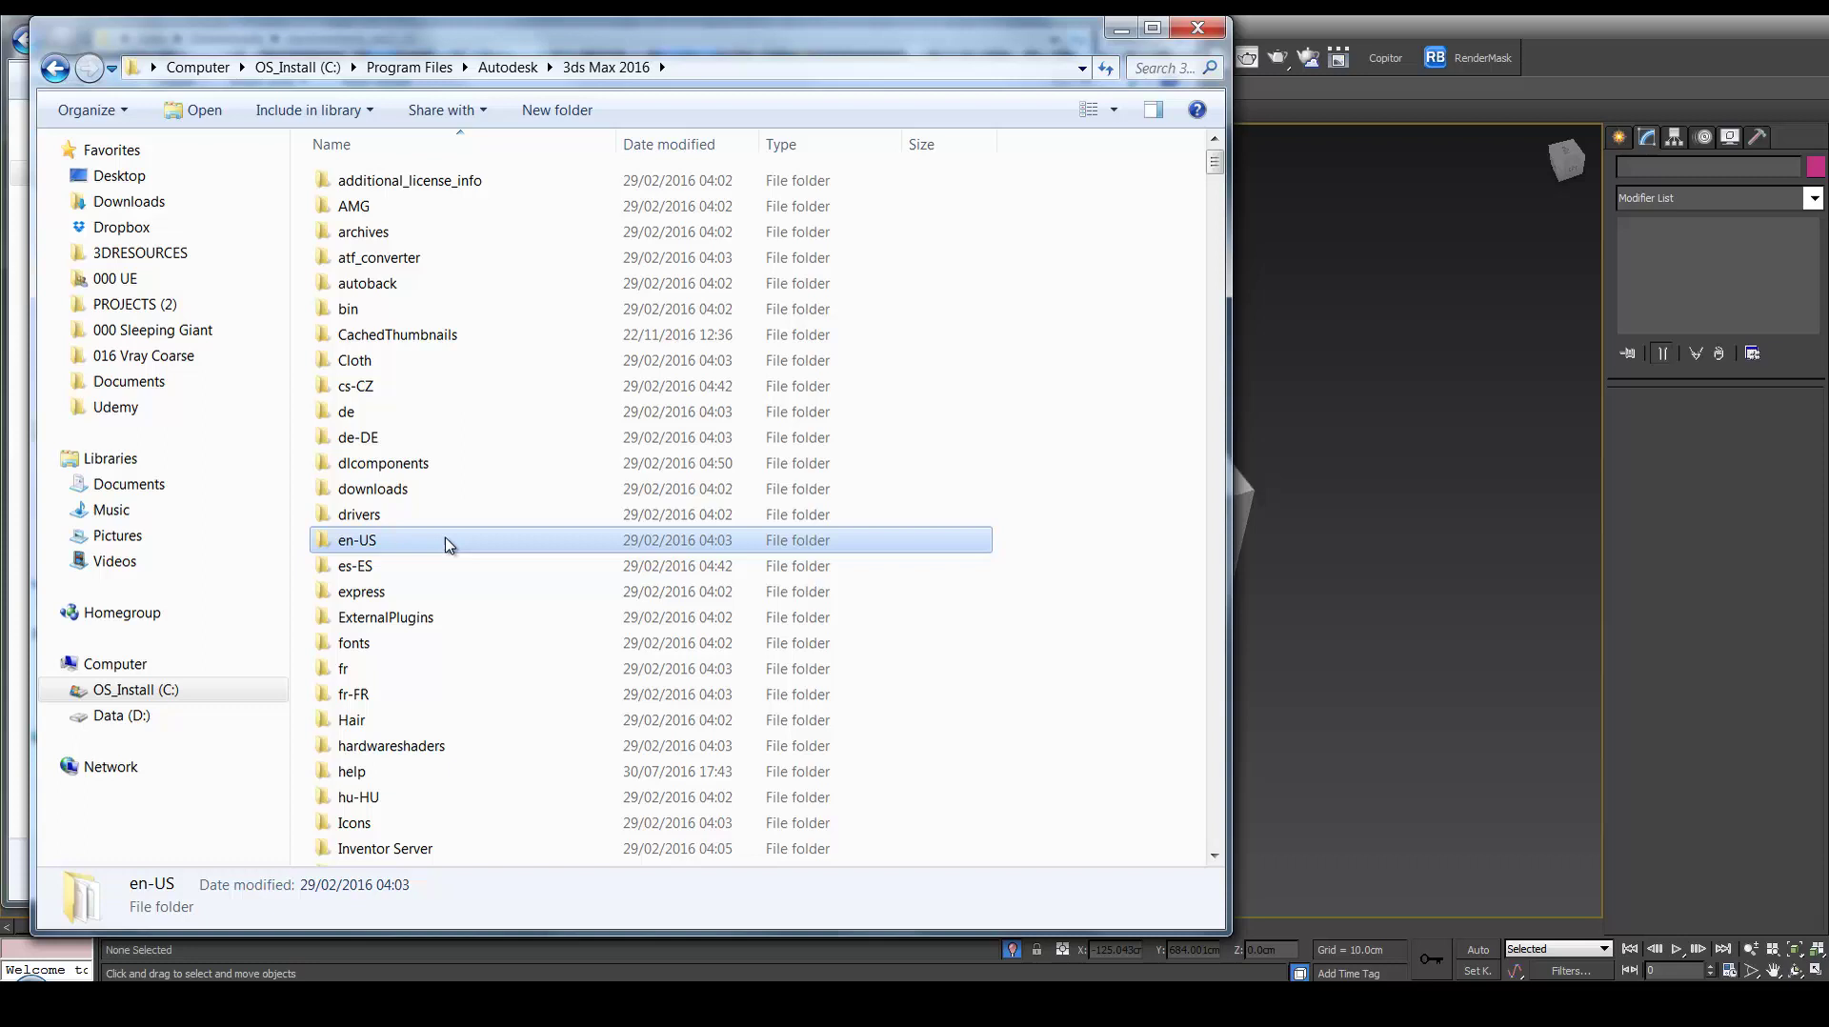
scroll(448, 542, down, 12)
double_click(426, 250)
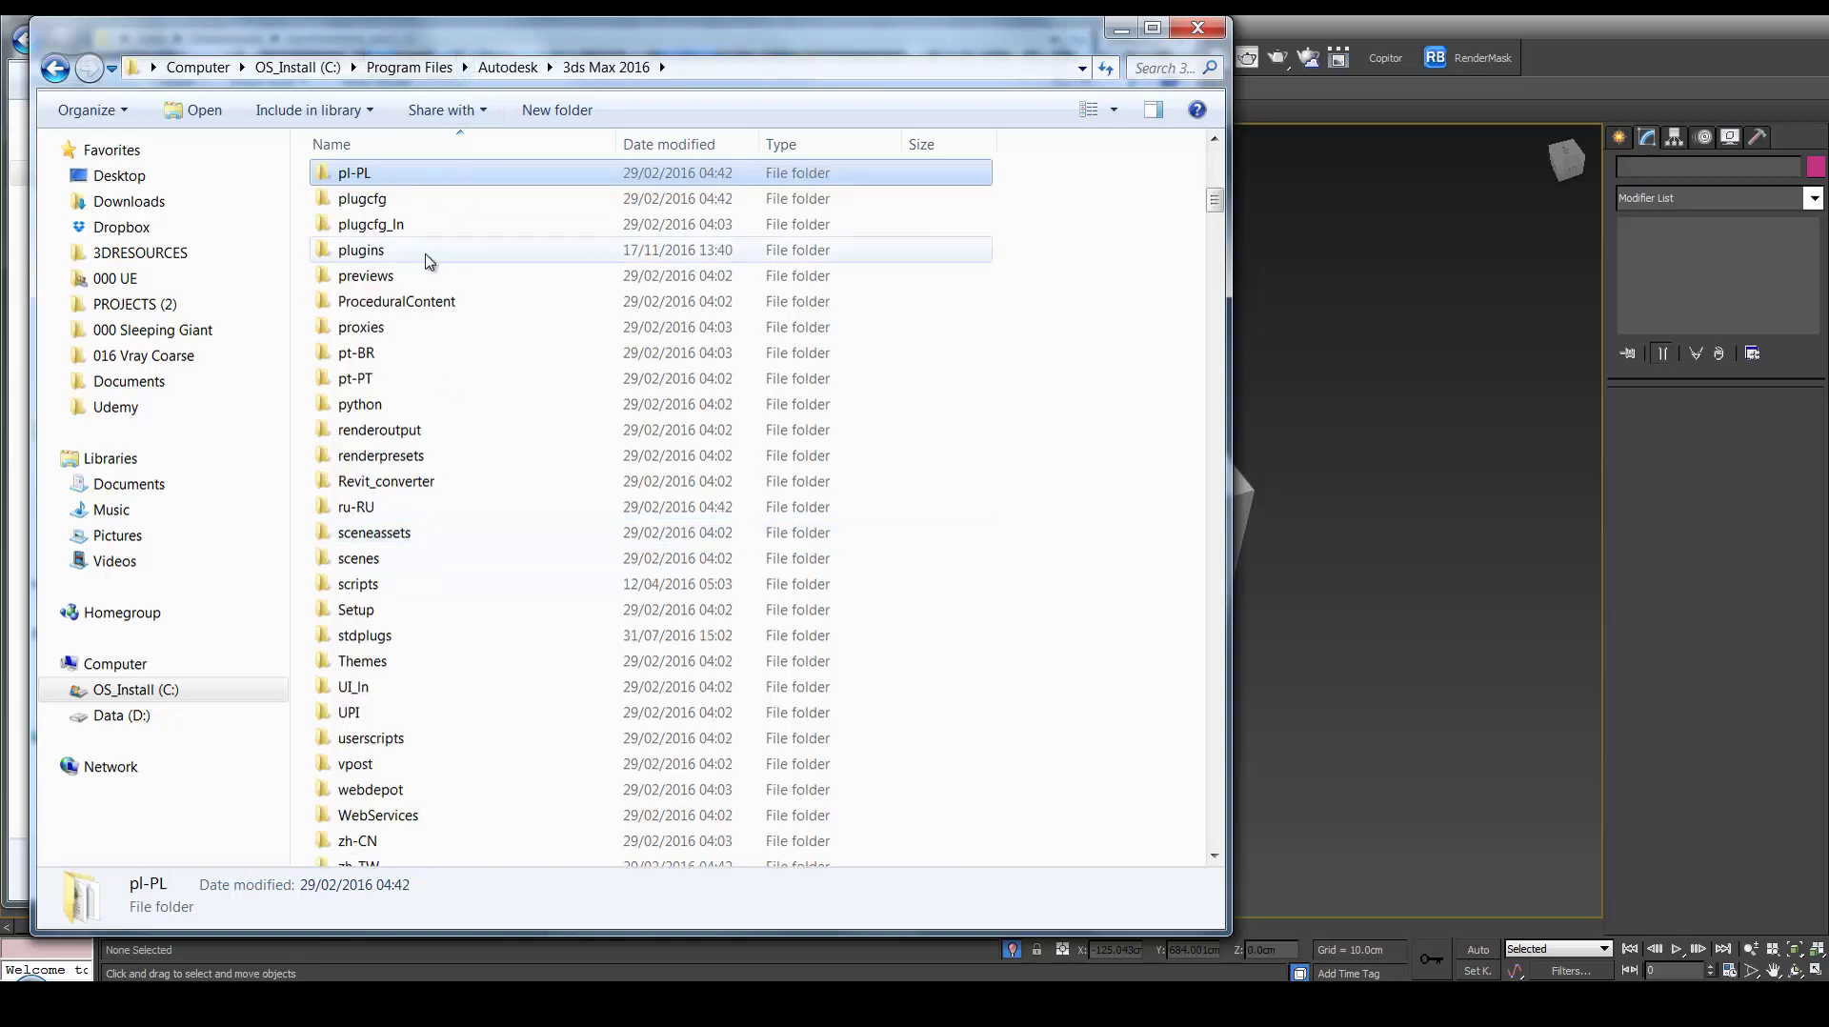
right_click(569, 655)
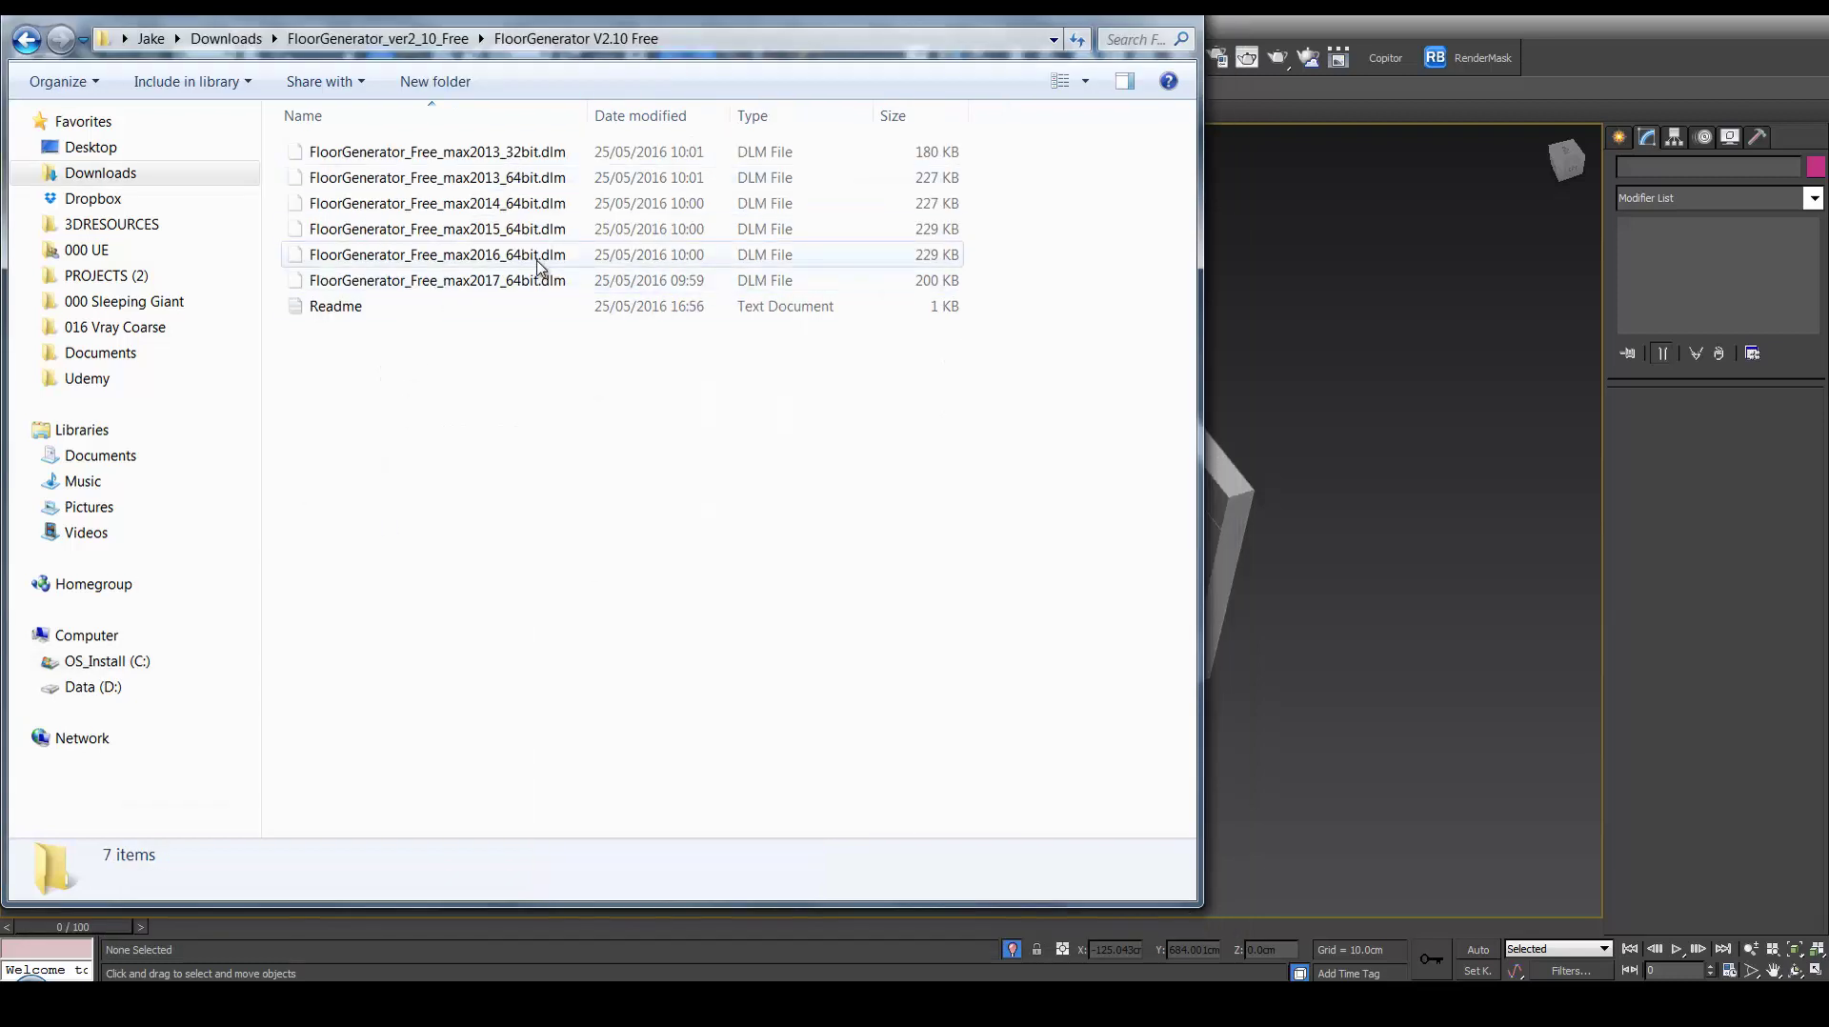
Copy FloorGenerator_Free_max2016_64bit.dlm from the FloorGenerator V2.10 Free download folder.
click(536, 261)
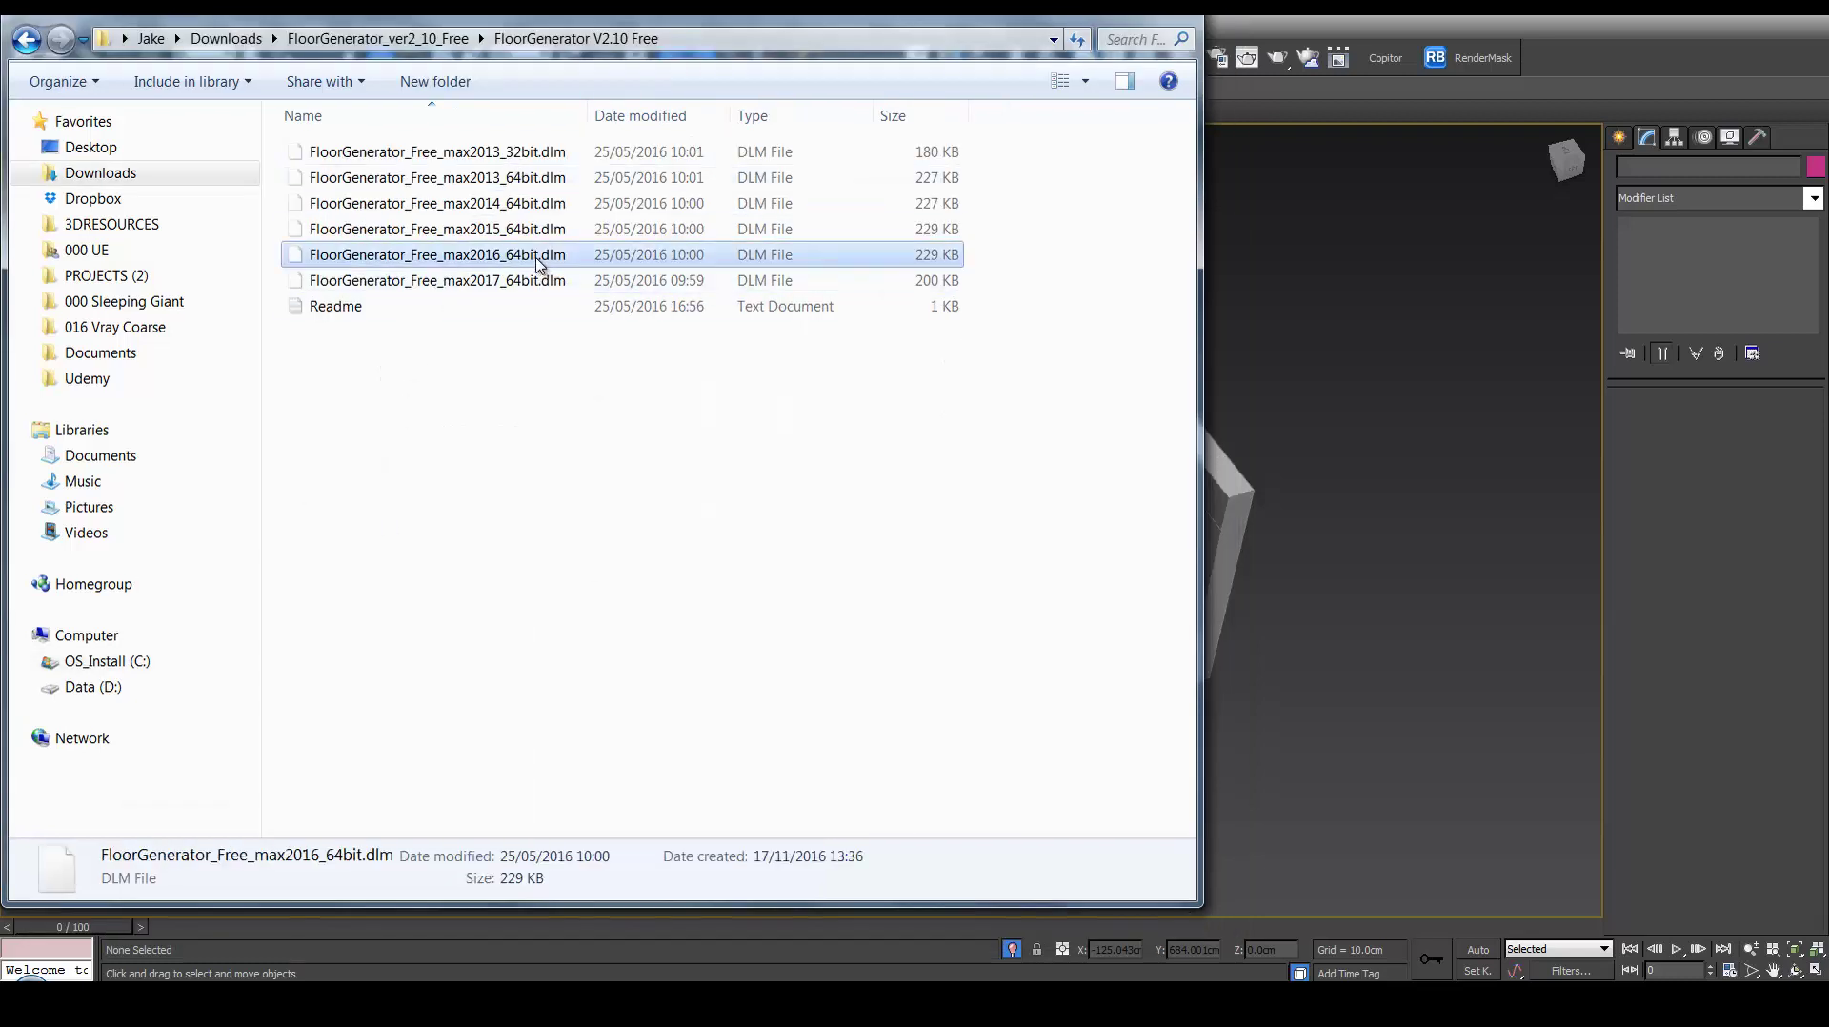
right_click(562, 267)
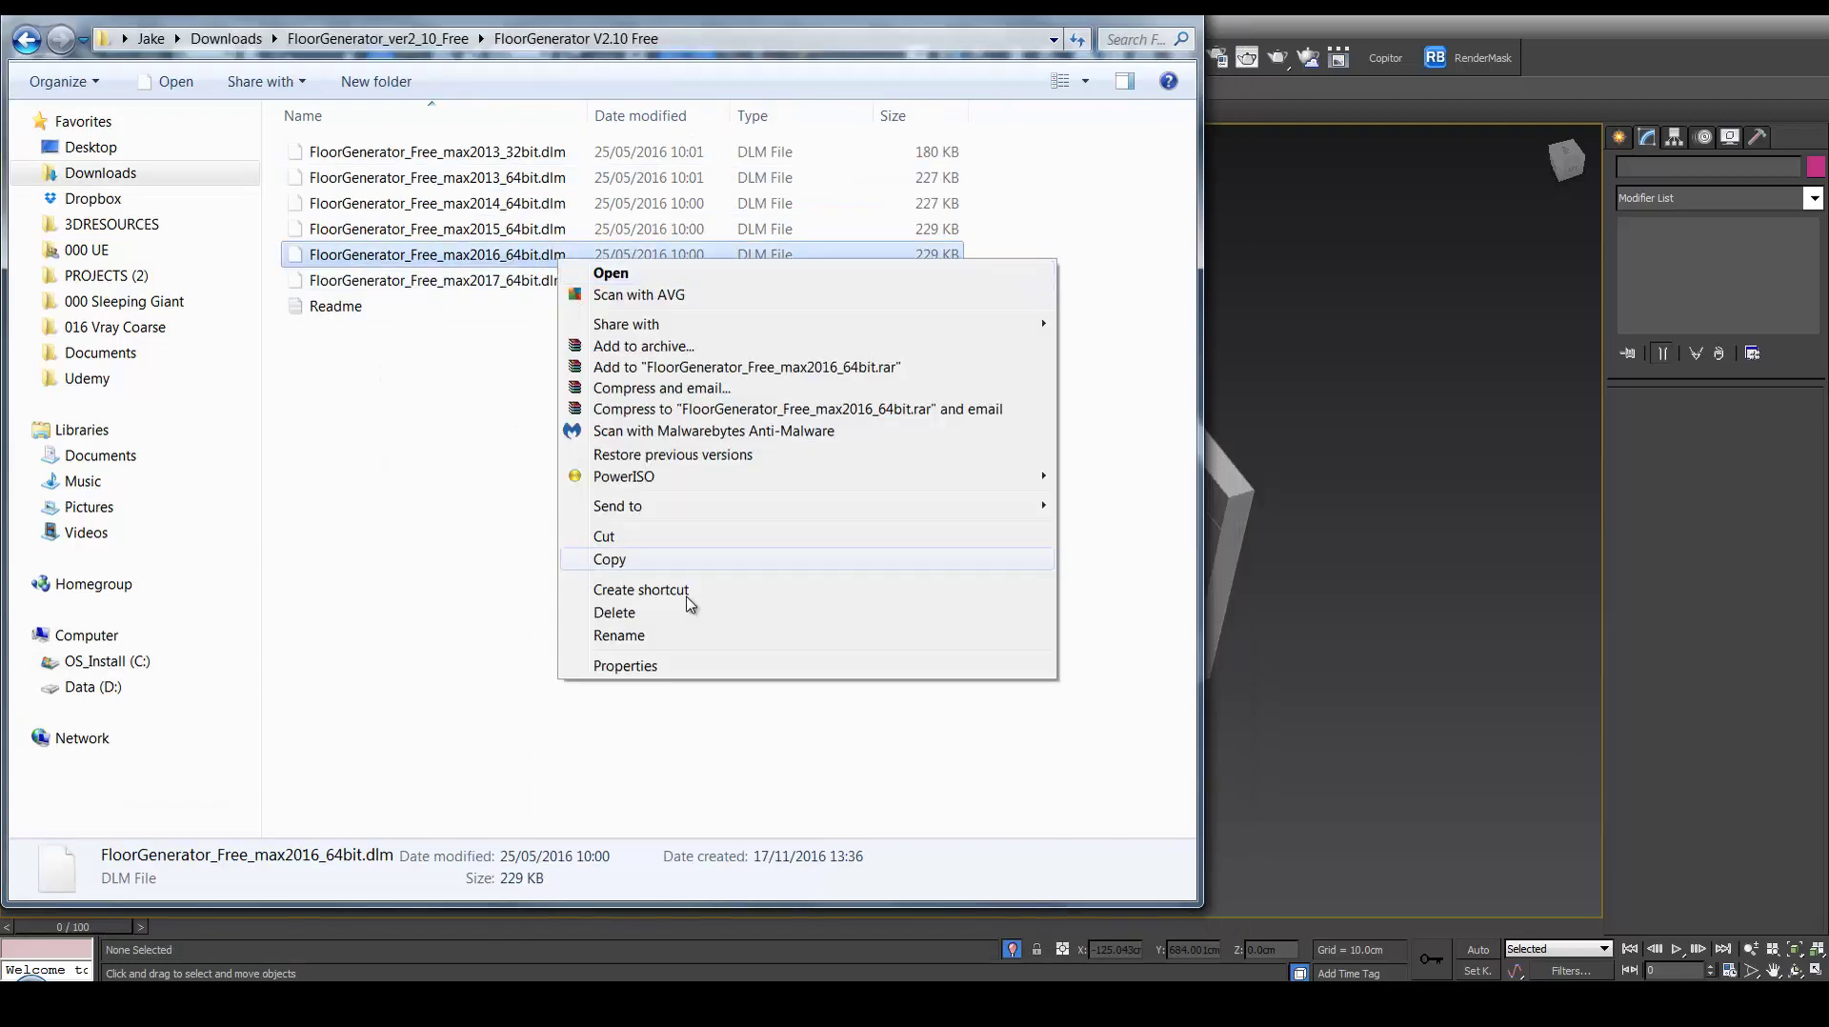
click(667, 559)
Return to the 3ds Max 2016 plugins folder, bring up its paste option, and close both folder windows.
key(alt+Tab)
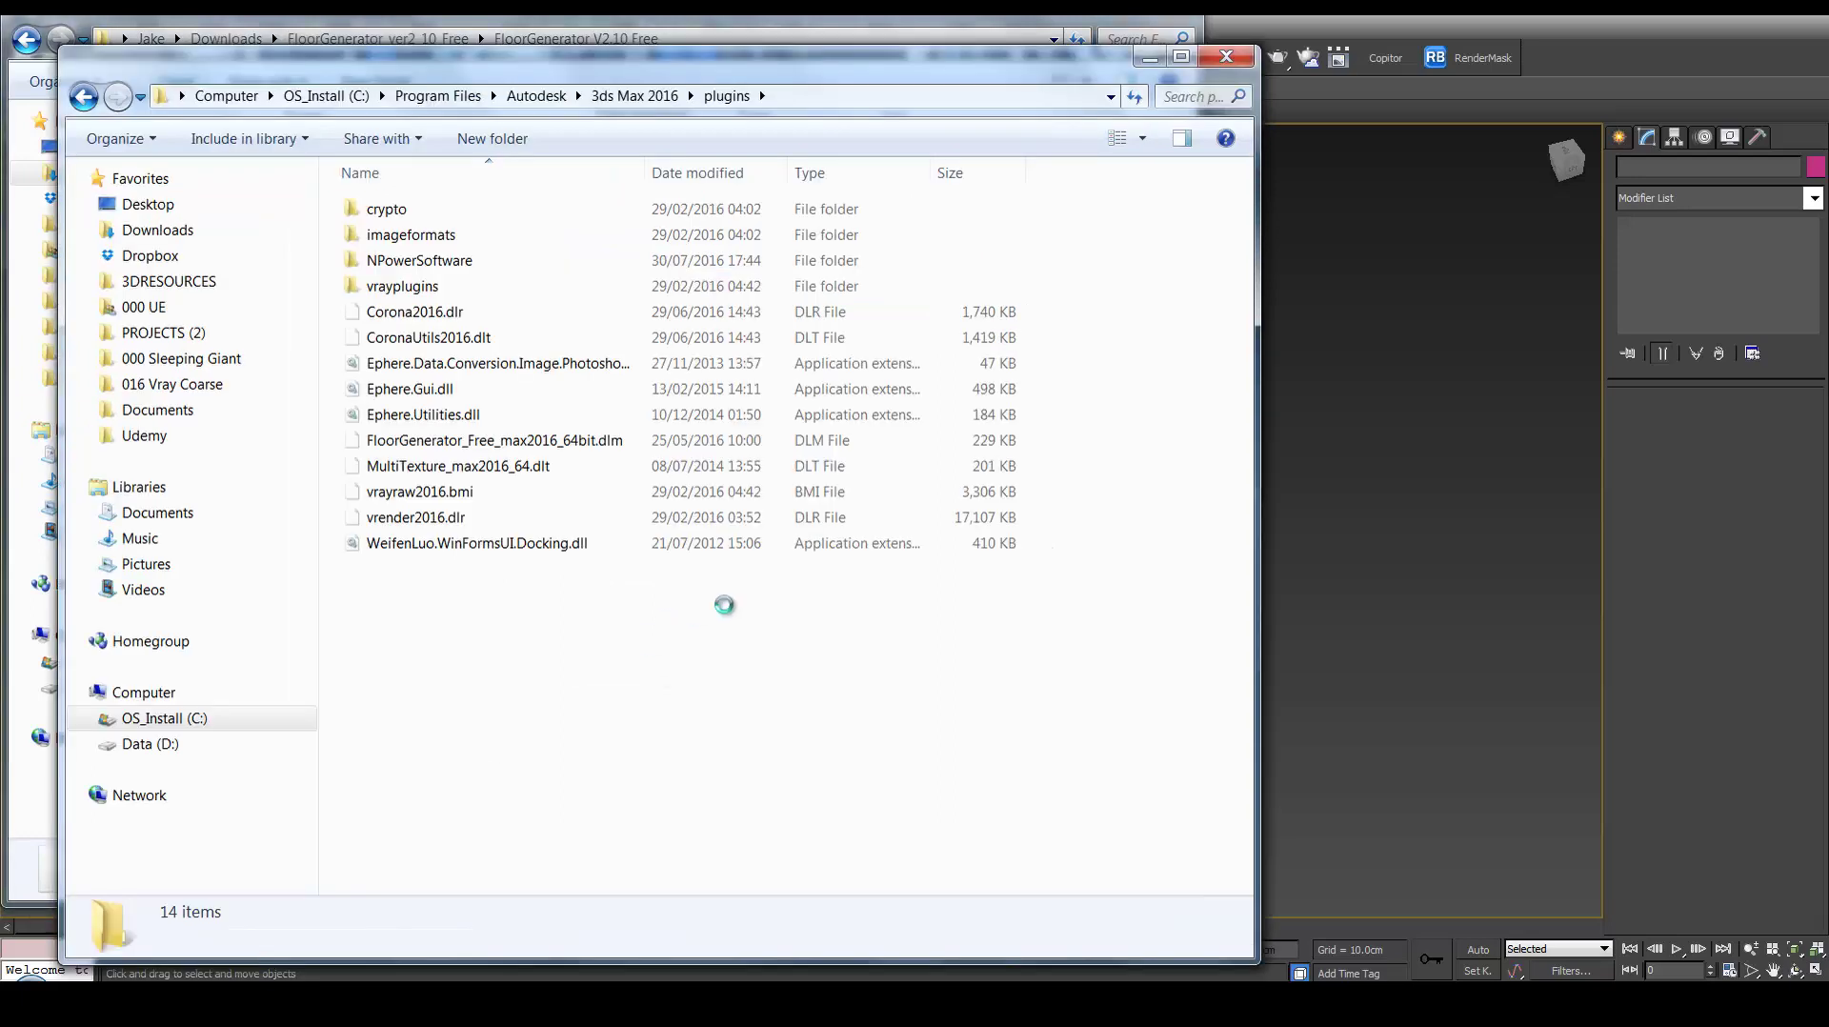
right_click(651, 643)
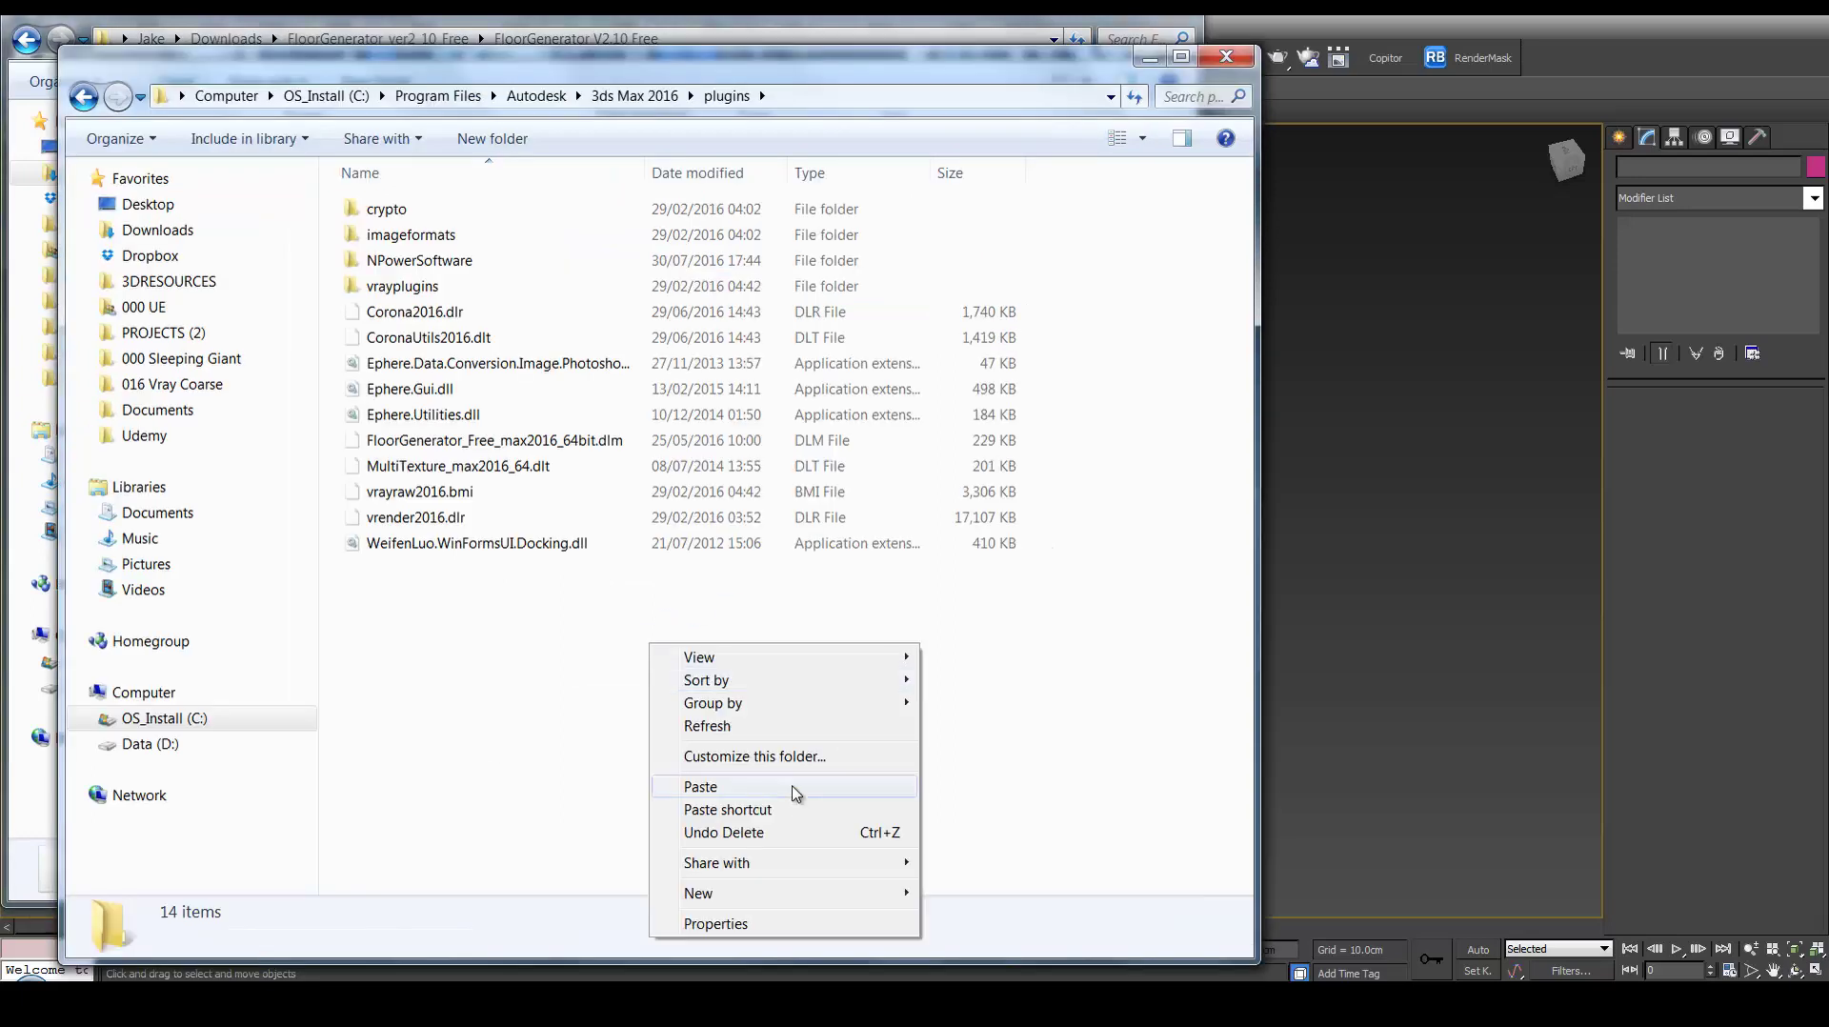
click(1226, 56)
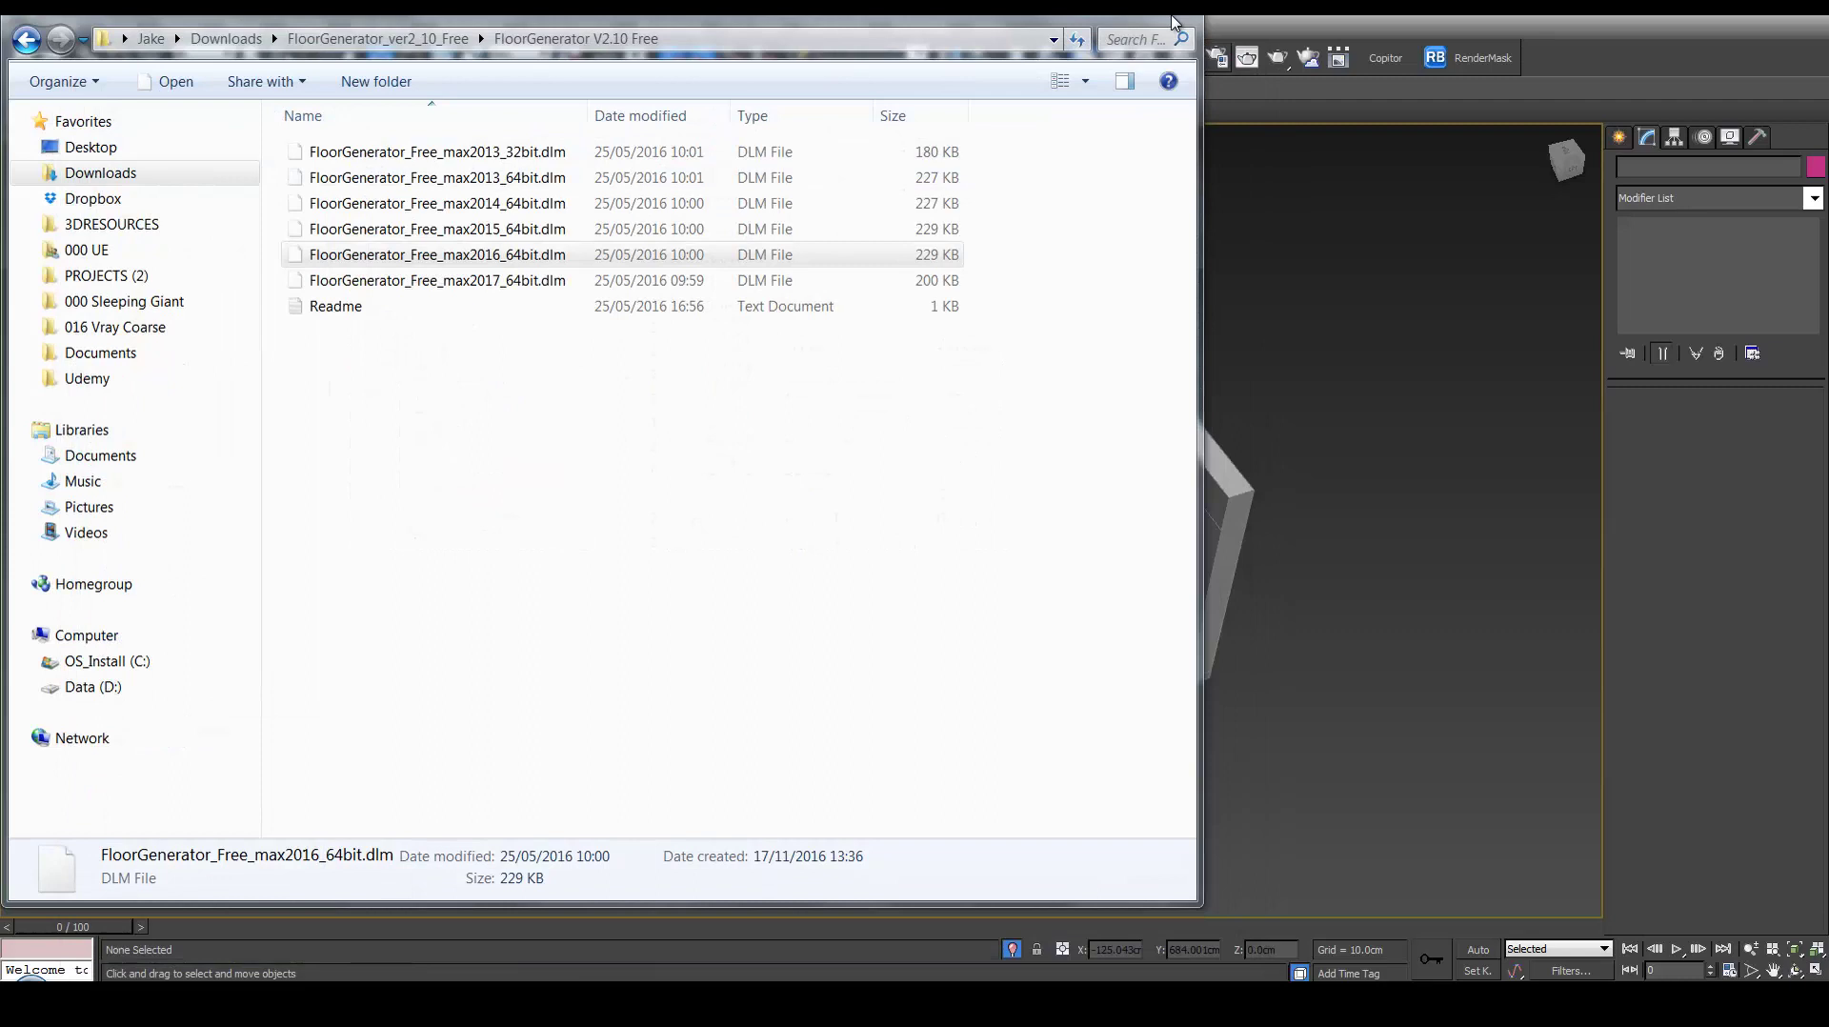
click(1176, 21)
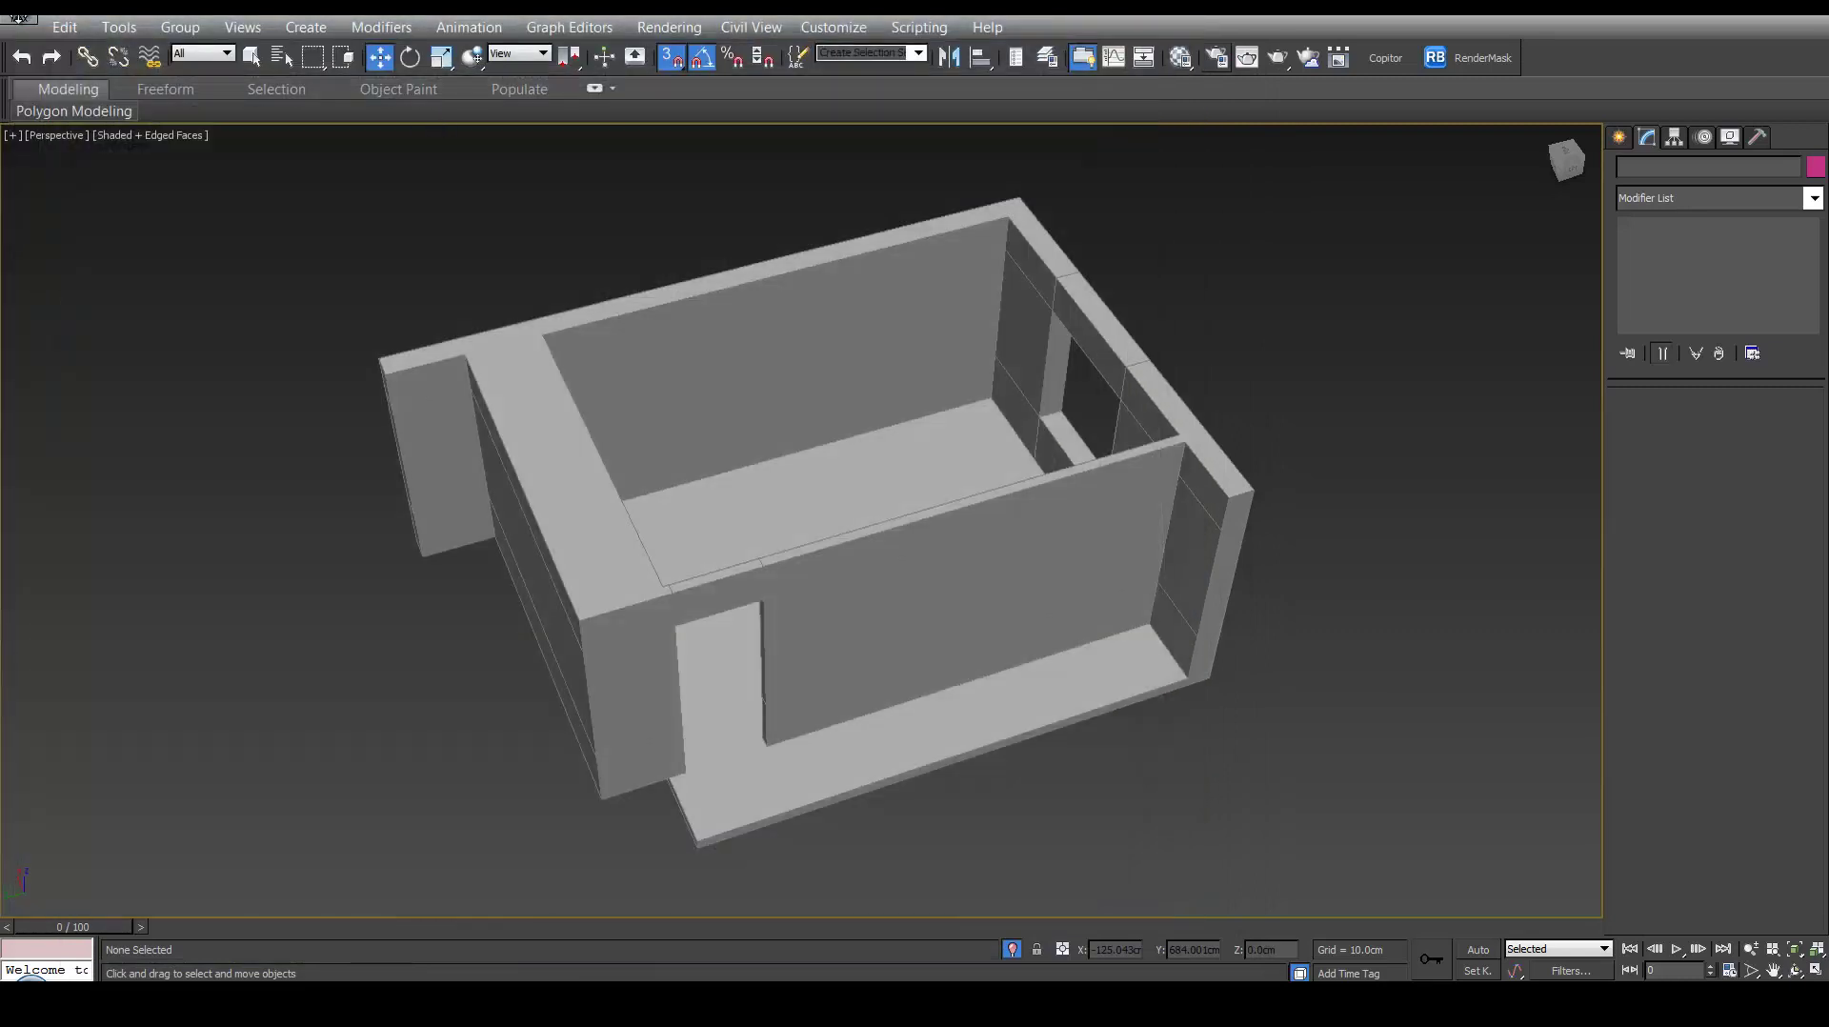
Save the 3ds Max scene under the new name Master Bedroom on the Desktop.
click(19, 19)
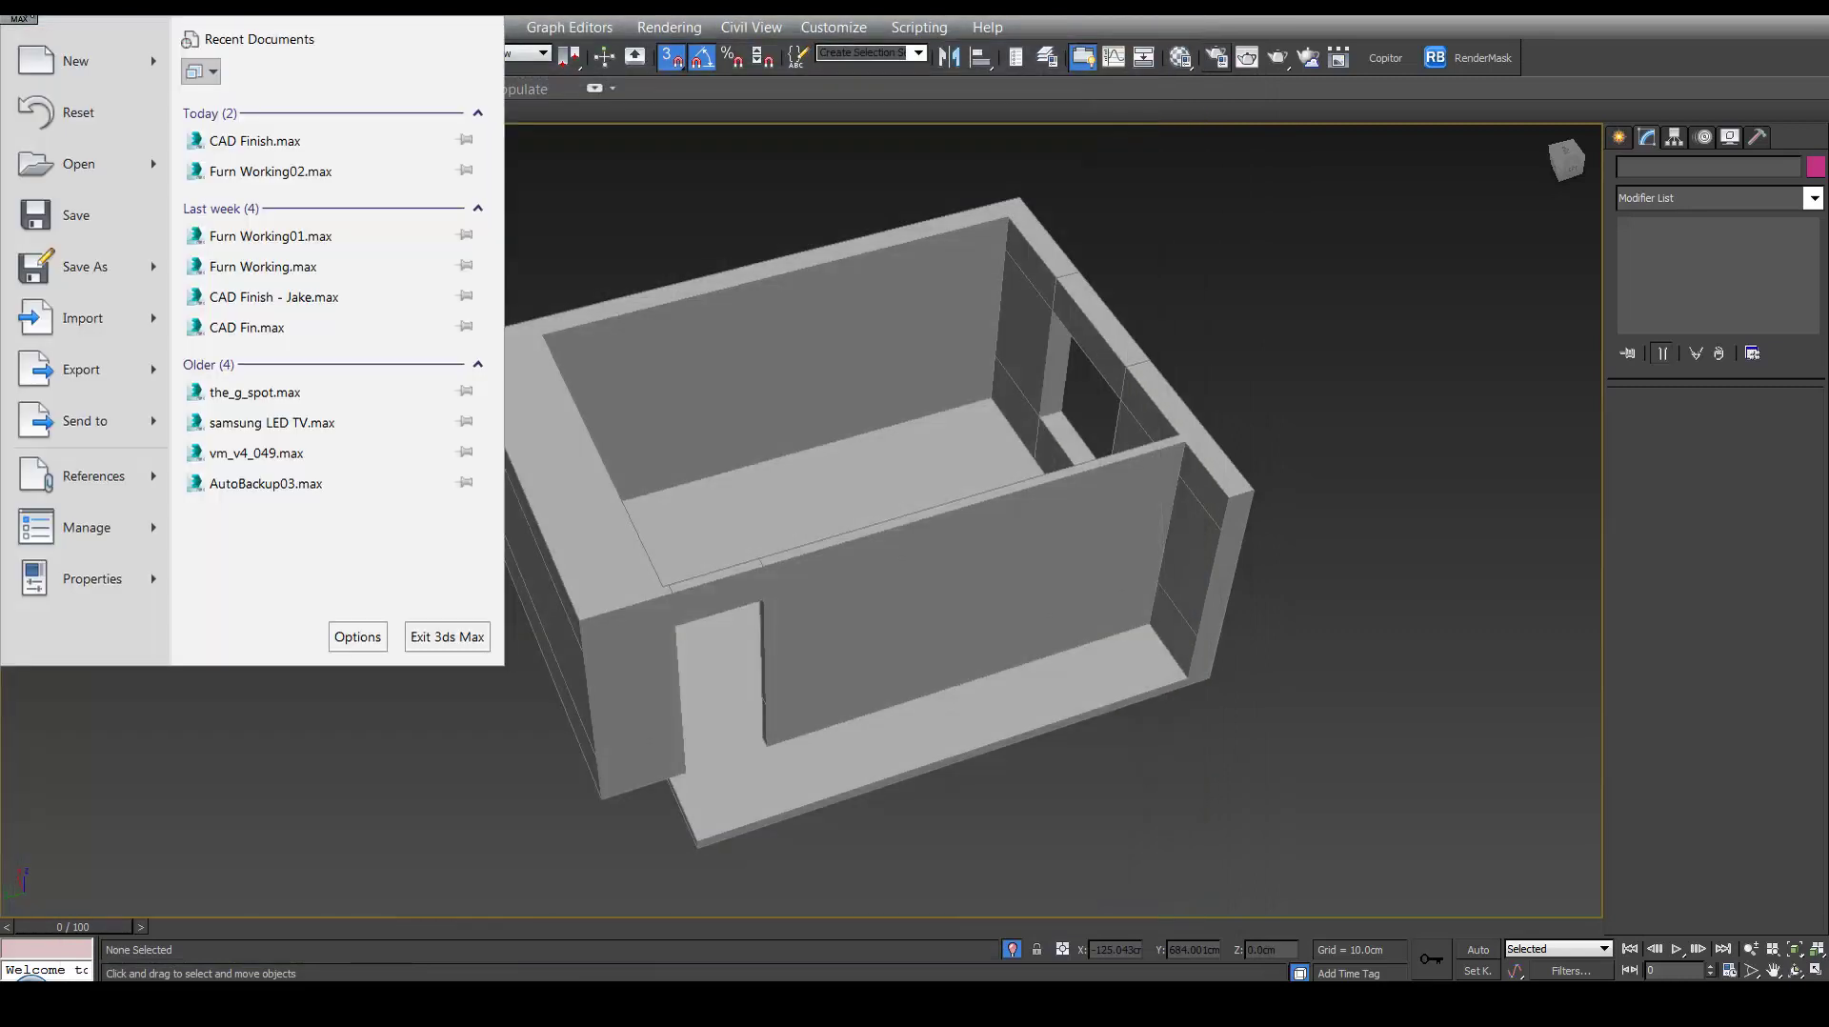
click(113, 265)
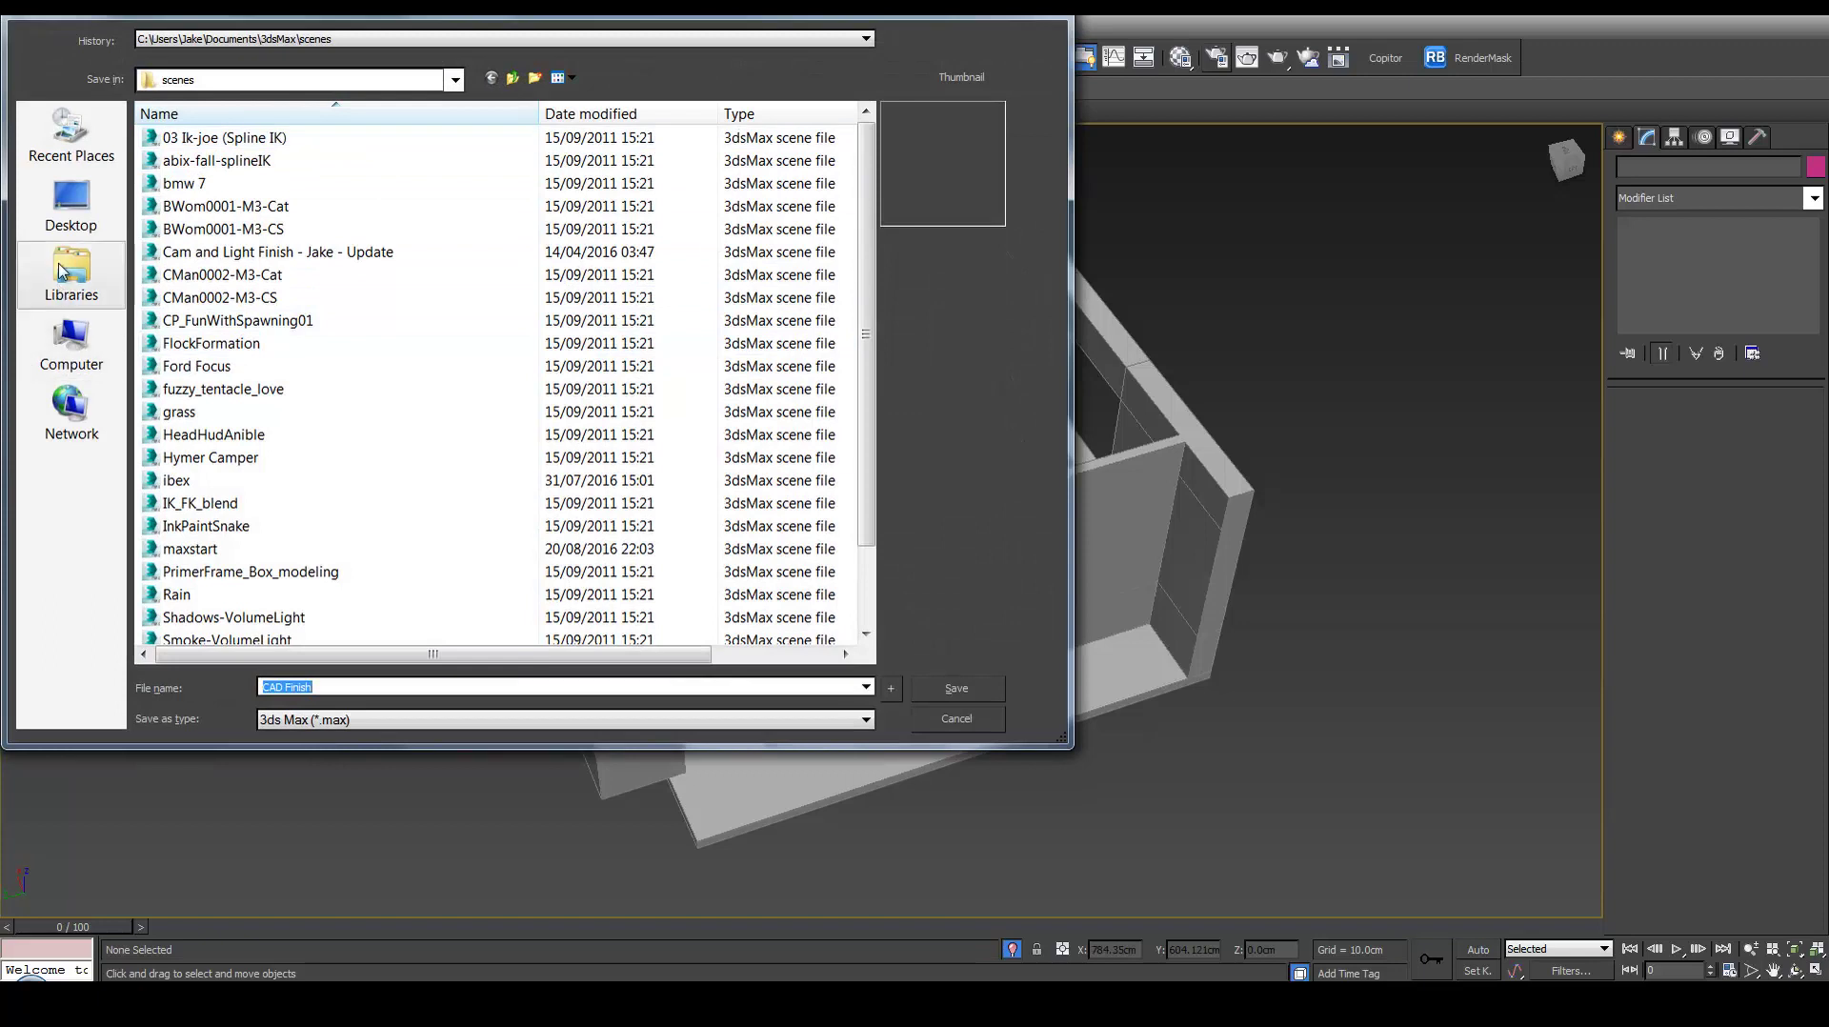
click(72, 226)
text(Master Bedroom)
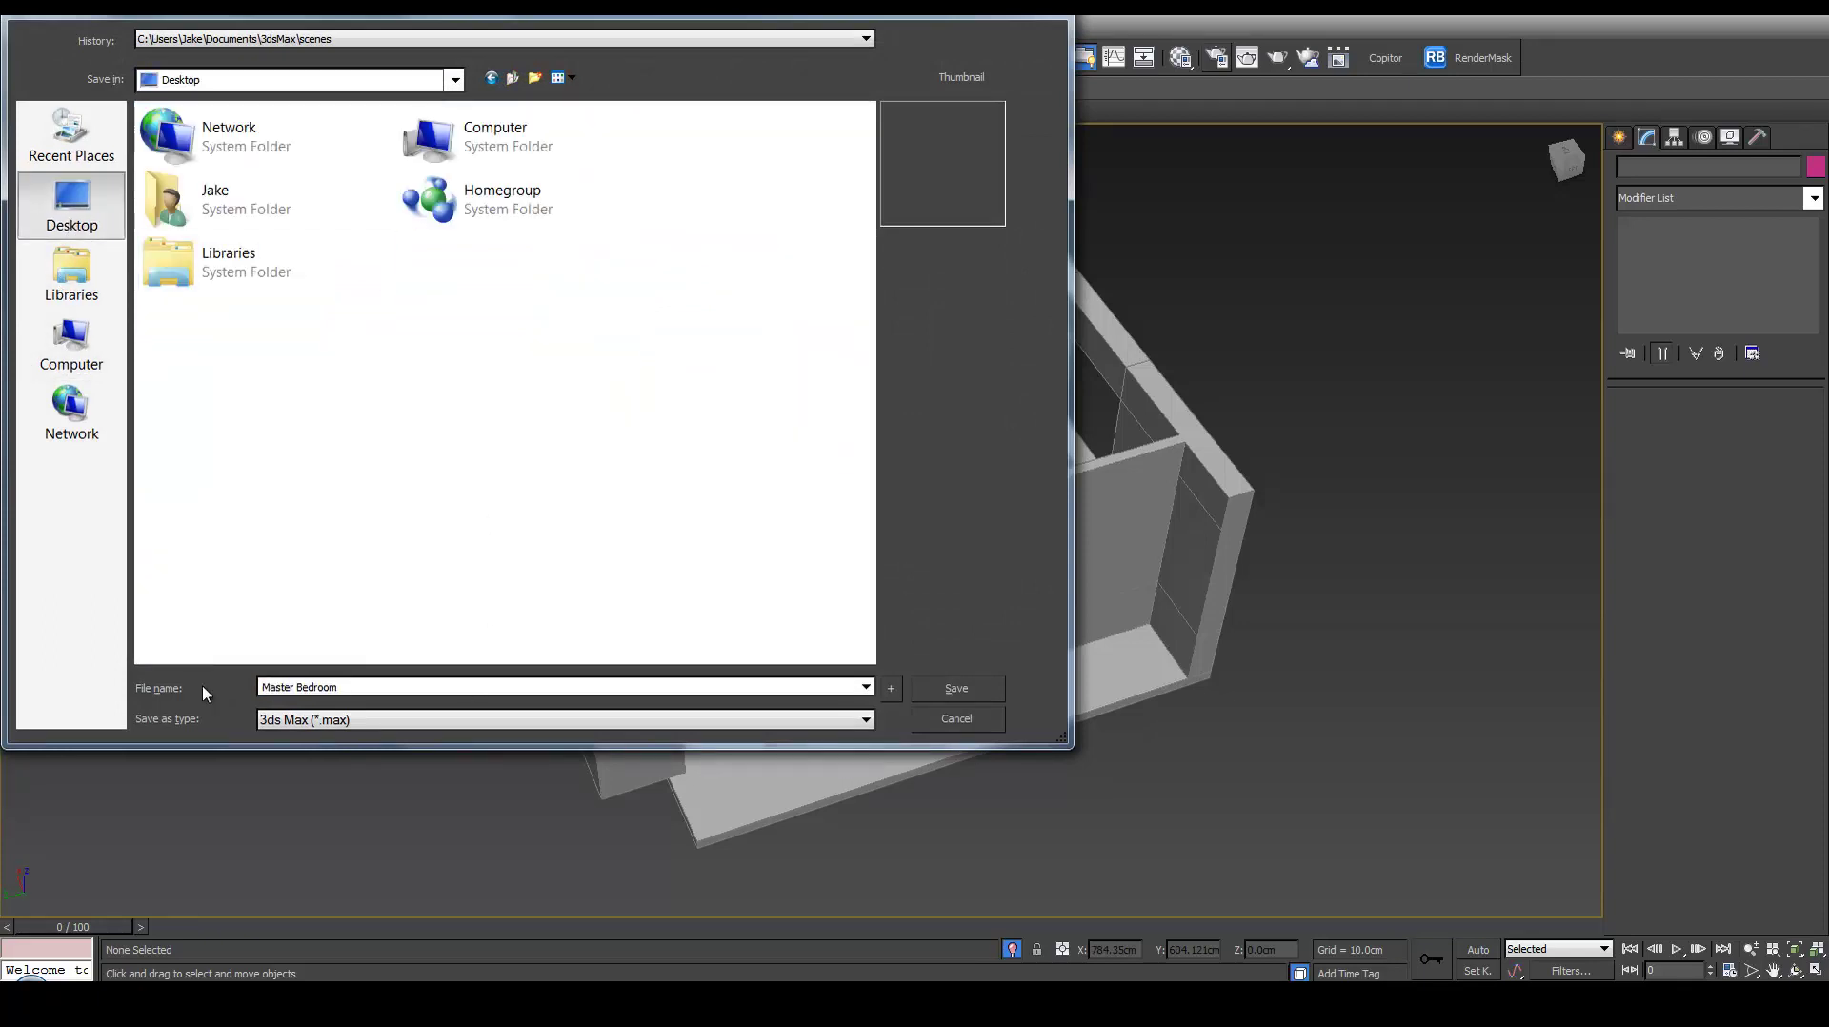
key(Return)
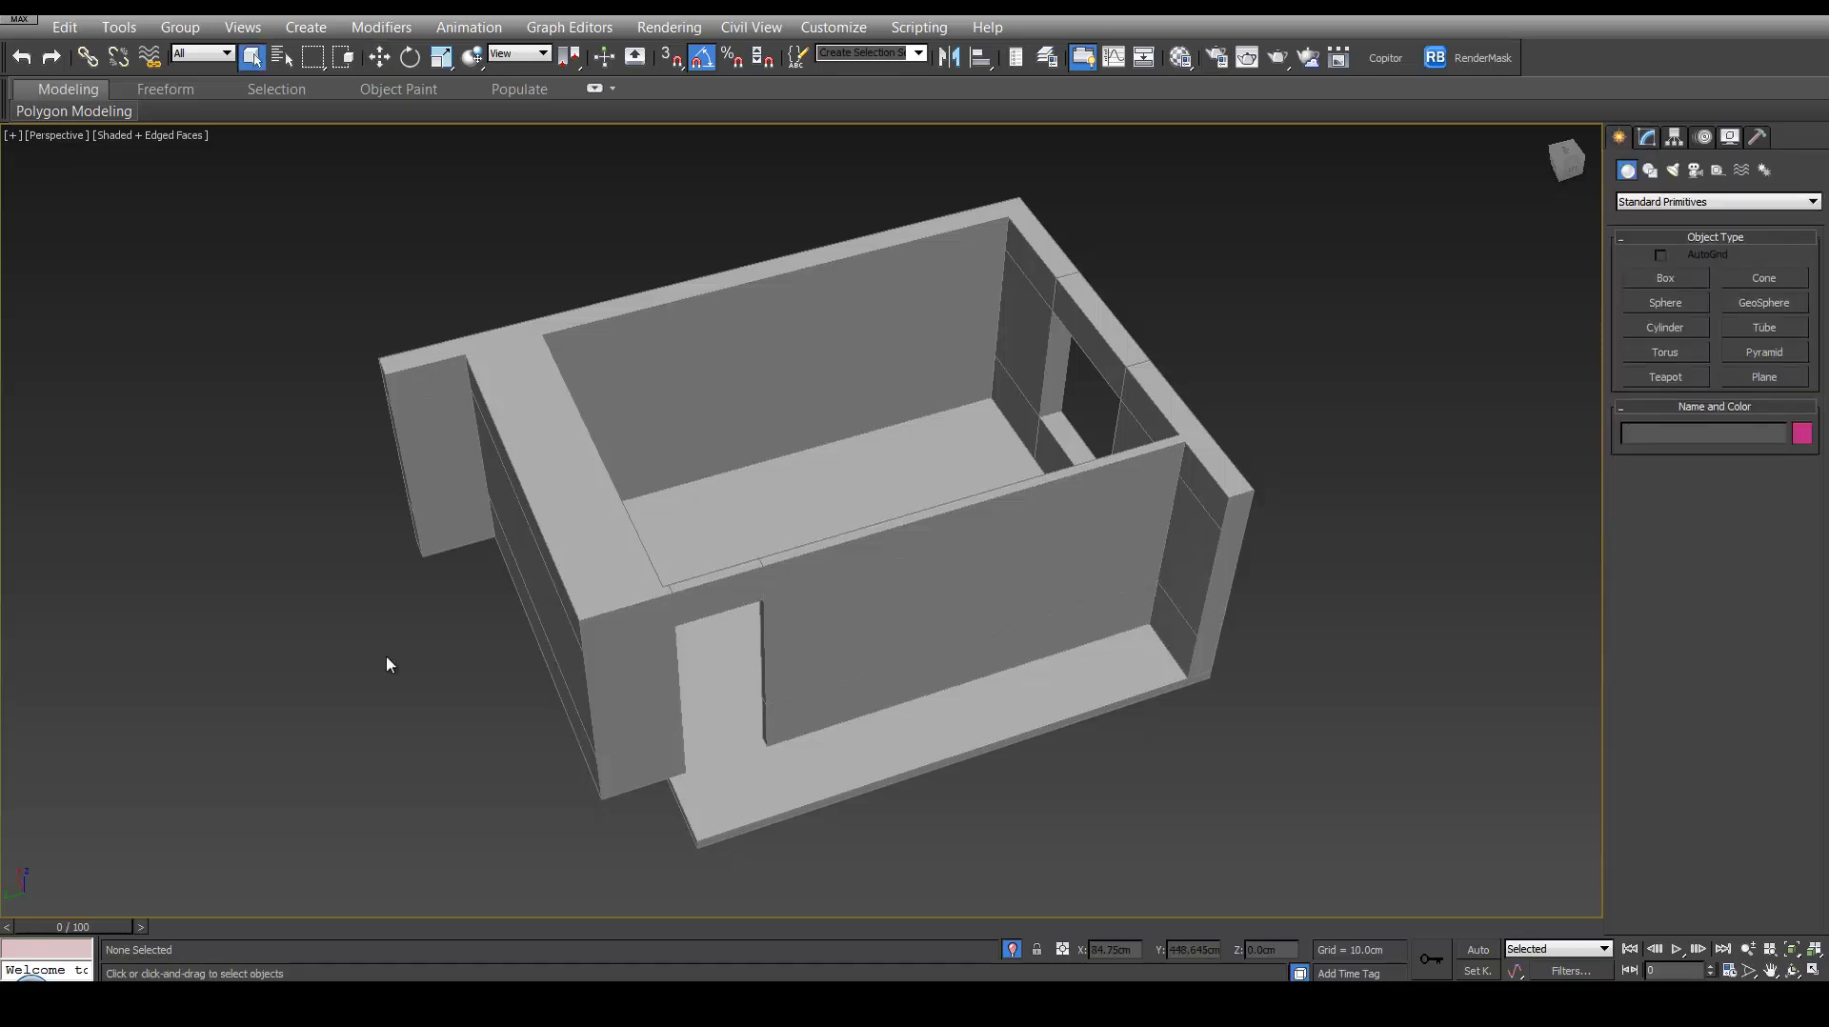
In the top view with vertex snapping, draw a rectangle spline about 476 by 336 cm along the room's inner wall corners.
click(828, 577)
key(t)
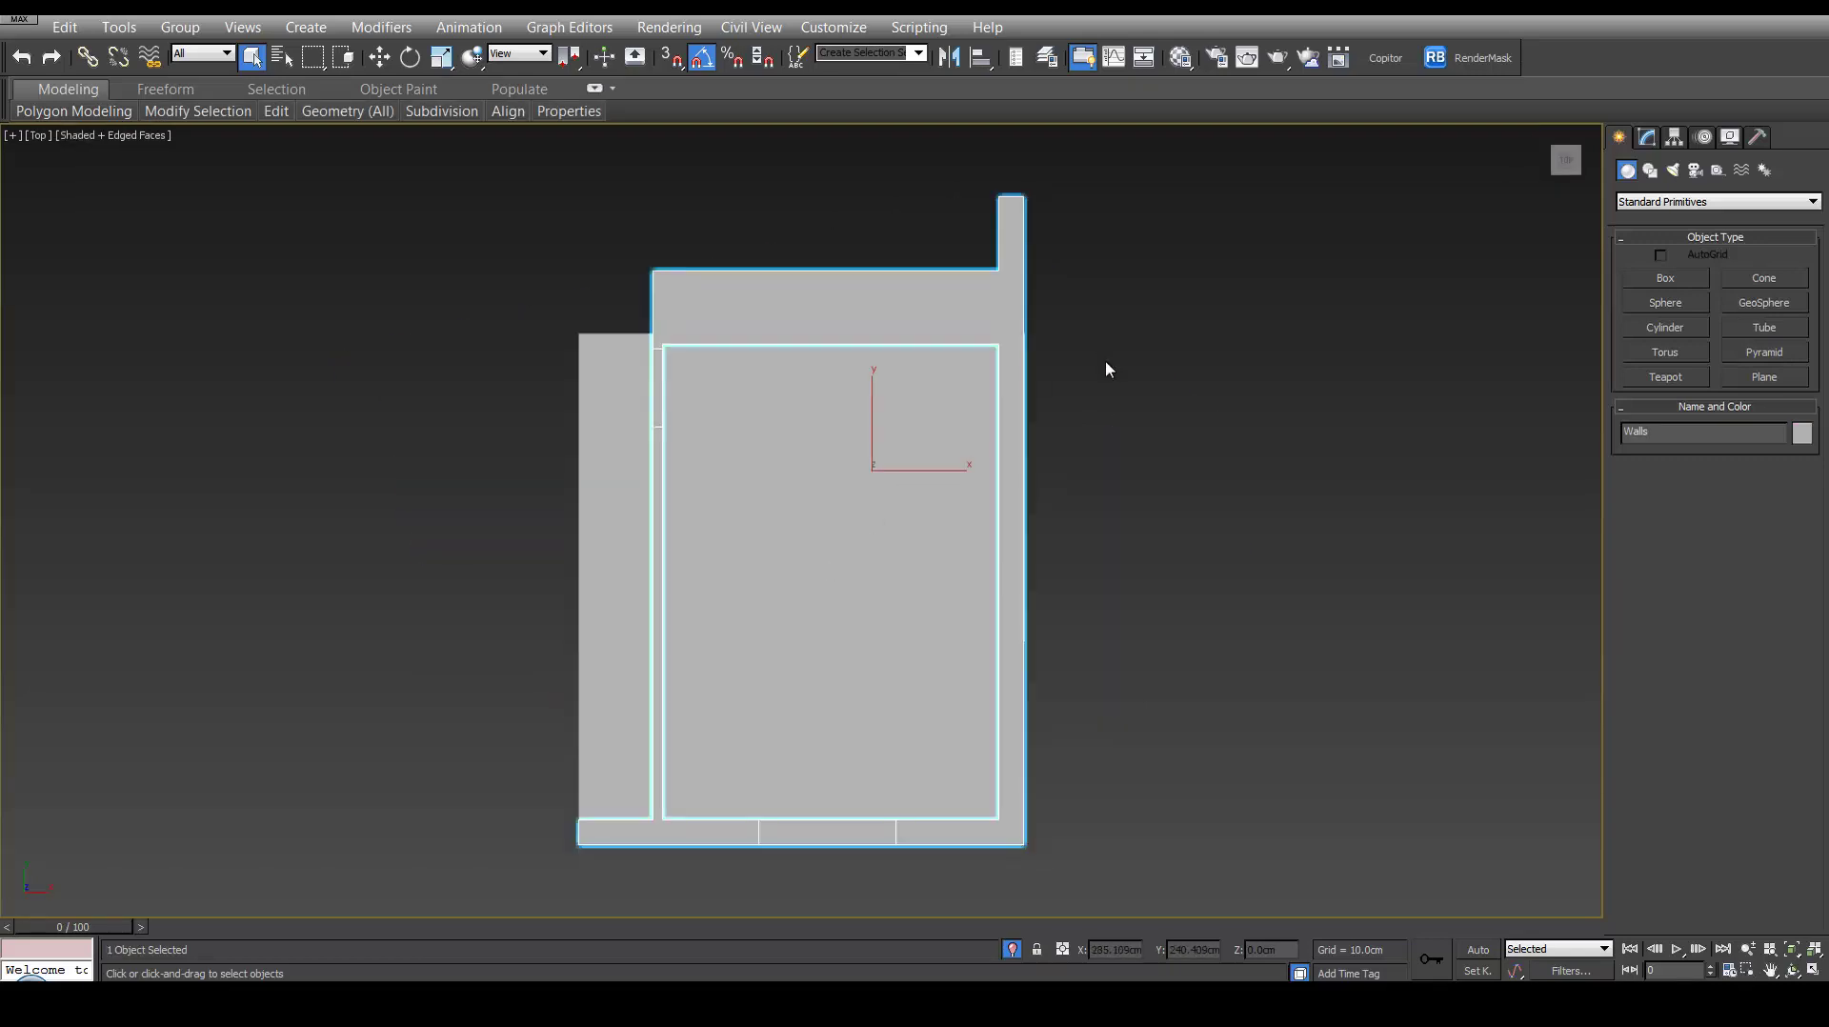
click(1652, 172)
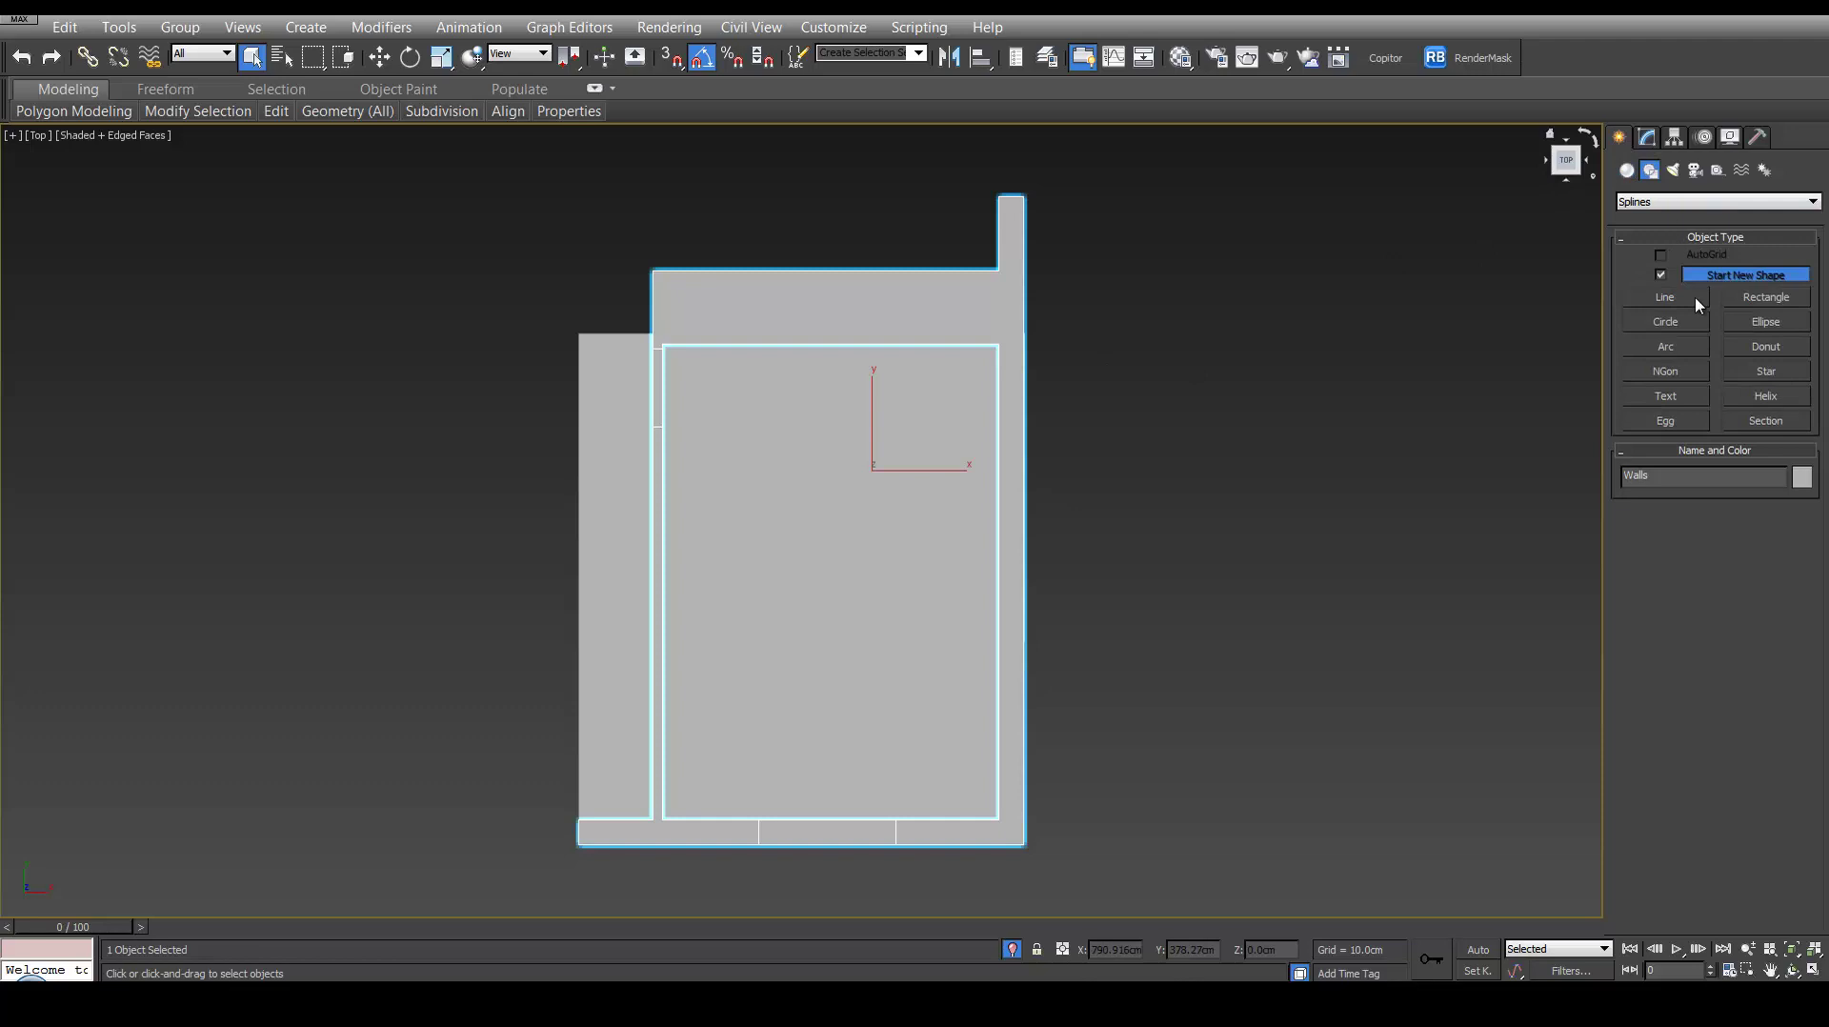
click(1768, 297)
scroll(585, 243, up, 4)
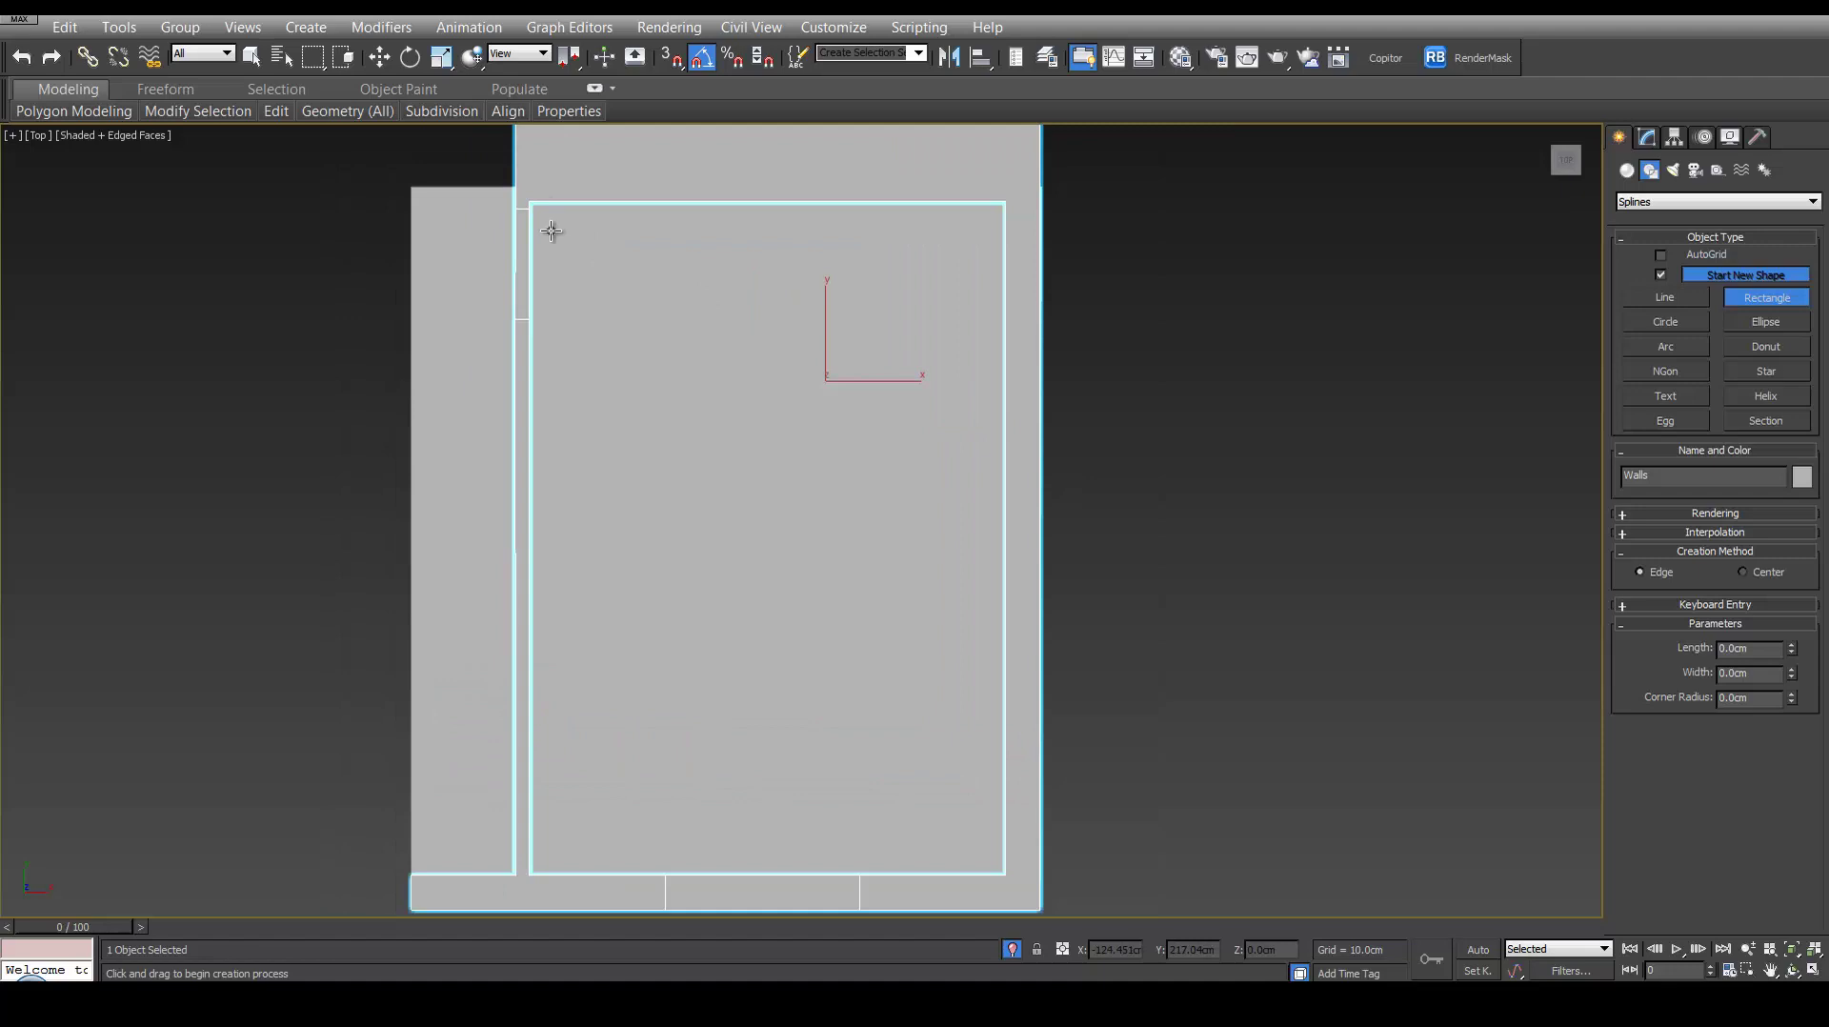
key(s)
drag(532, 203, 1007, 876)
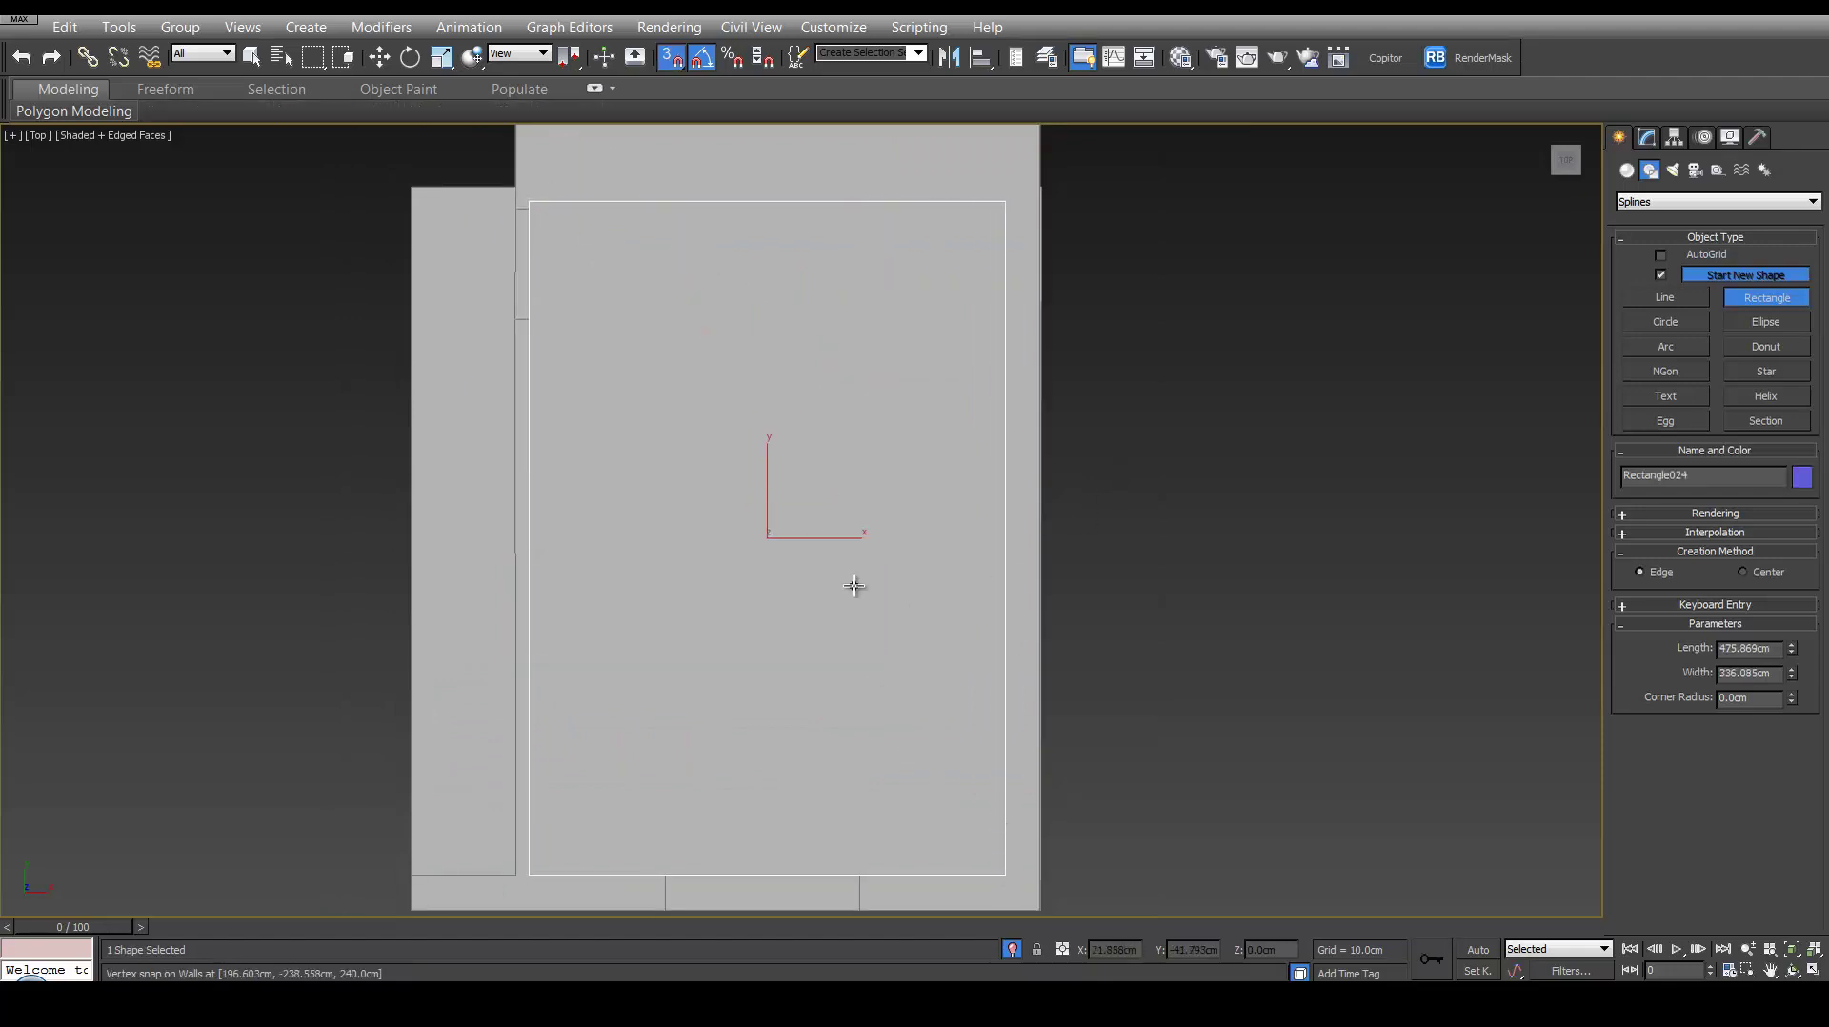
alt+middle_drag(856, 588, 951, 519)
right_click(950, 519)
Move the rectangle spline straight down from the wall tops, snapping it to the base of the walls at floor level.
alt+middle_drag(769, 527, 776, 494)
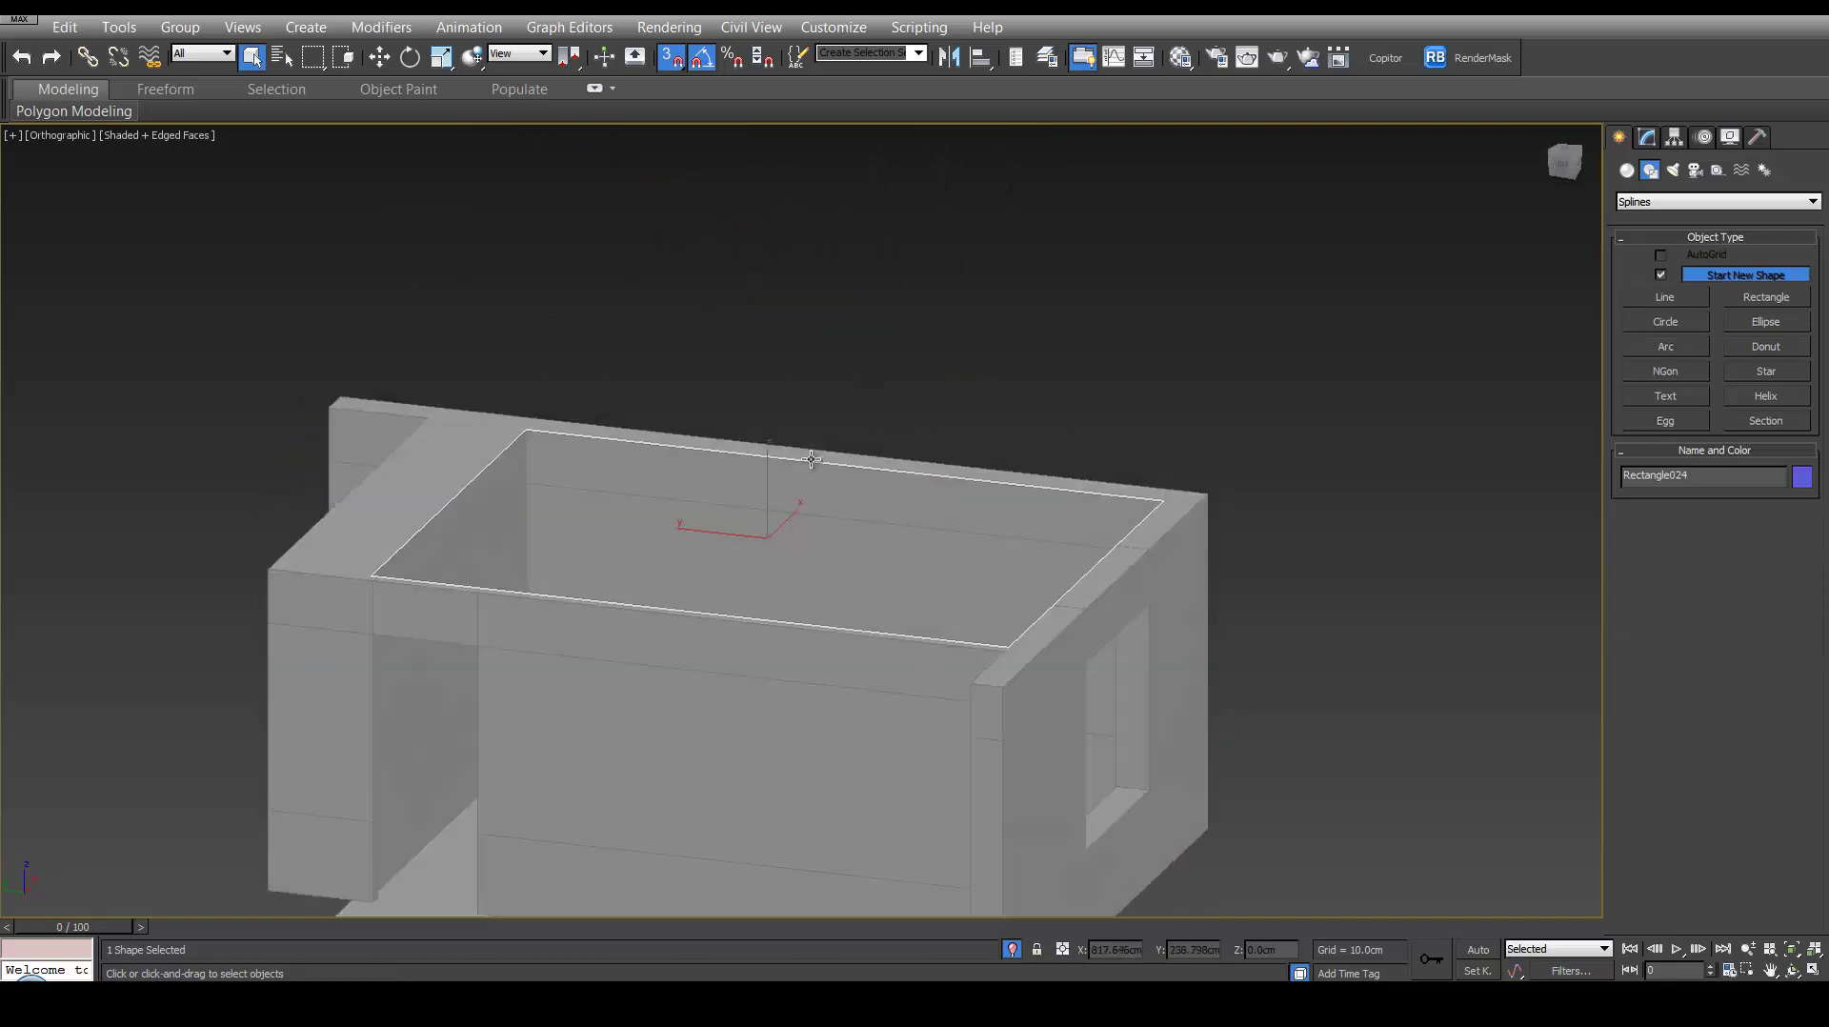
right_click(776, 493)
click(805, 531)
drag(766, 481, 370, 895)
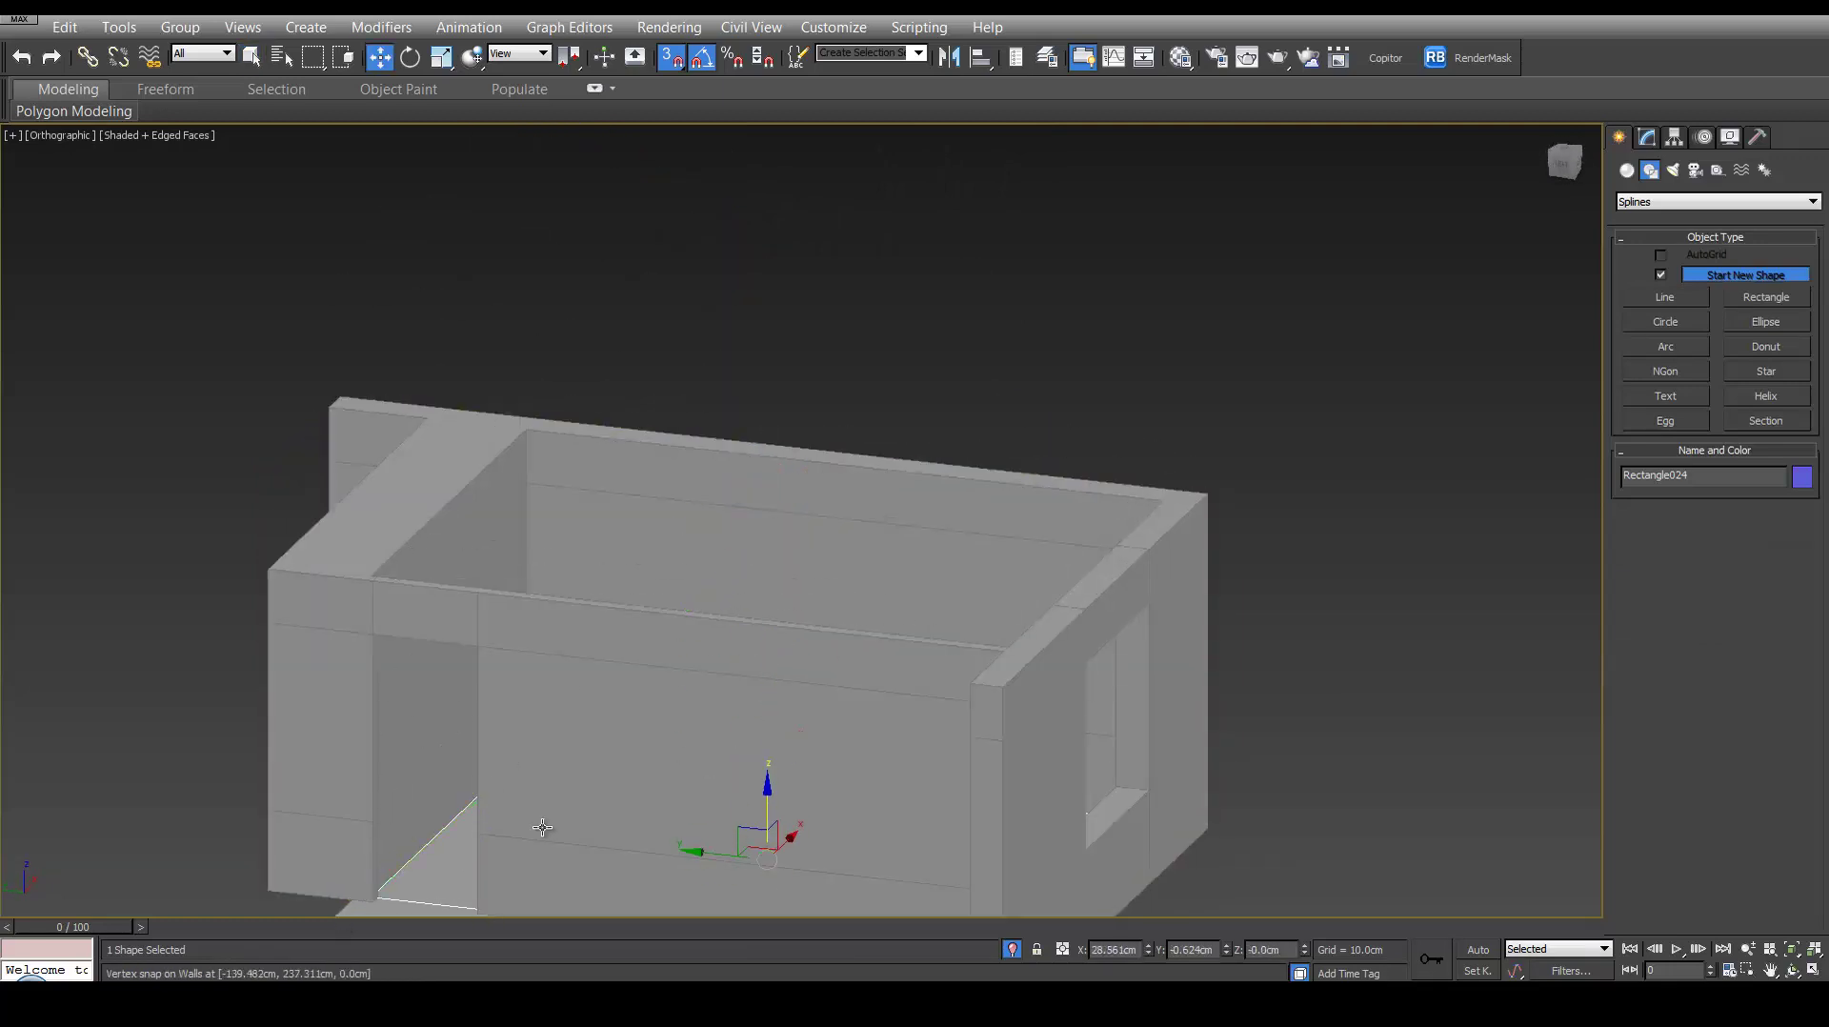
middle_drag(699, 749, 925, 352)
key(p)
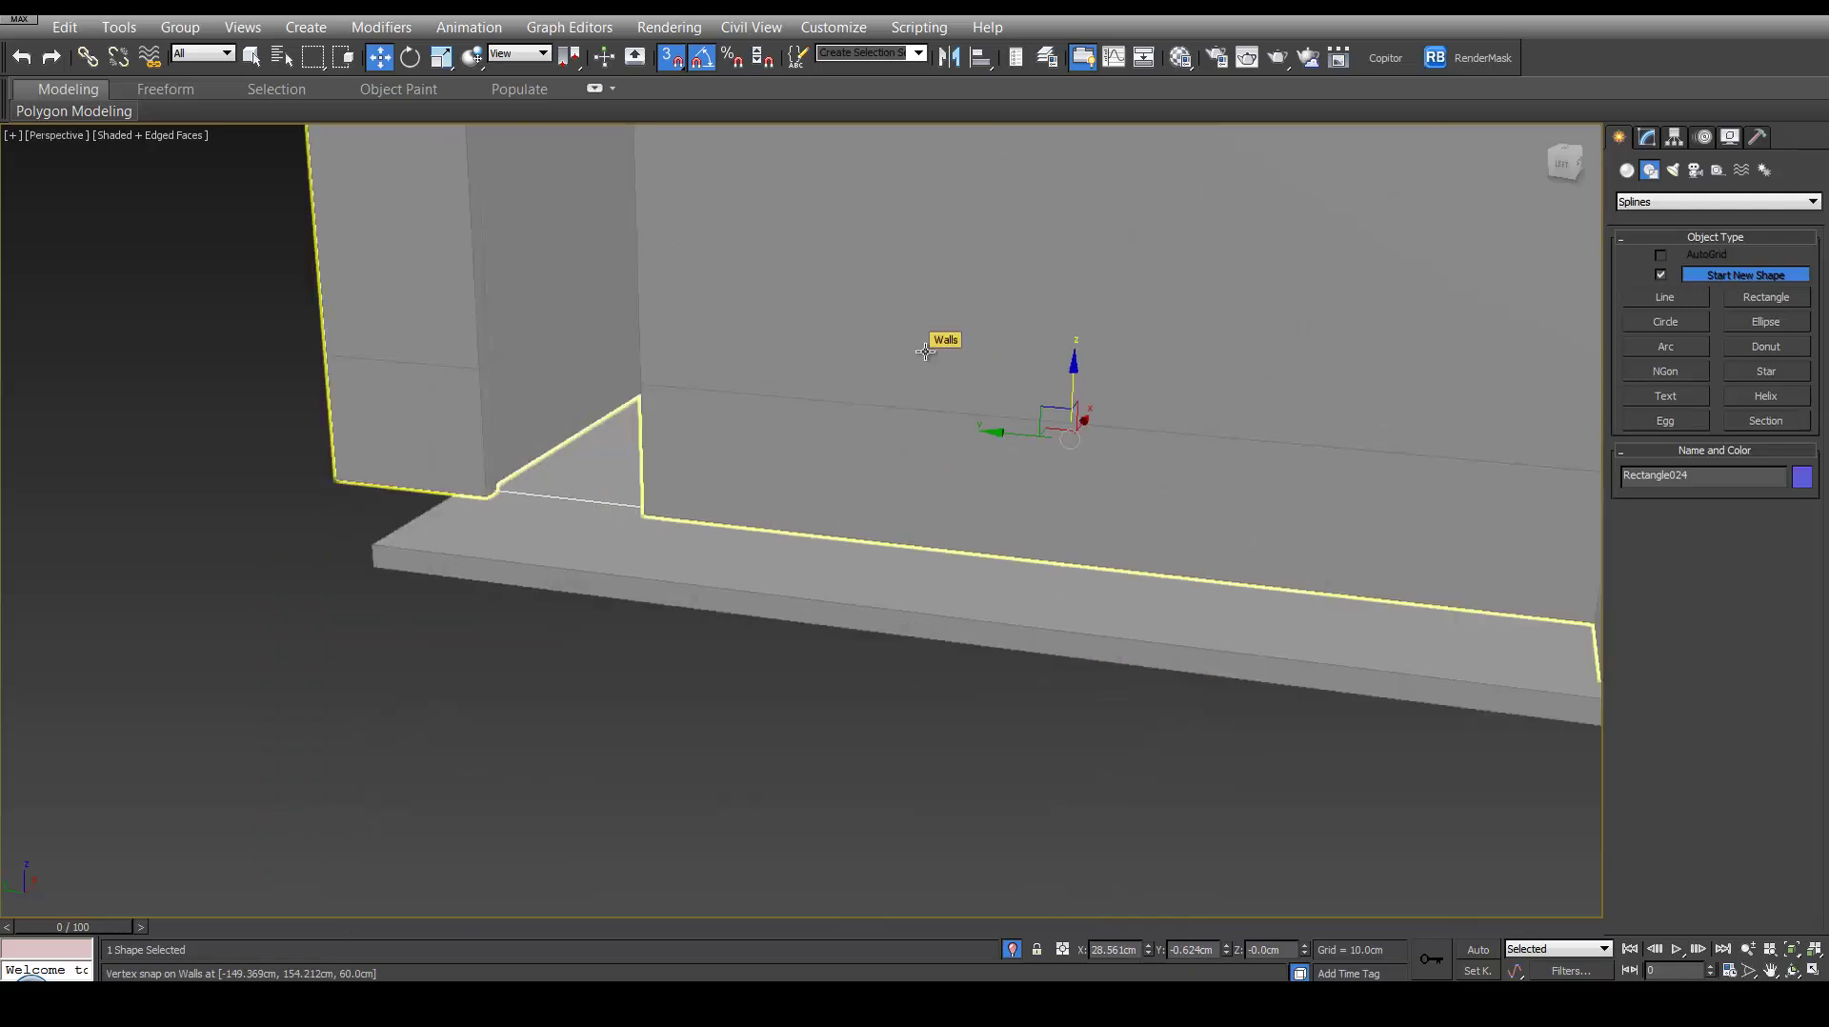
Apply the FloorGenerator modifier to the rectangle spline at the base of the walls.
scroll(943, 340, down, 5)
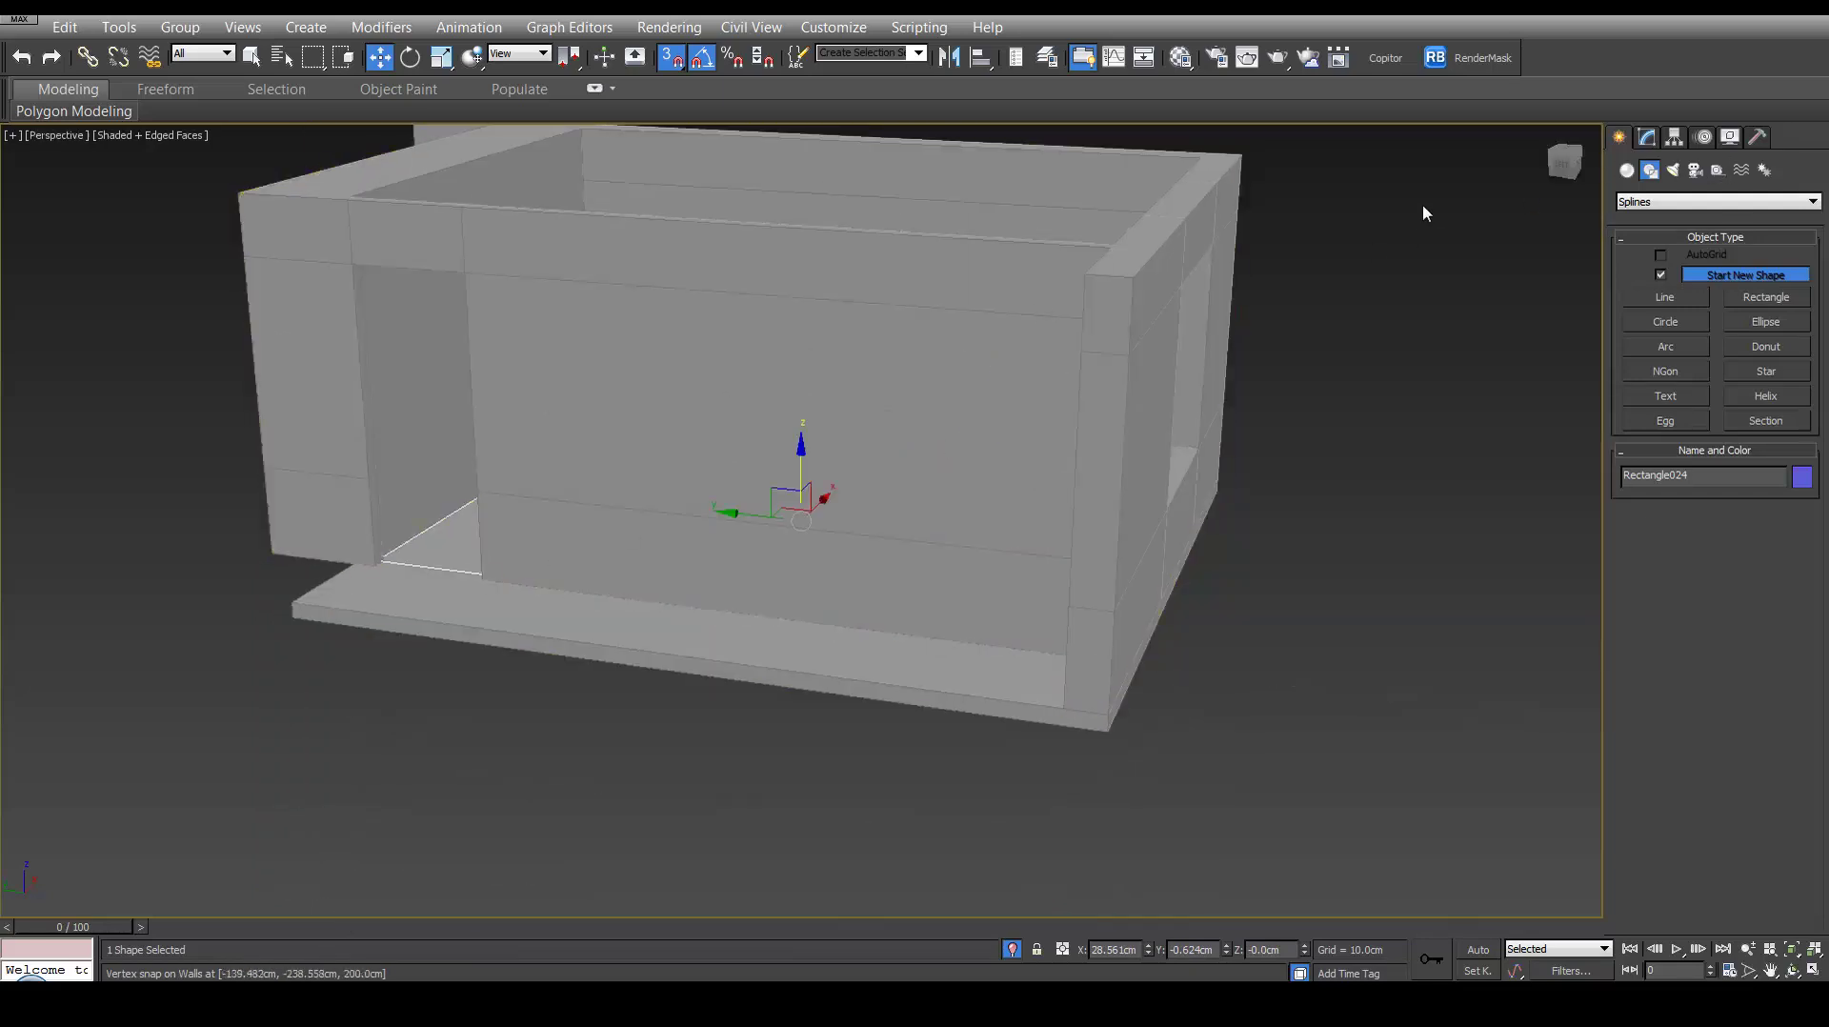
click(1647, 137)
click(1701, 204)
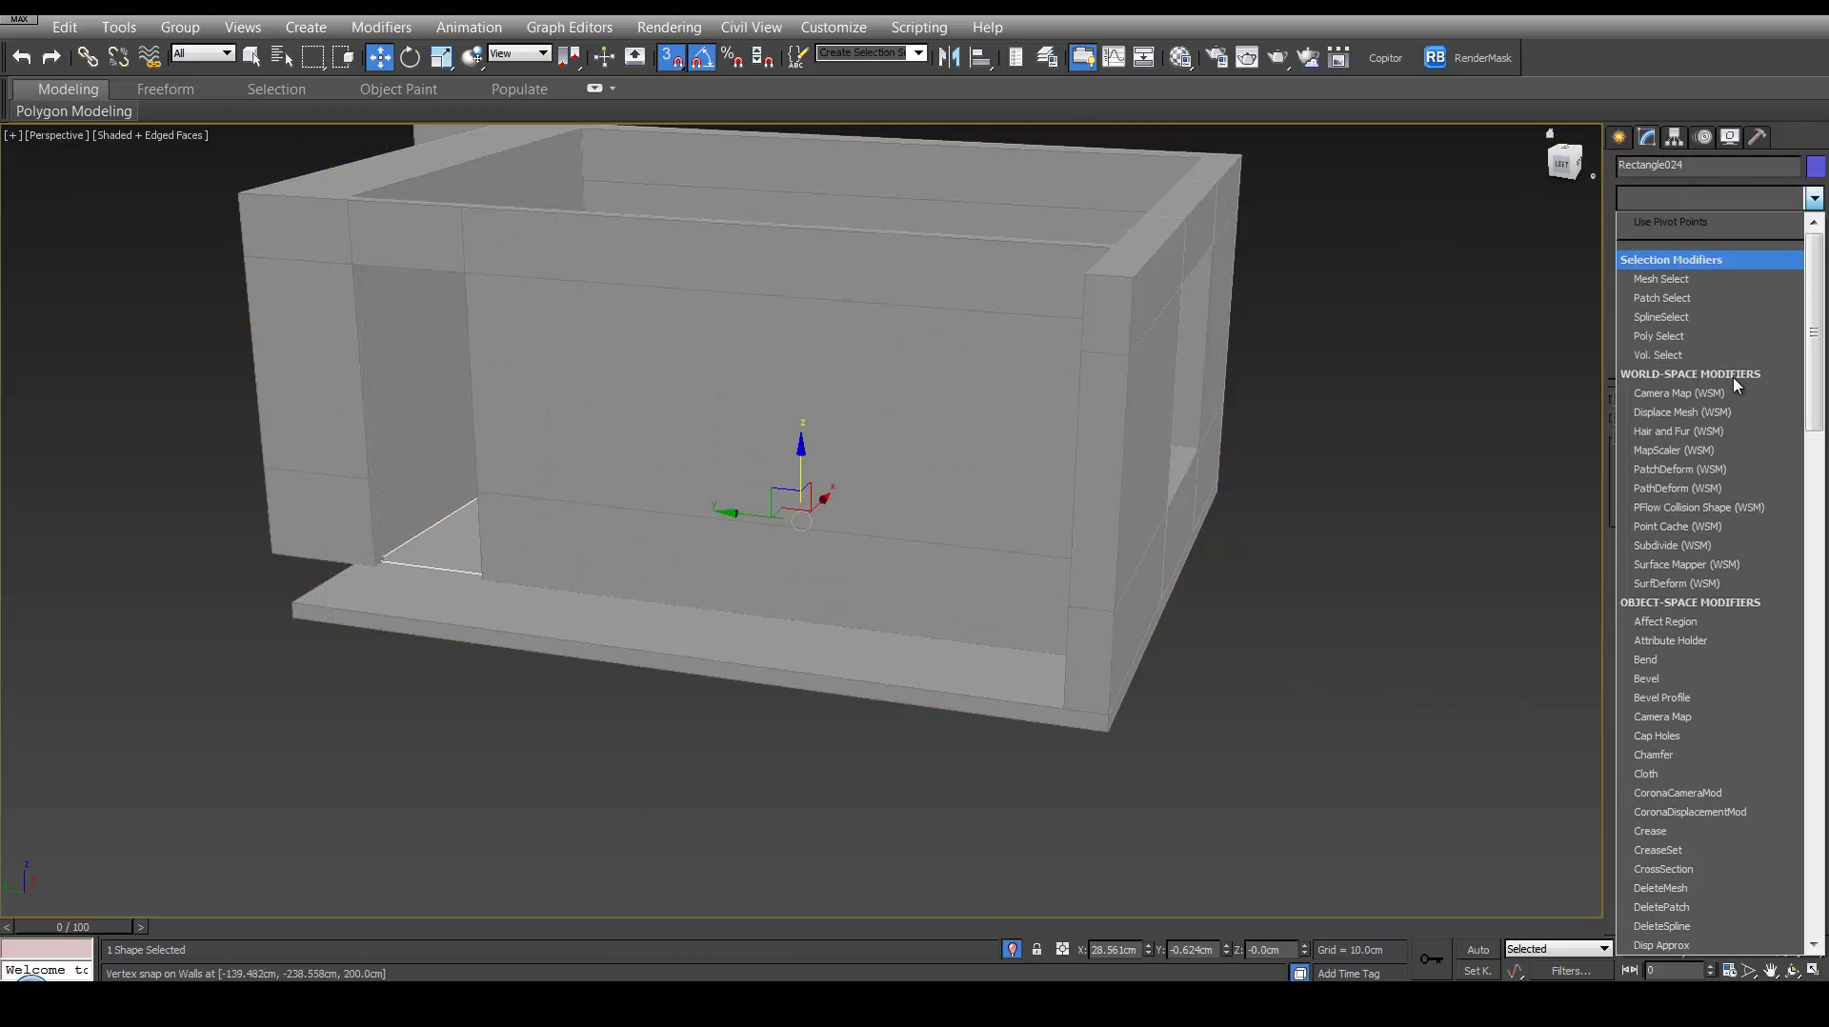
scroll(1741, 466, down, 2)
key(f)
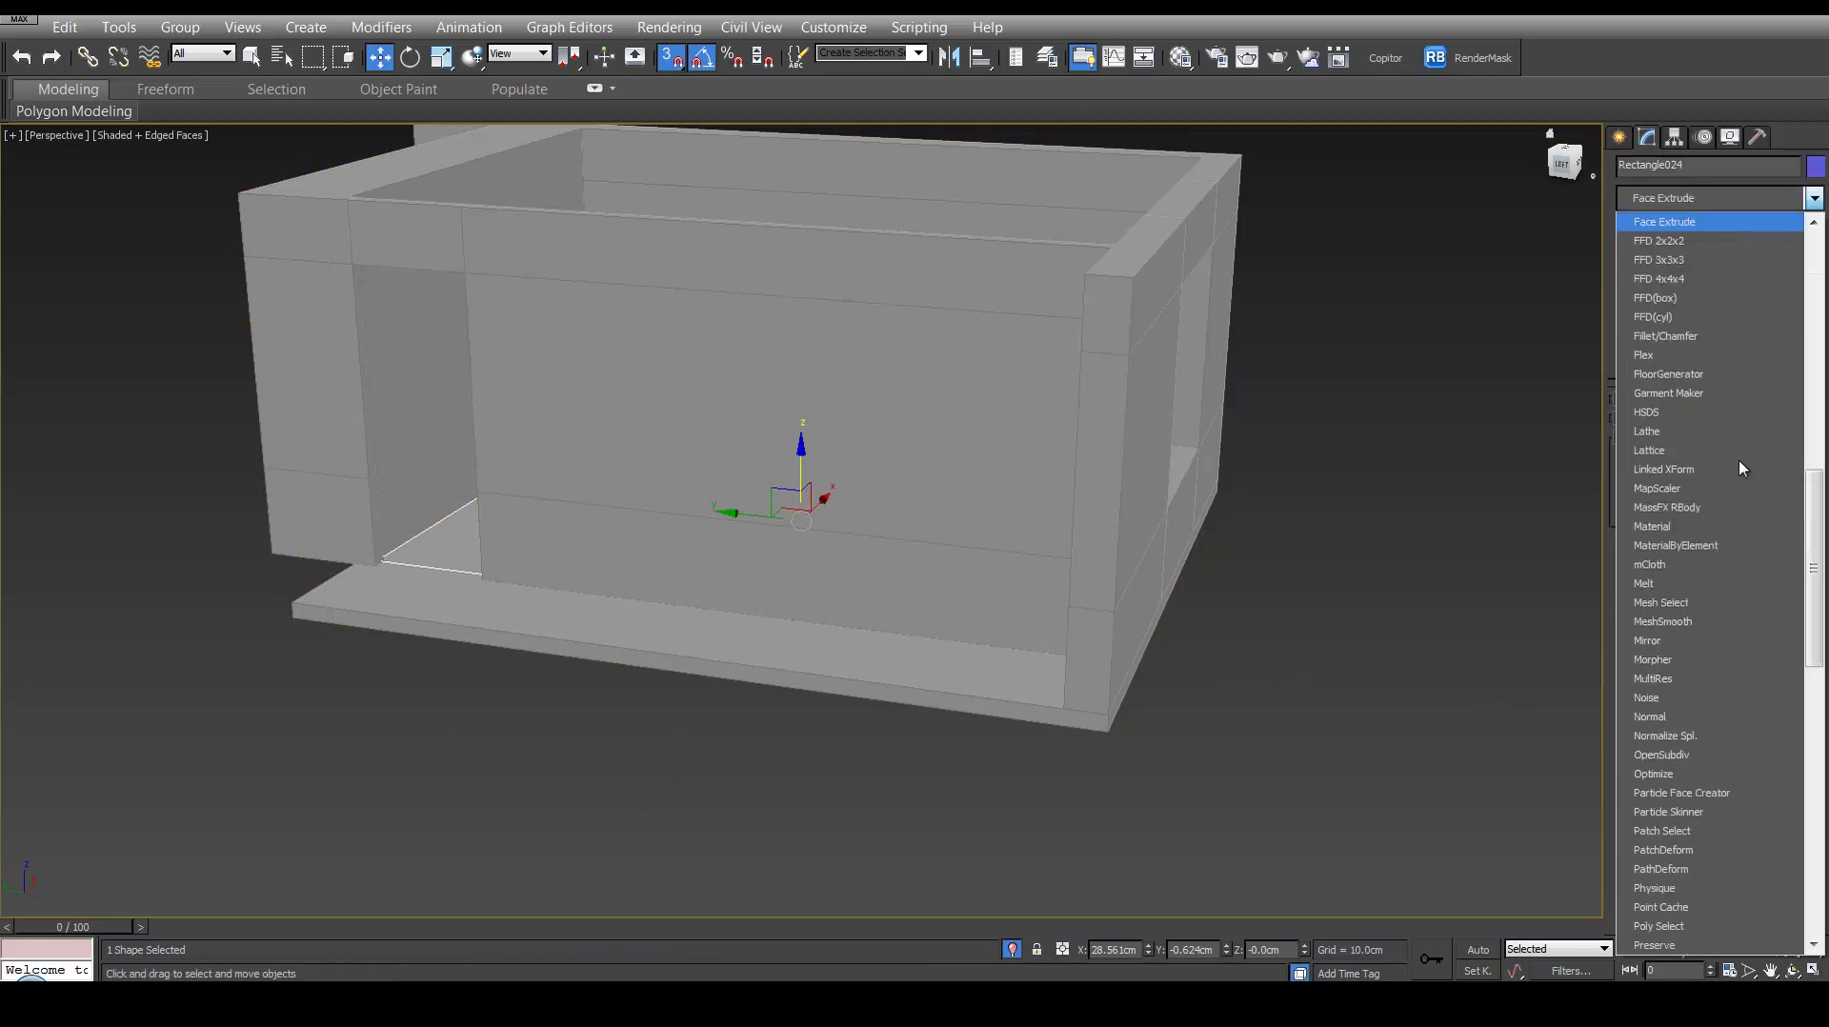
click(1718, 374)
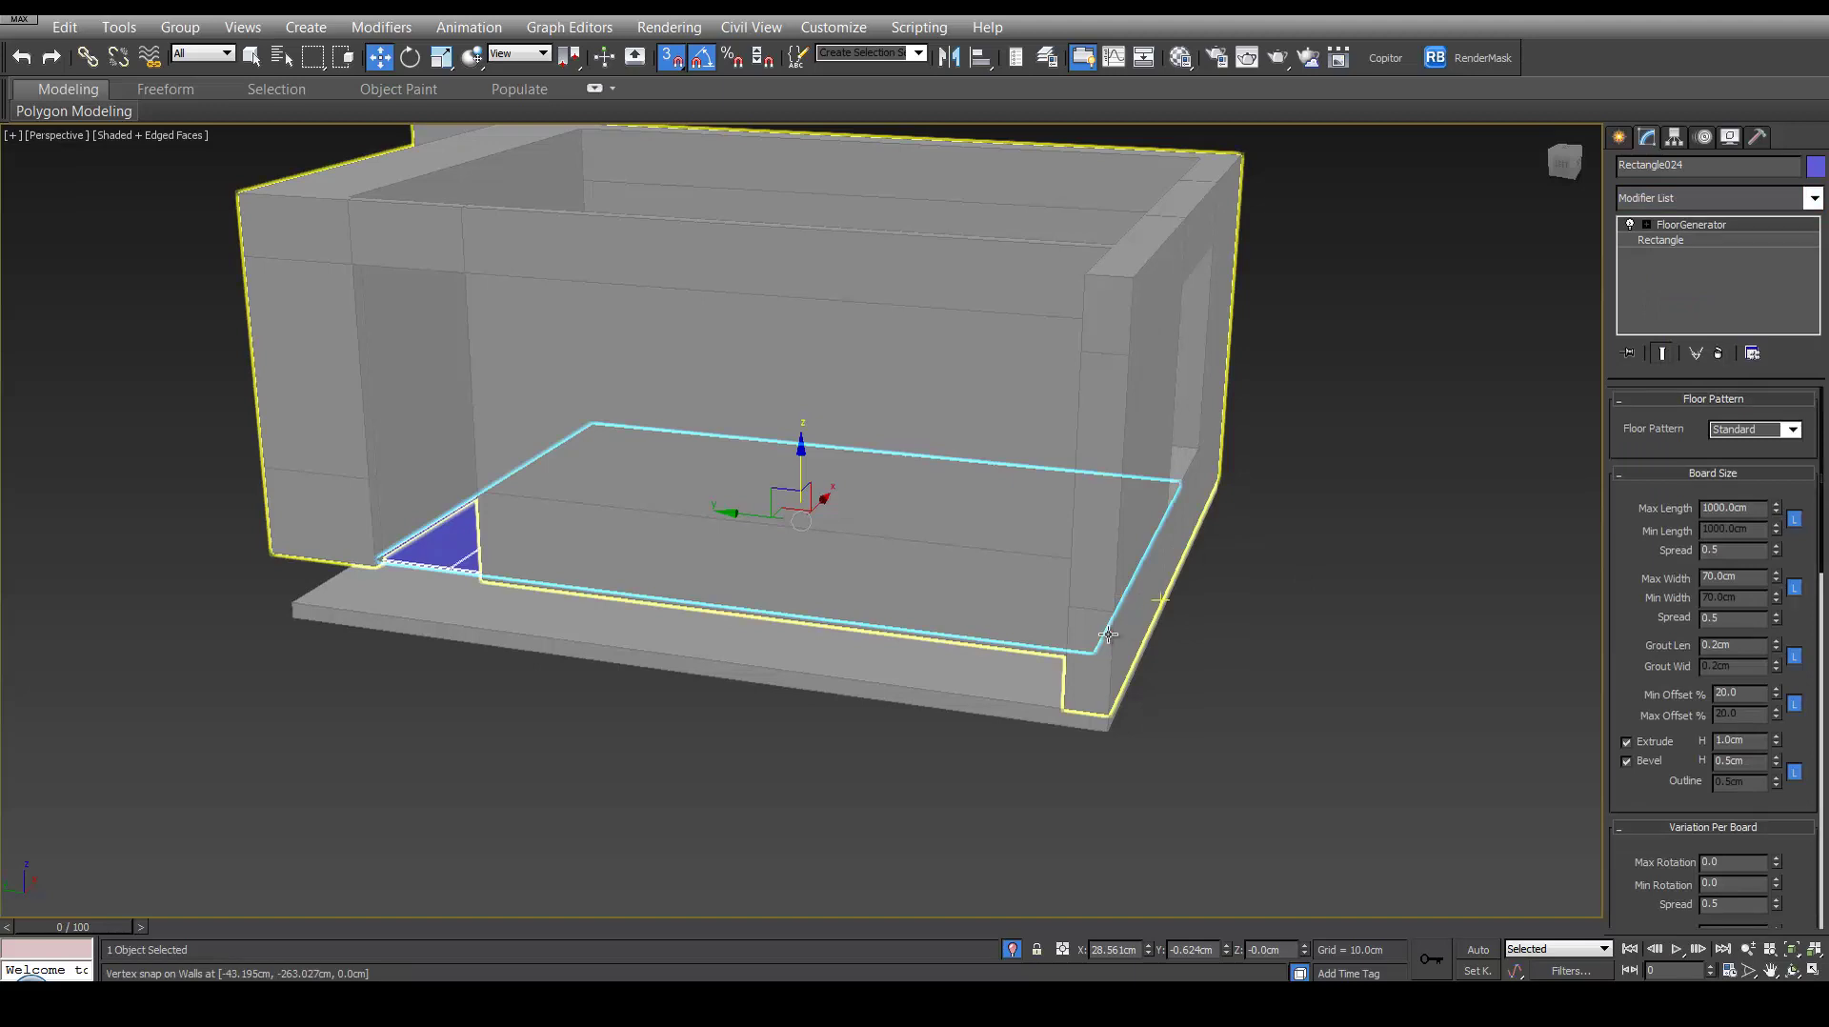
Set the generated floor boards' maximum length to 600 cm and maximum width to 15 cm.
alt+middle_drag(1108, 633, 1107, 710)
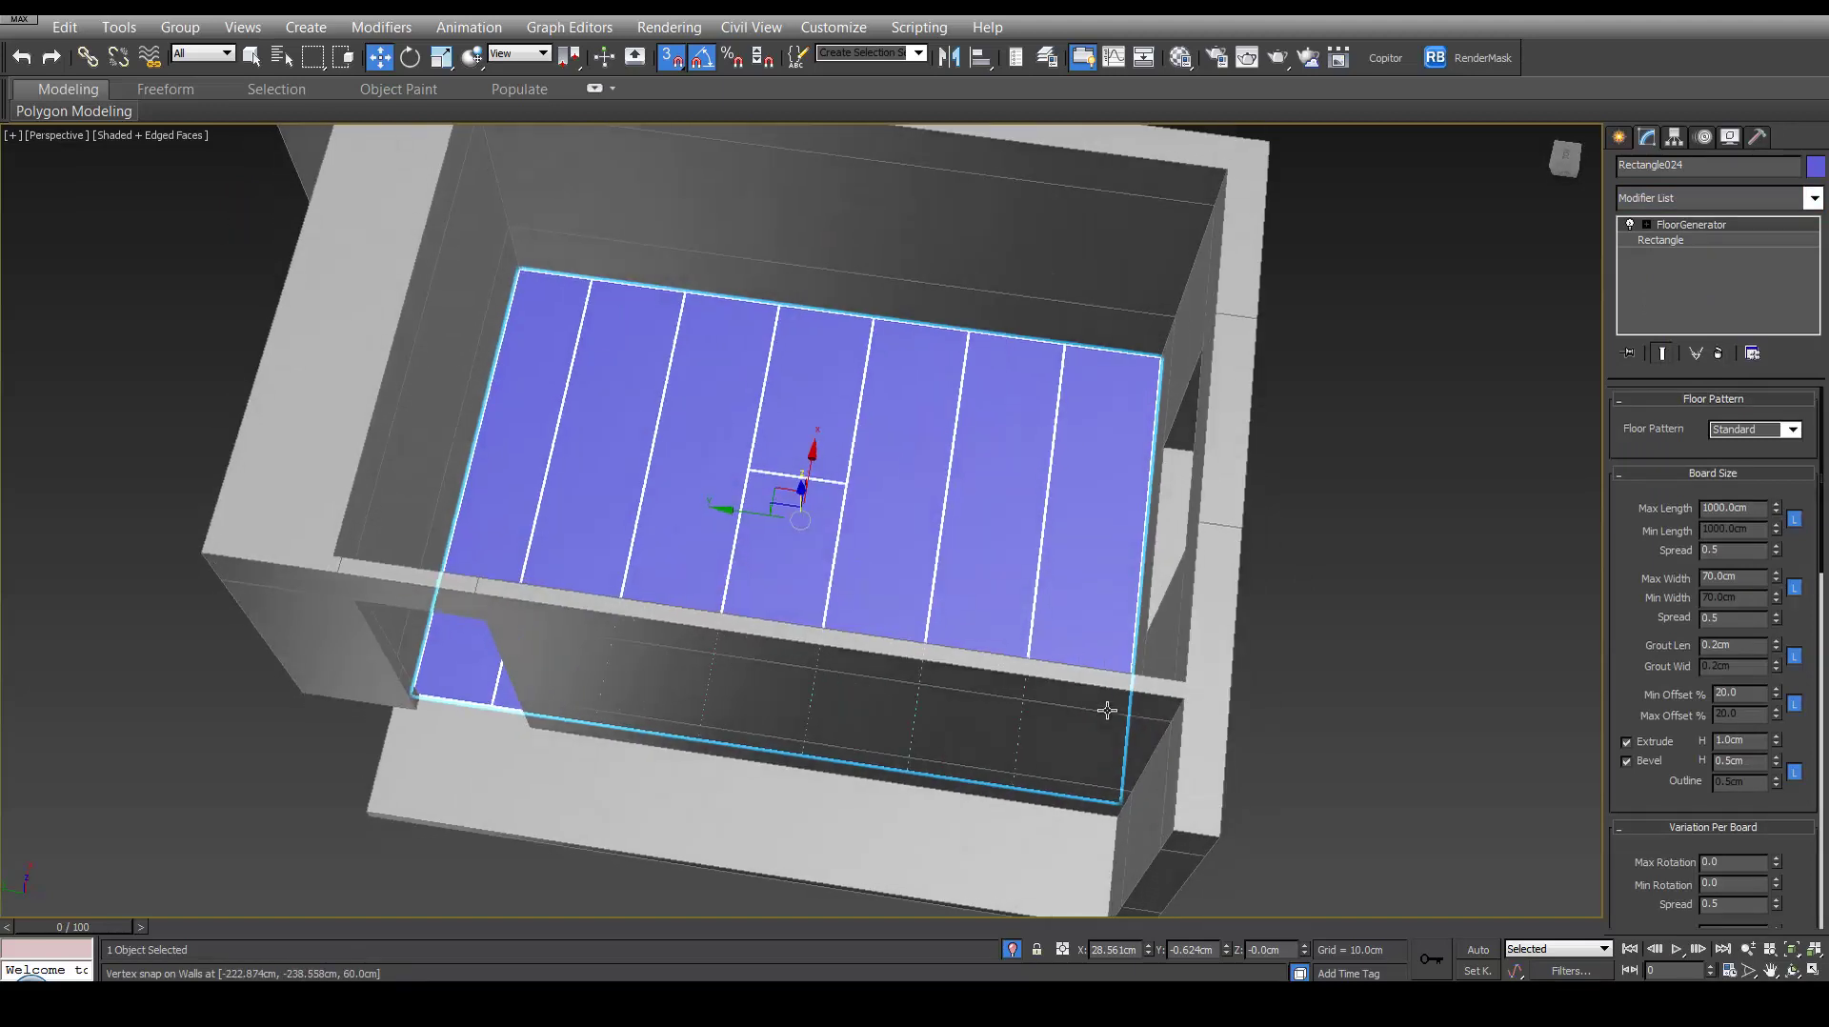
double_click(1725, 508)
text(600)
key(Return)
text(60)
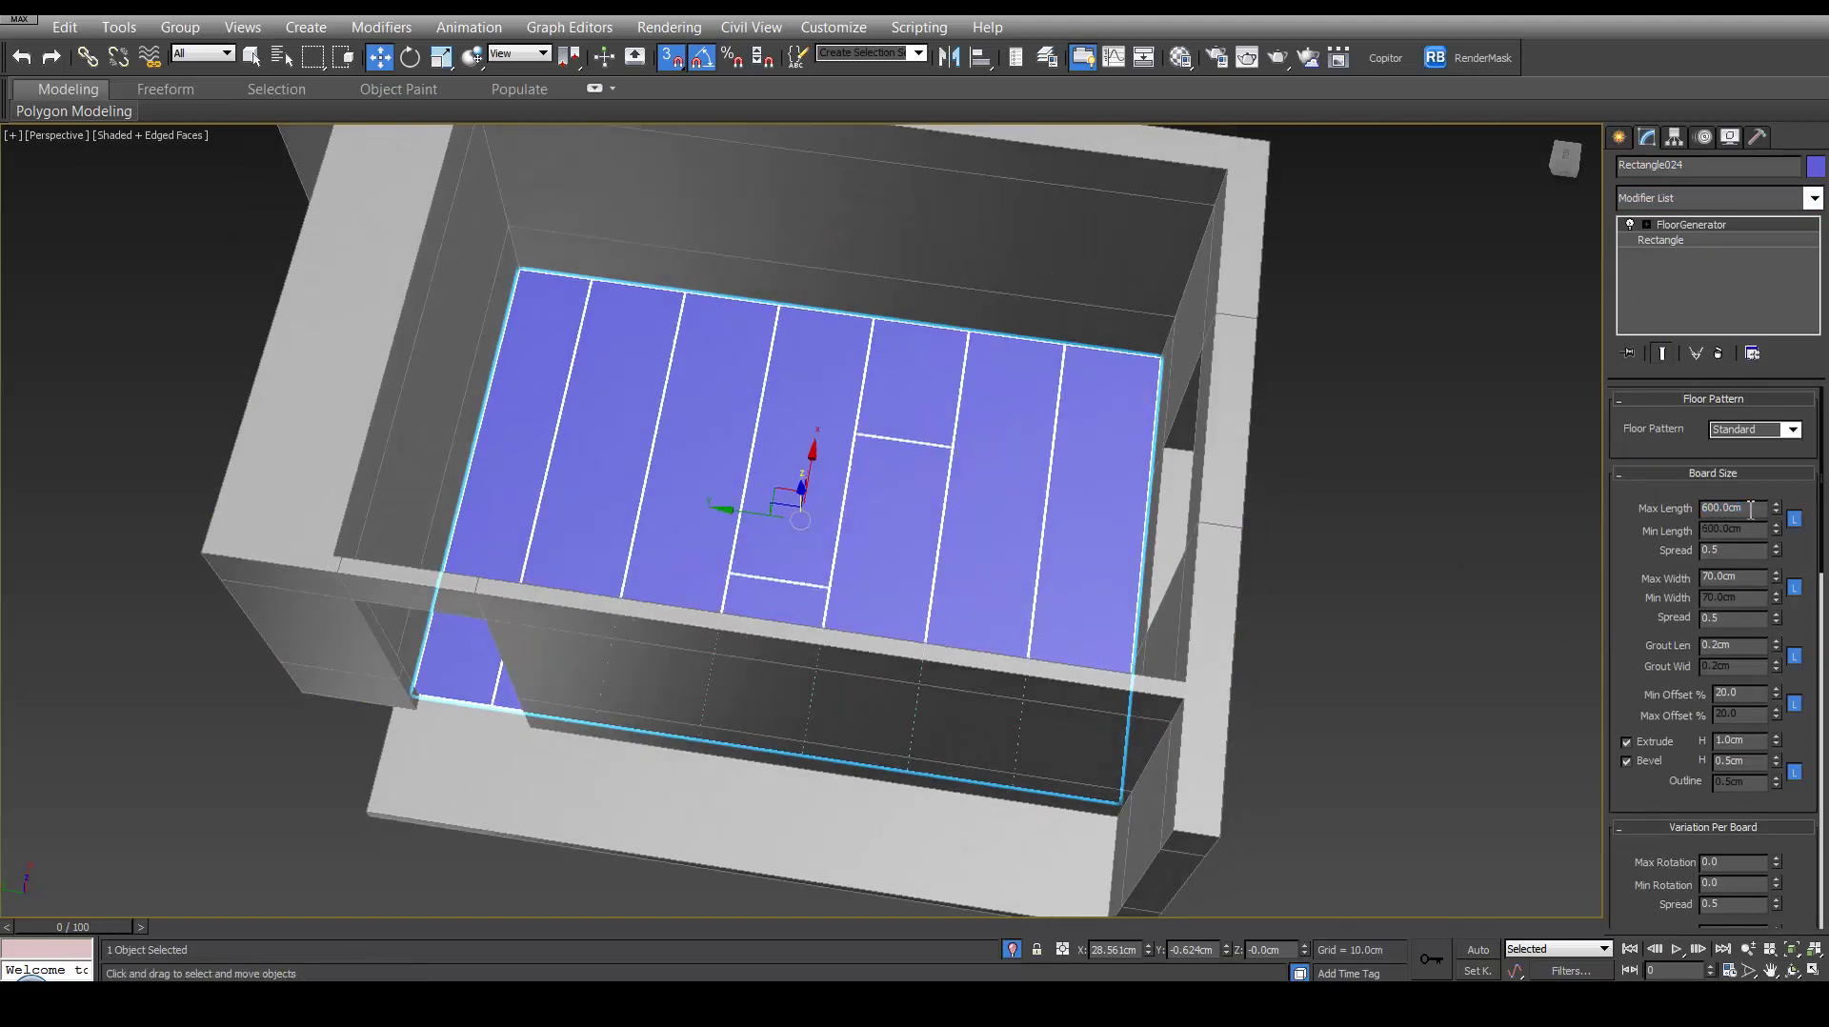
key(Return)
double_click(1742, 577)
text(15)
key(Return)
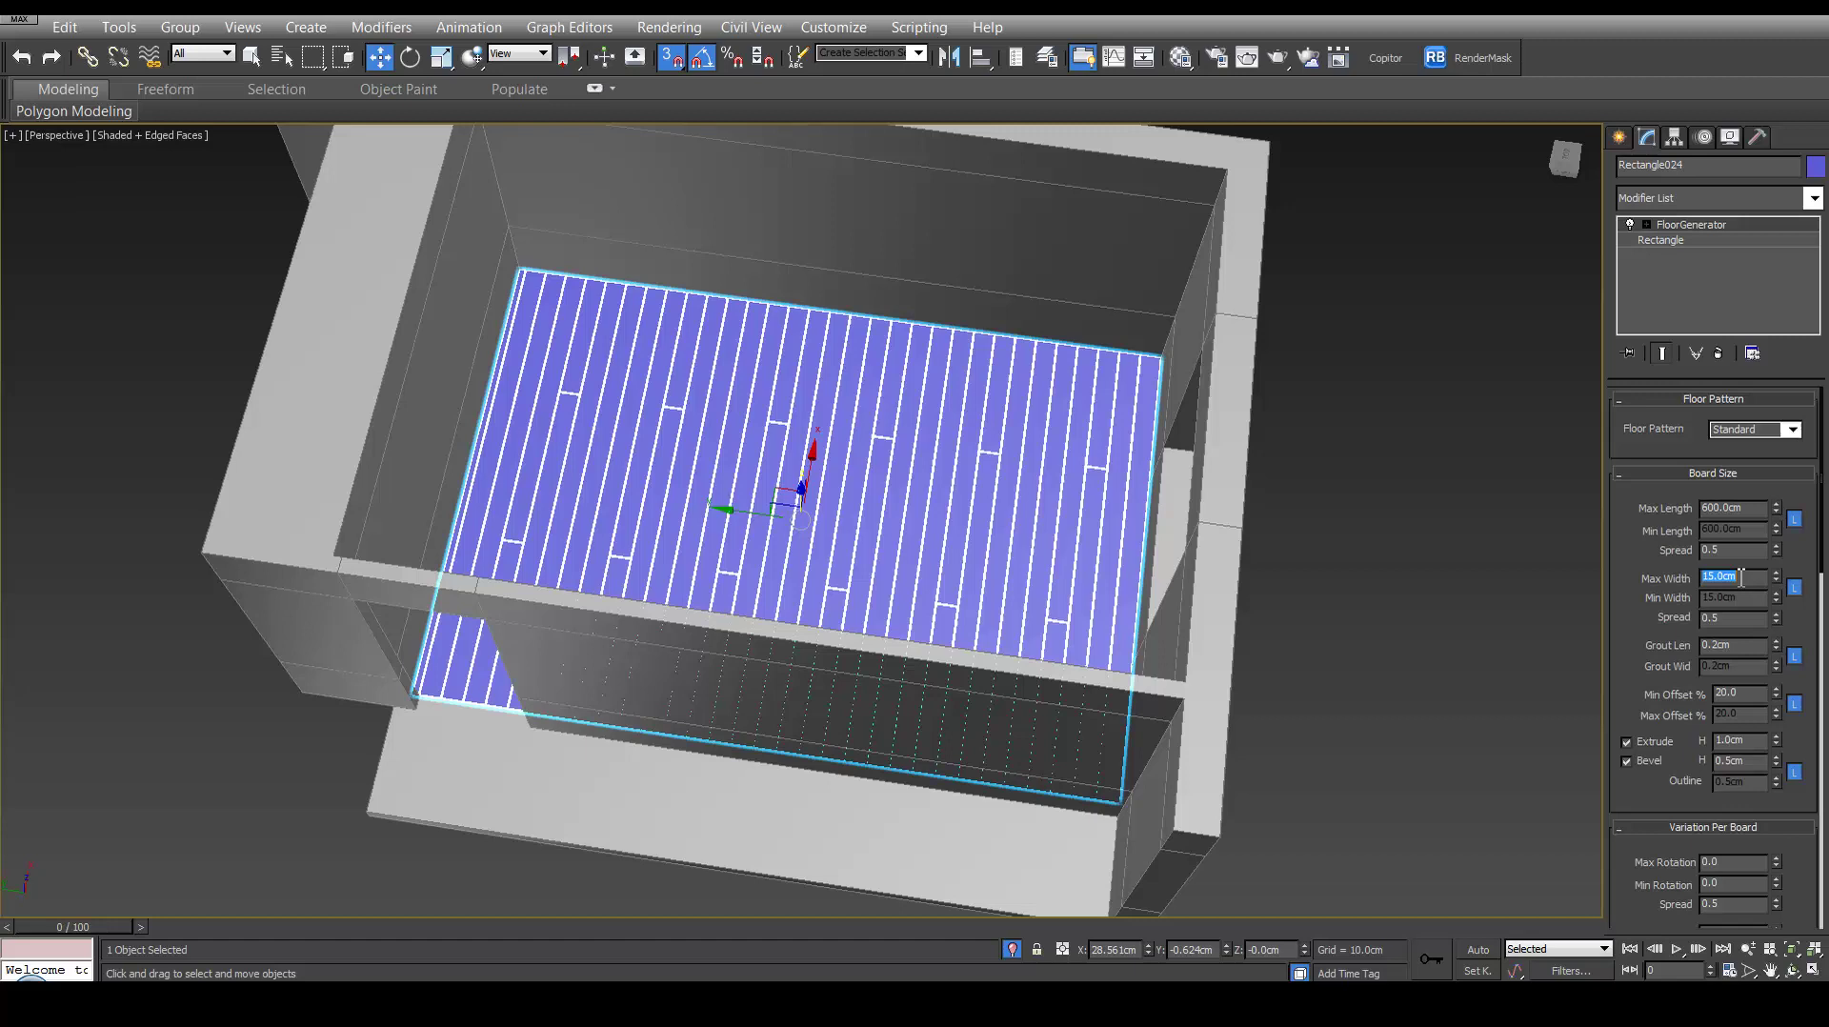
Check the boards through the doorway, then exit isolation to bring back the bedroom furniture.
scroll(941, 482, up, 4)
alt+middle_drag(747, 759, 846, 700)
scroll(1001, 597, down, 6)
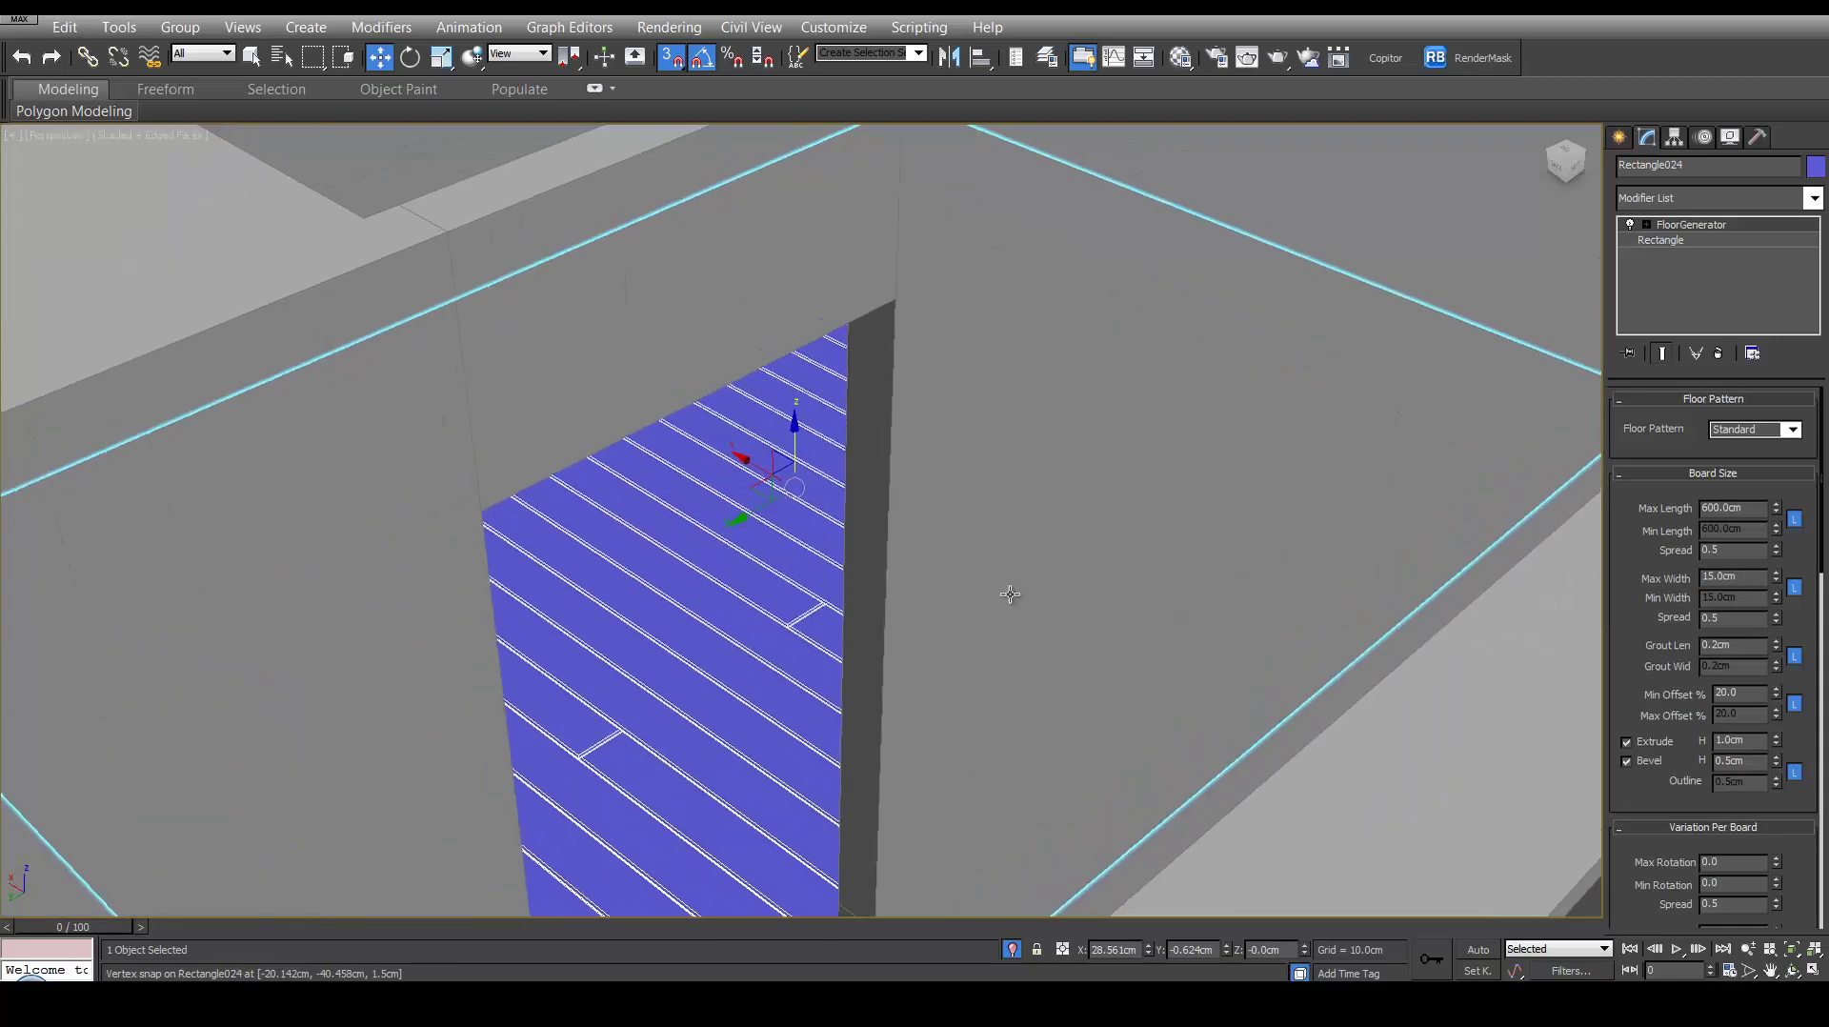
scroll(996, 563, up, 4)
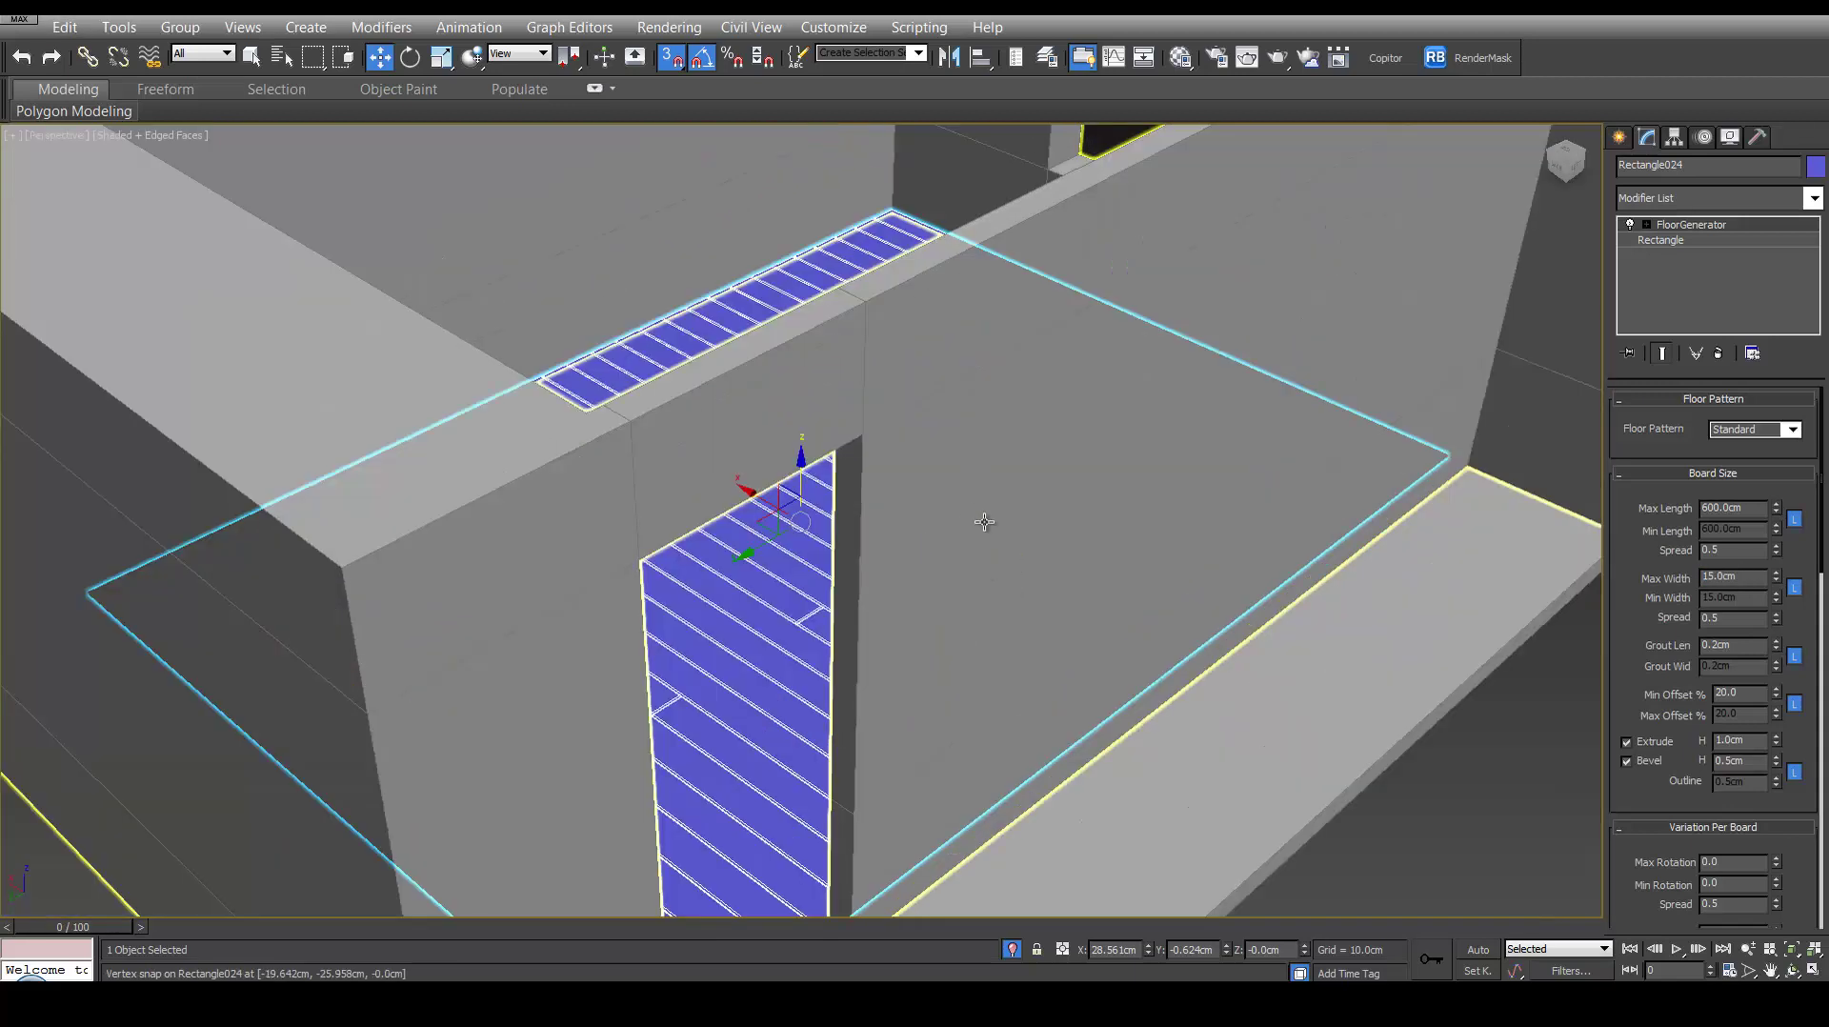
alt+middle_drag(935, 732, 920, 670)
alt+middle_drag(943, 784, 947, 848)
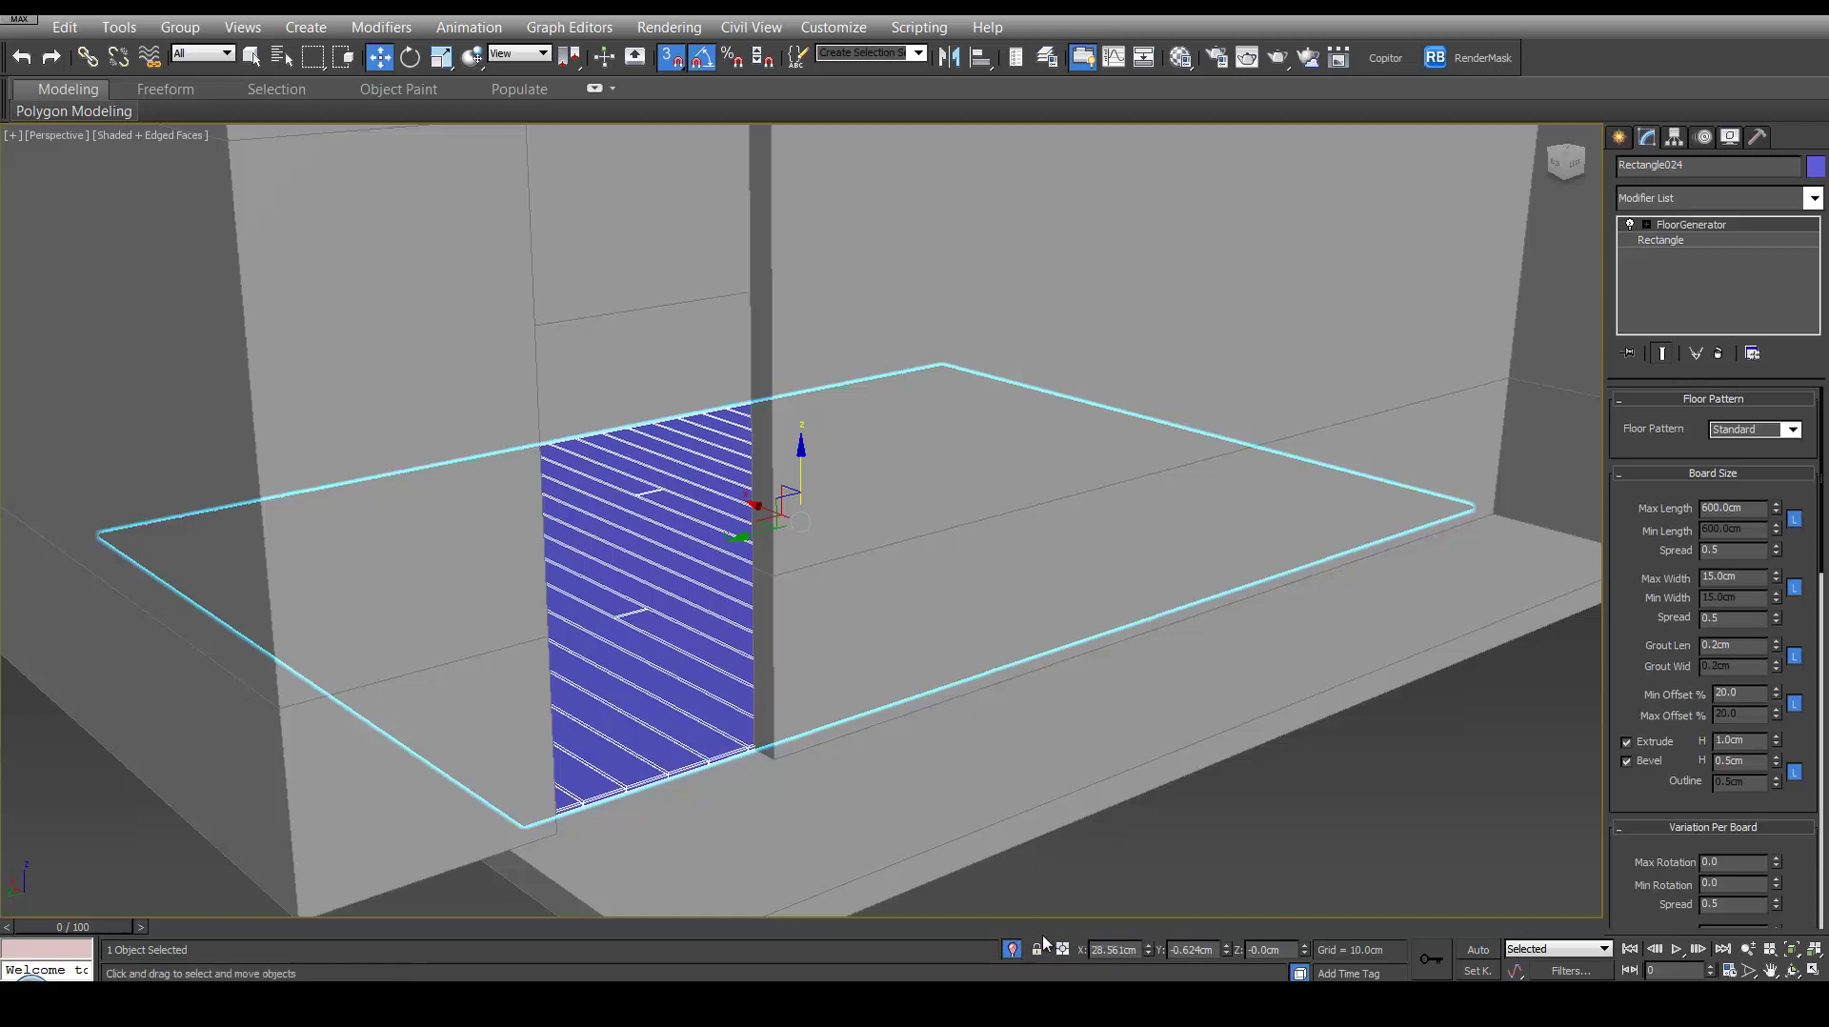
click(1011, 949)
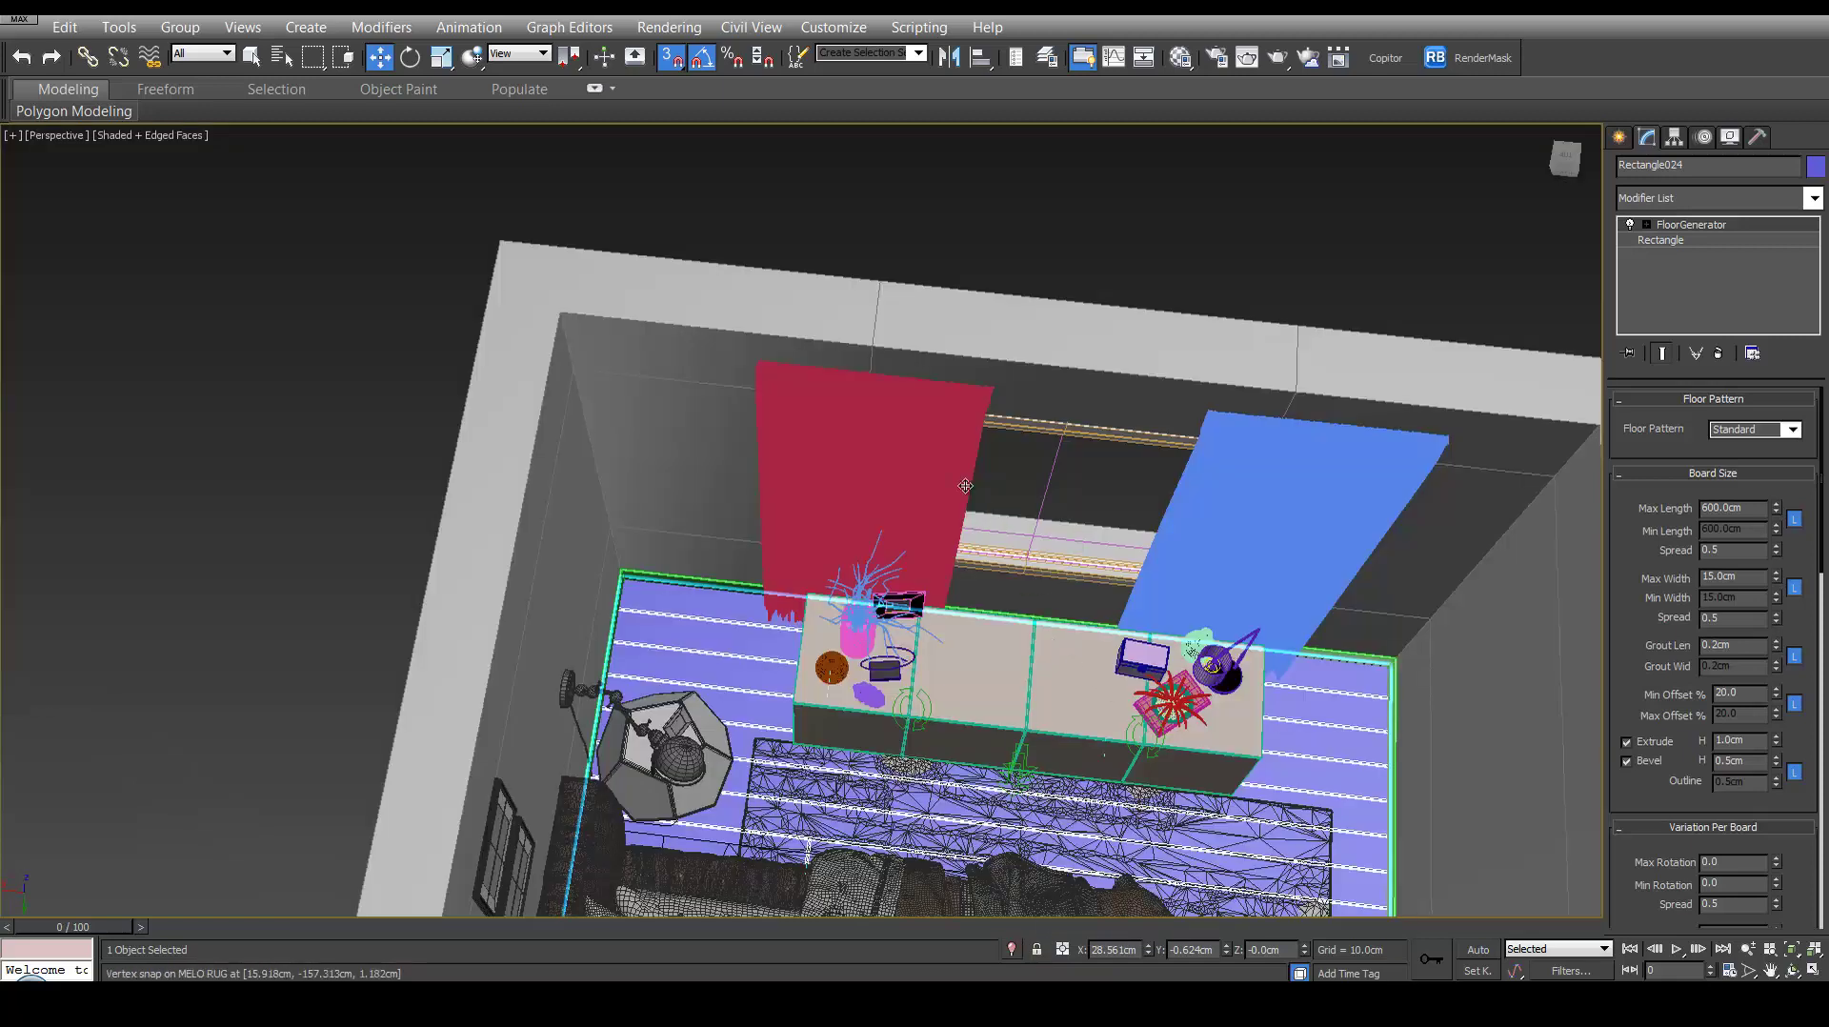
In the left view, select the furniture and decor without the walls, curtains and window, and turn off snapping.
scroll(965, 486, down, 2)
key(l)
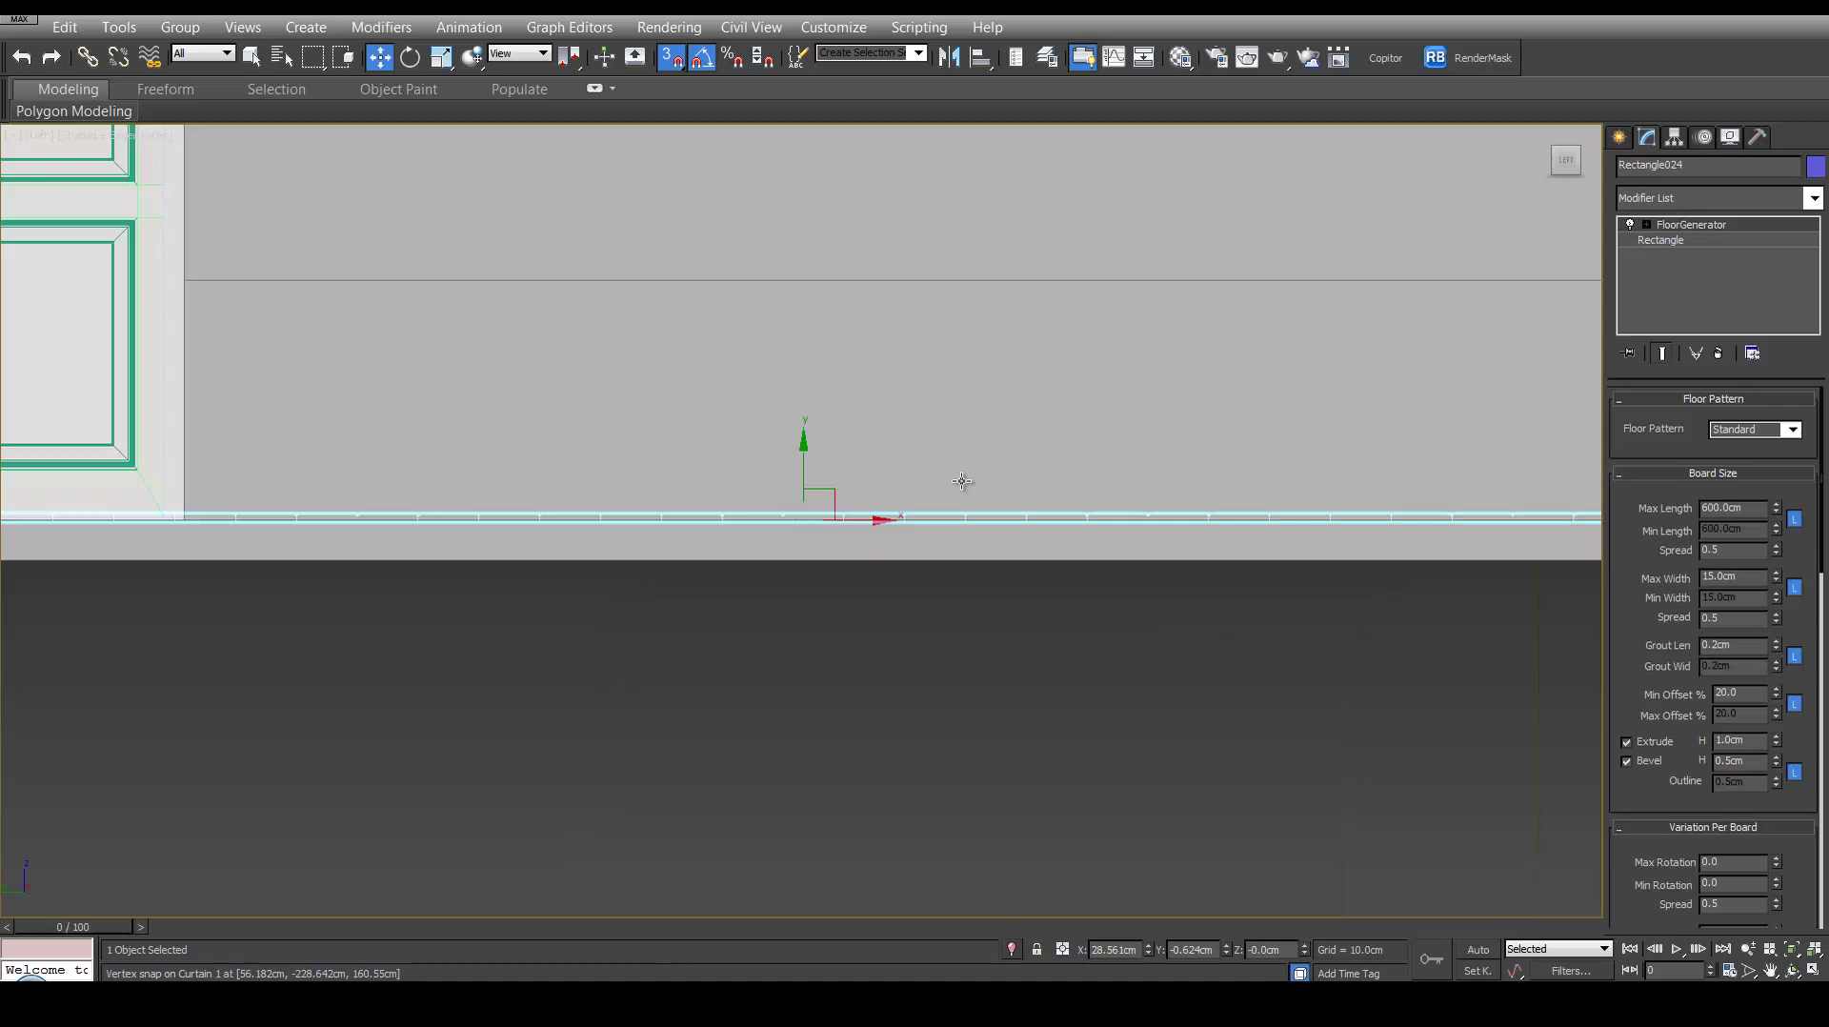
scroll(961, 481, down, 5)
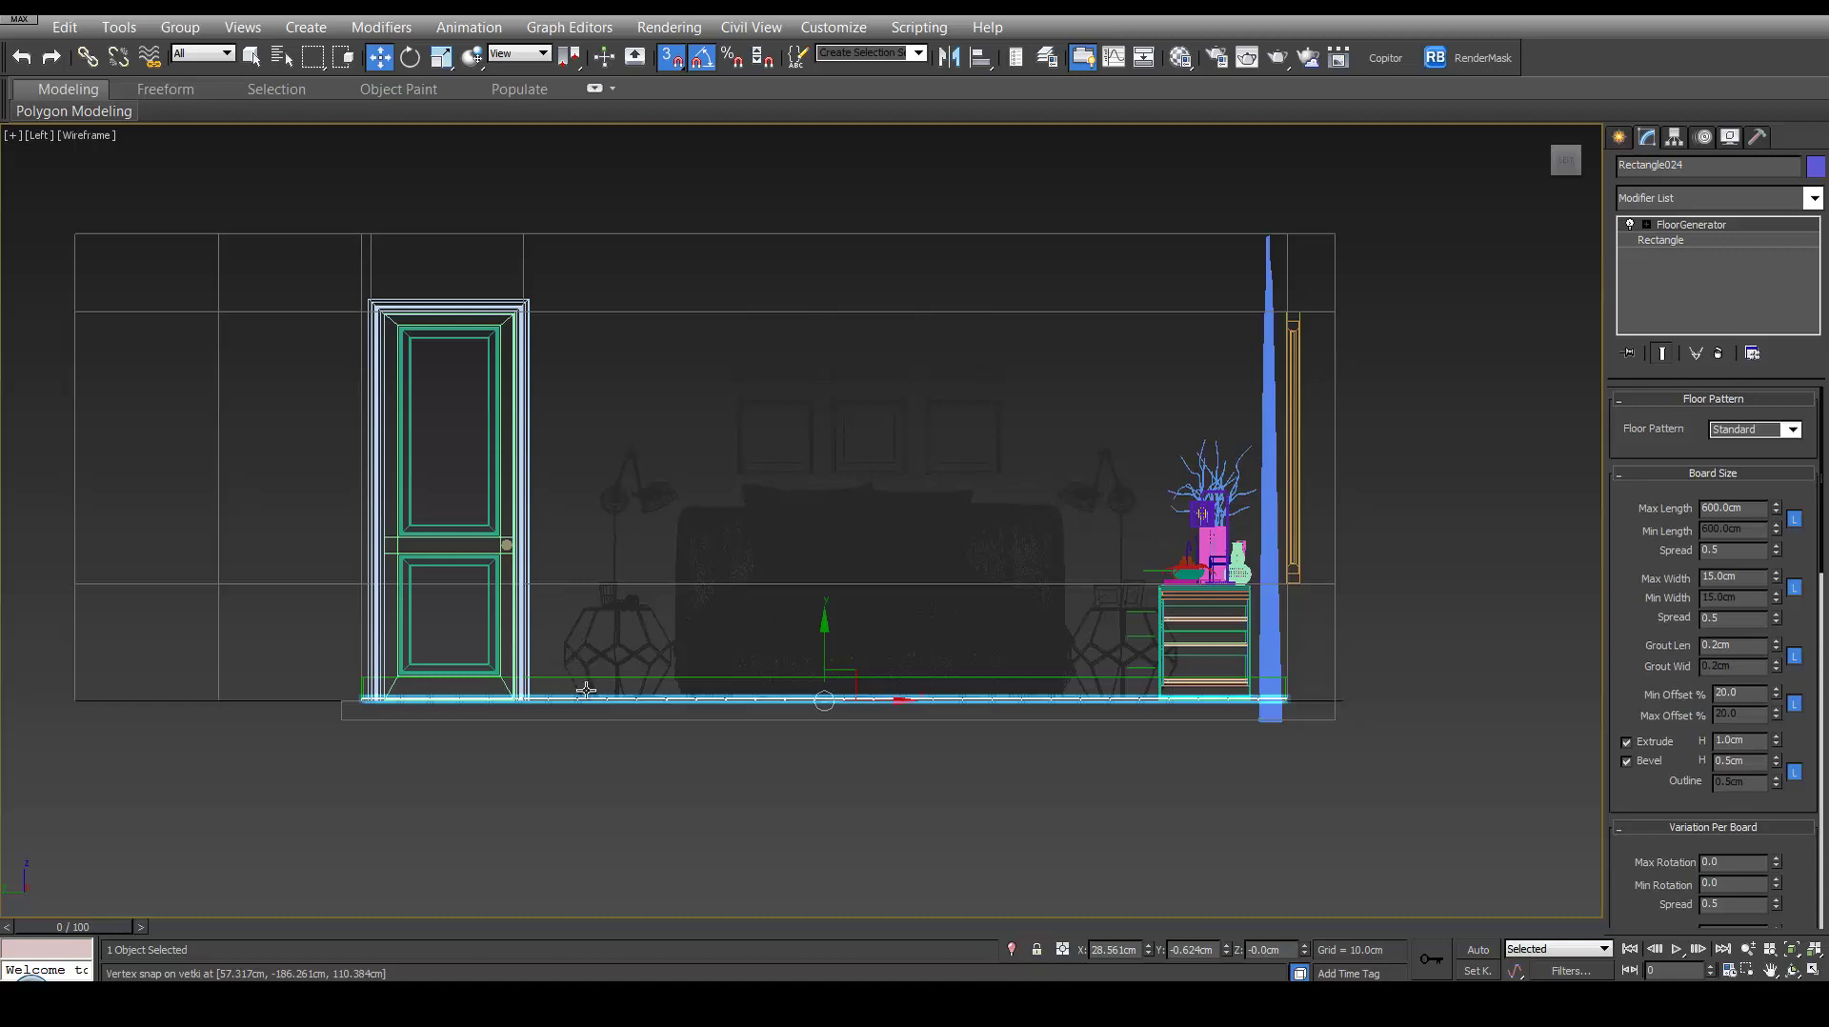
drag(586, 689, 1318, 468)
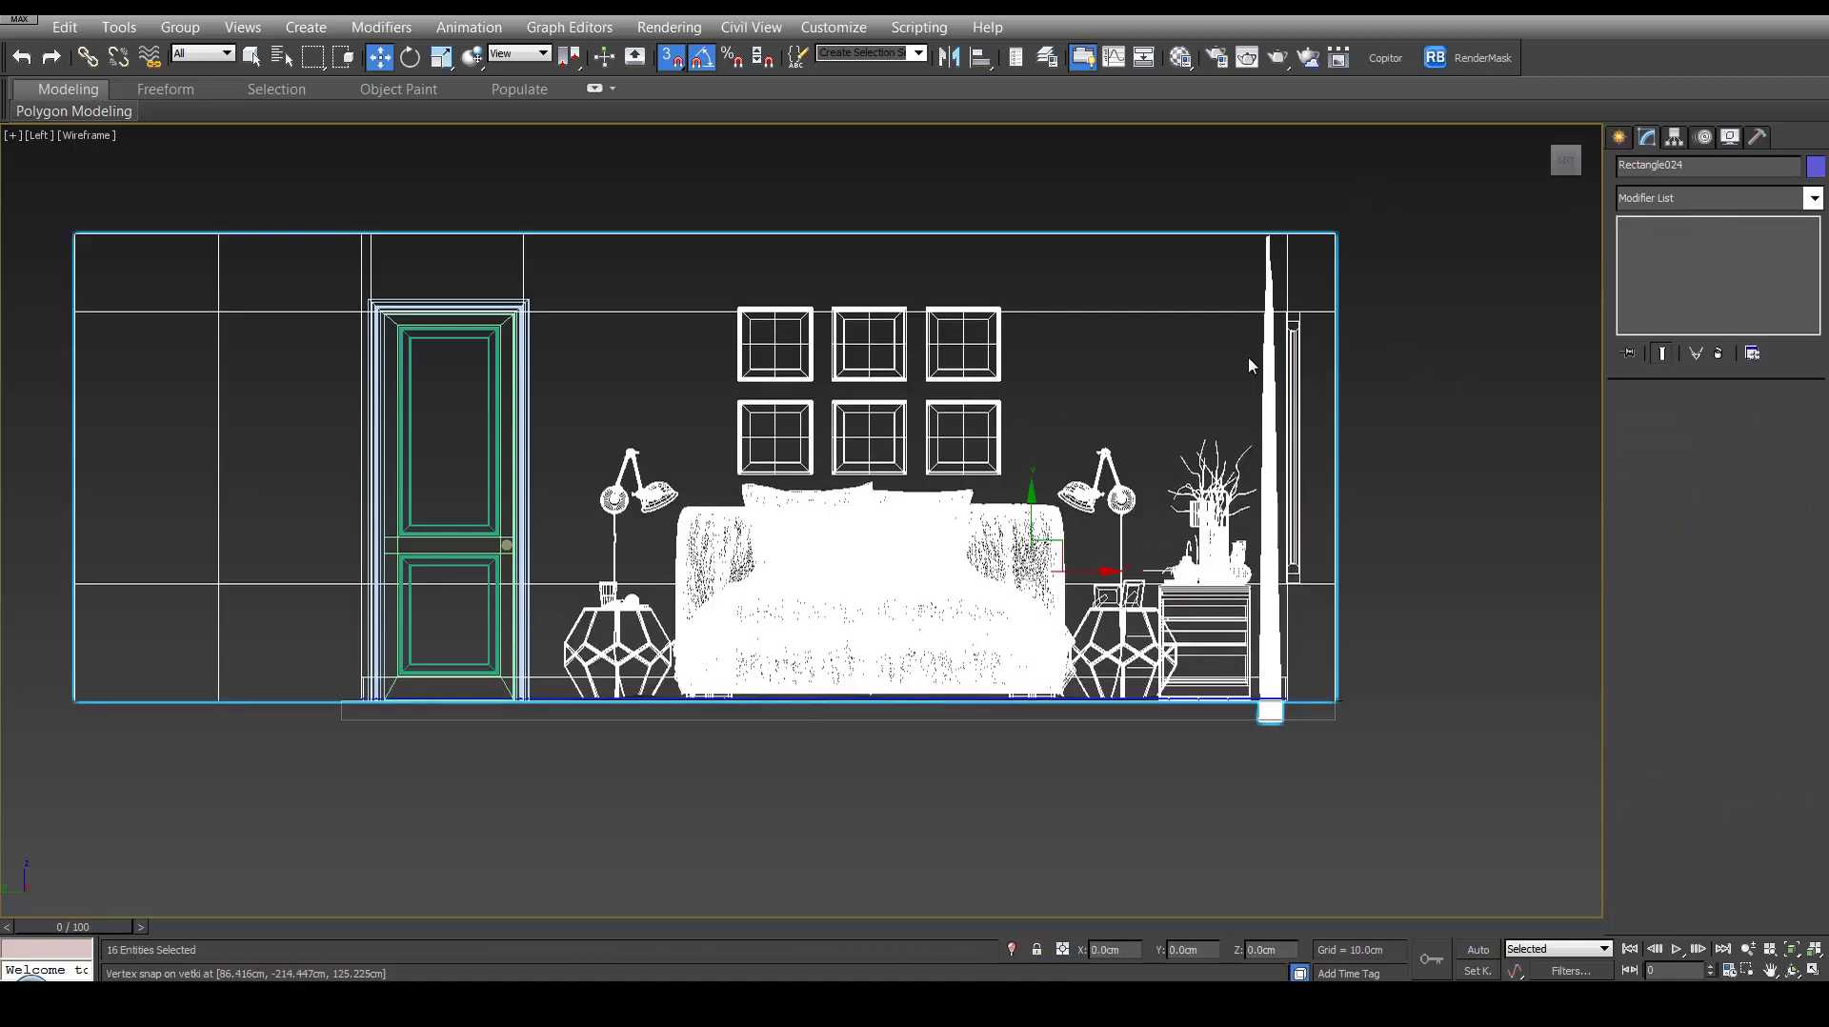
alt+drag(1213, 366, 1353, 374)
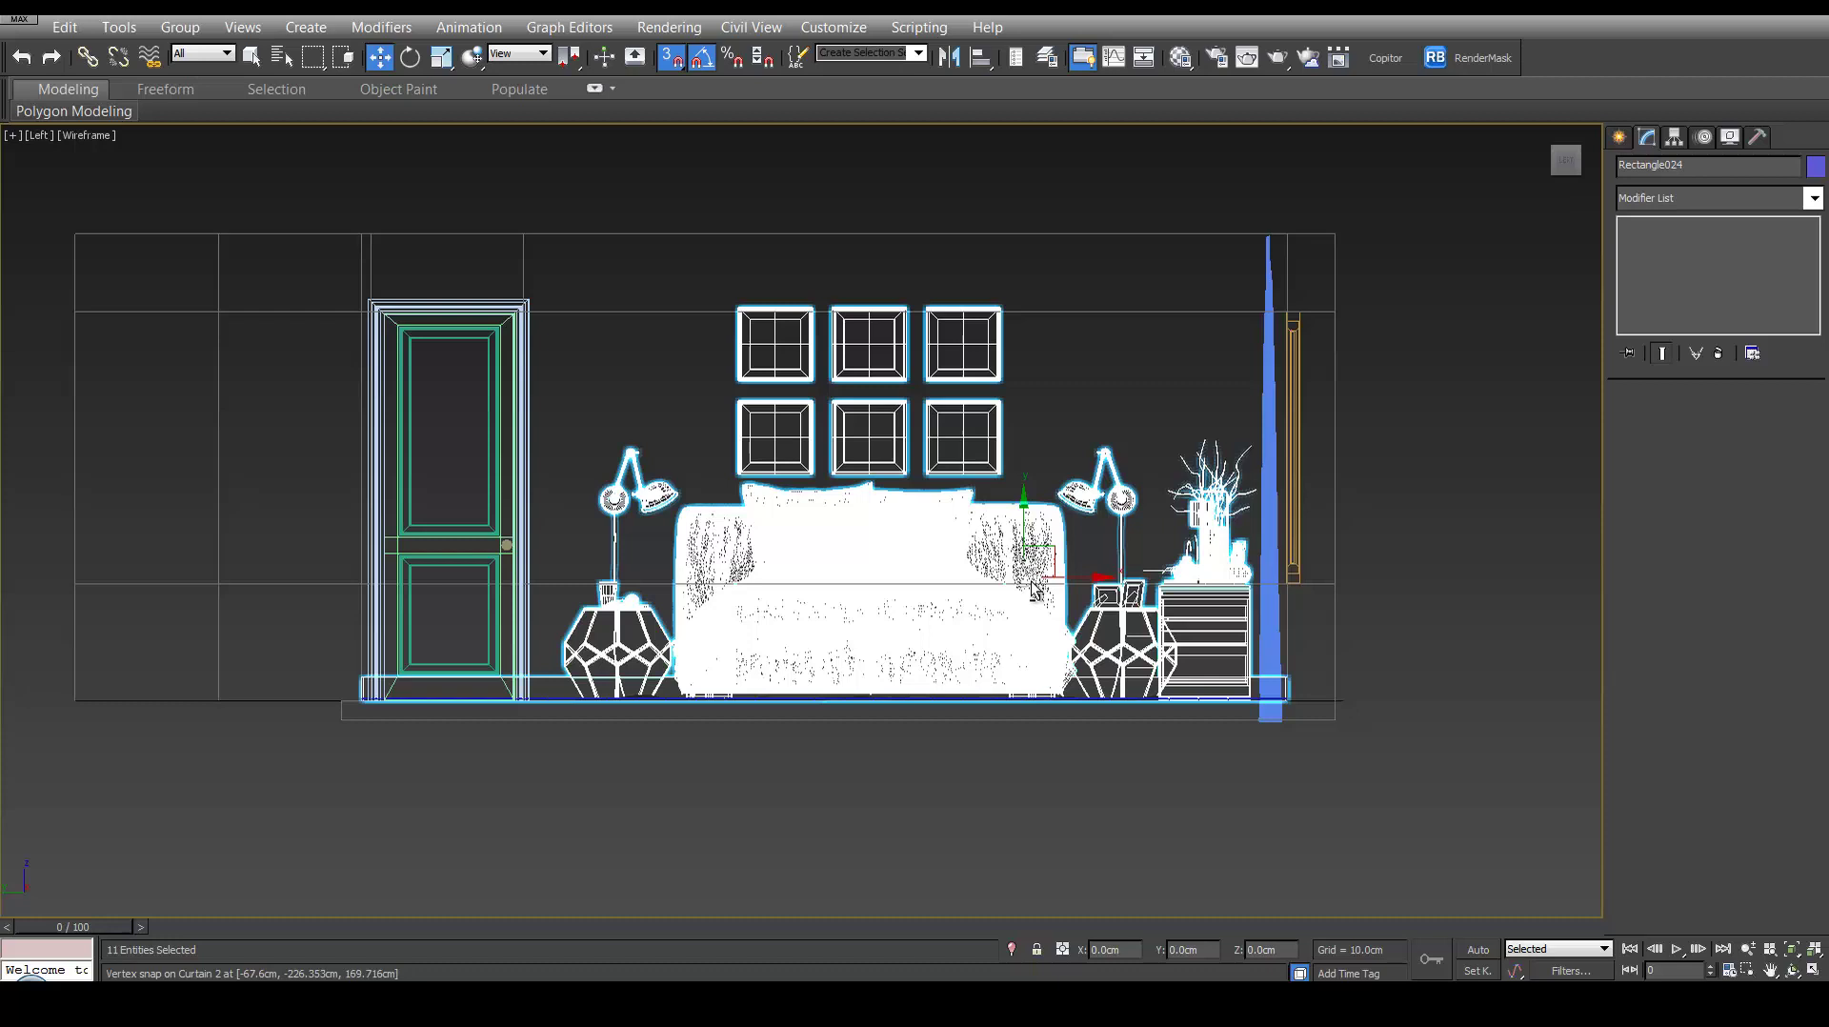
key(s)
scroll(1031, 706, up, 5)
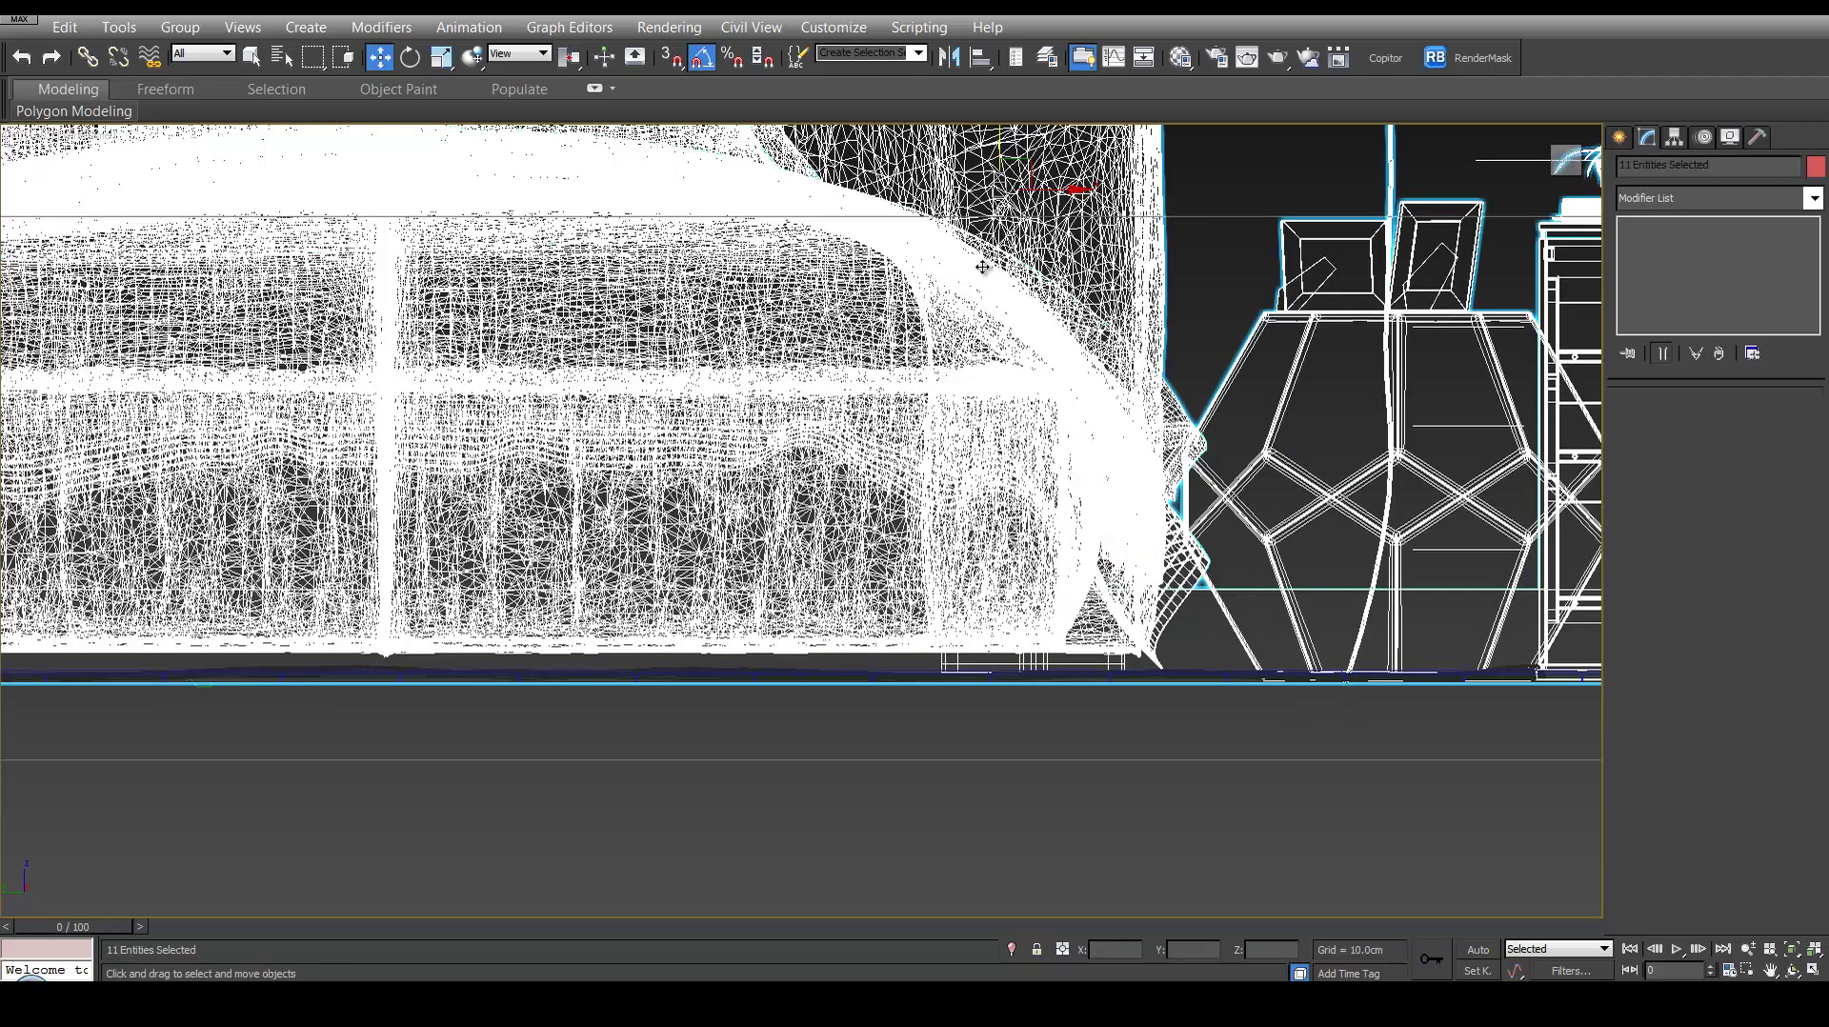
middle_drag(1002, 133, 1010, 97)
drag(1010, 97, 1015, 84)
key(ctrl+z)
ctrl+click(892, 673)
scroll(883, 701, up, 3)
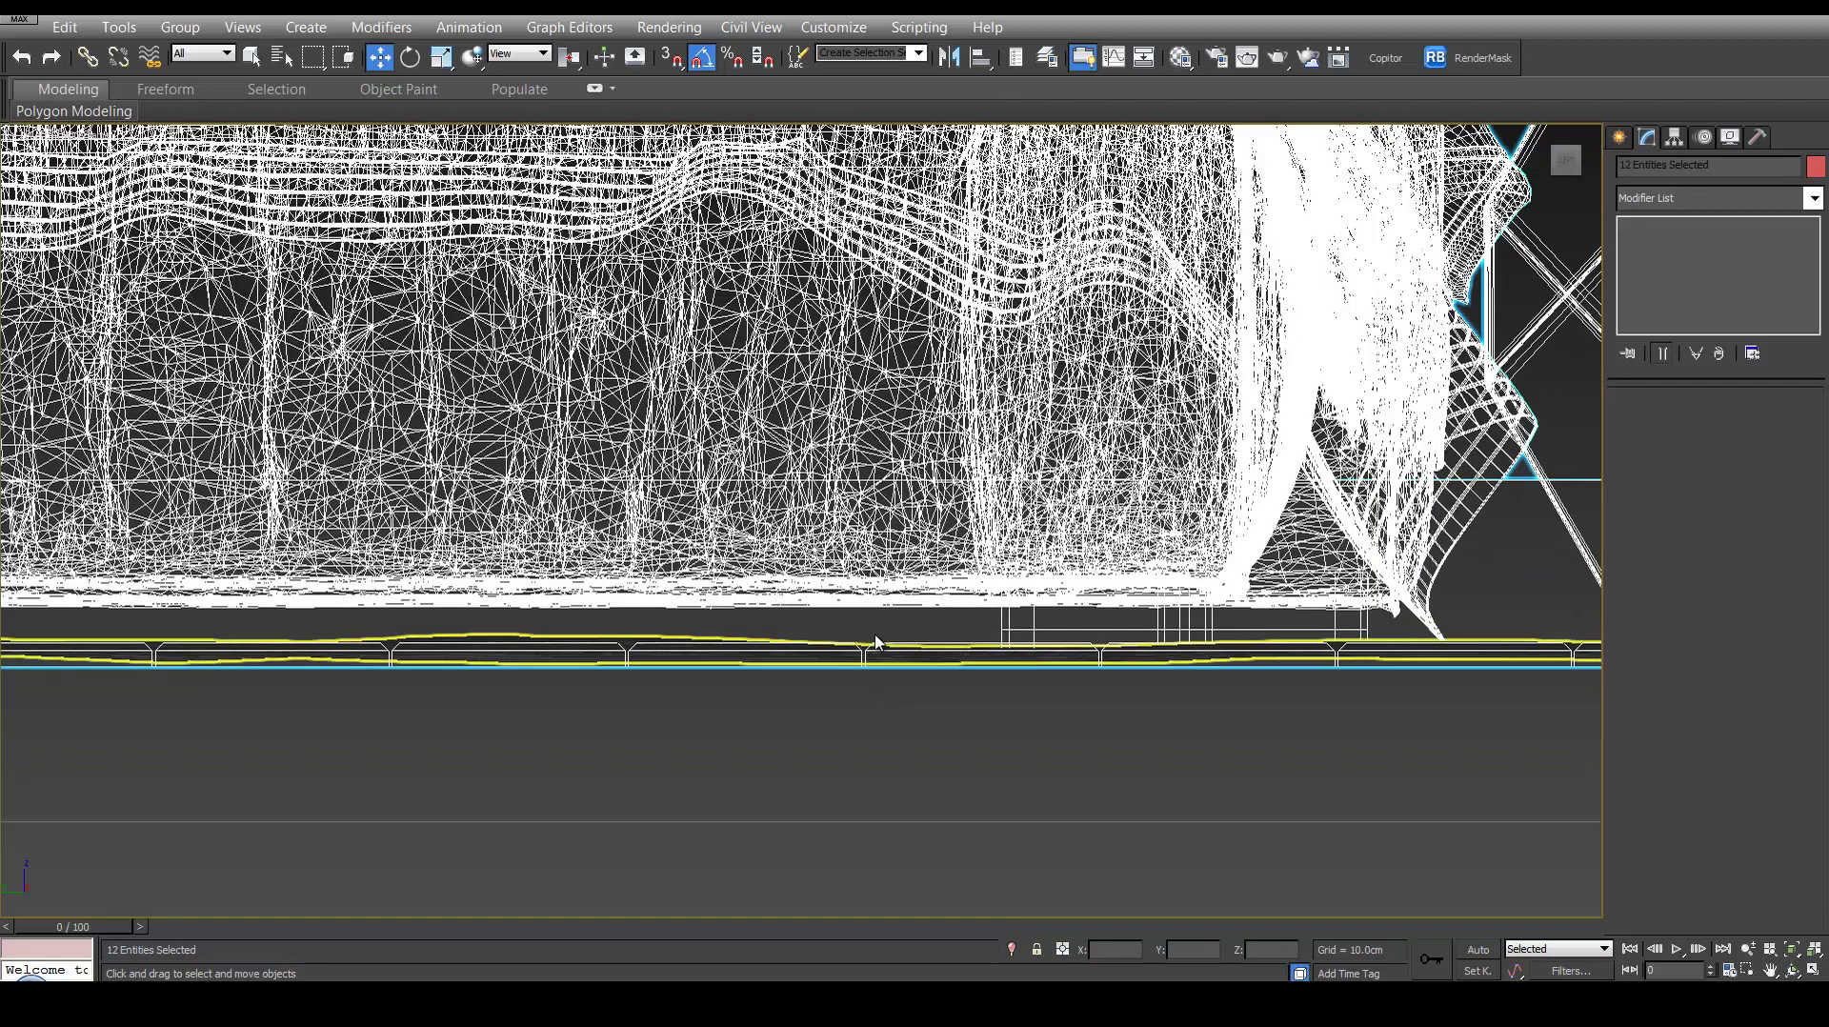
alt+click(877, 643)
scroll(886, 653, up, 4)
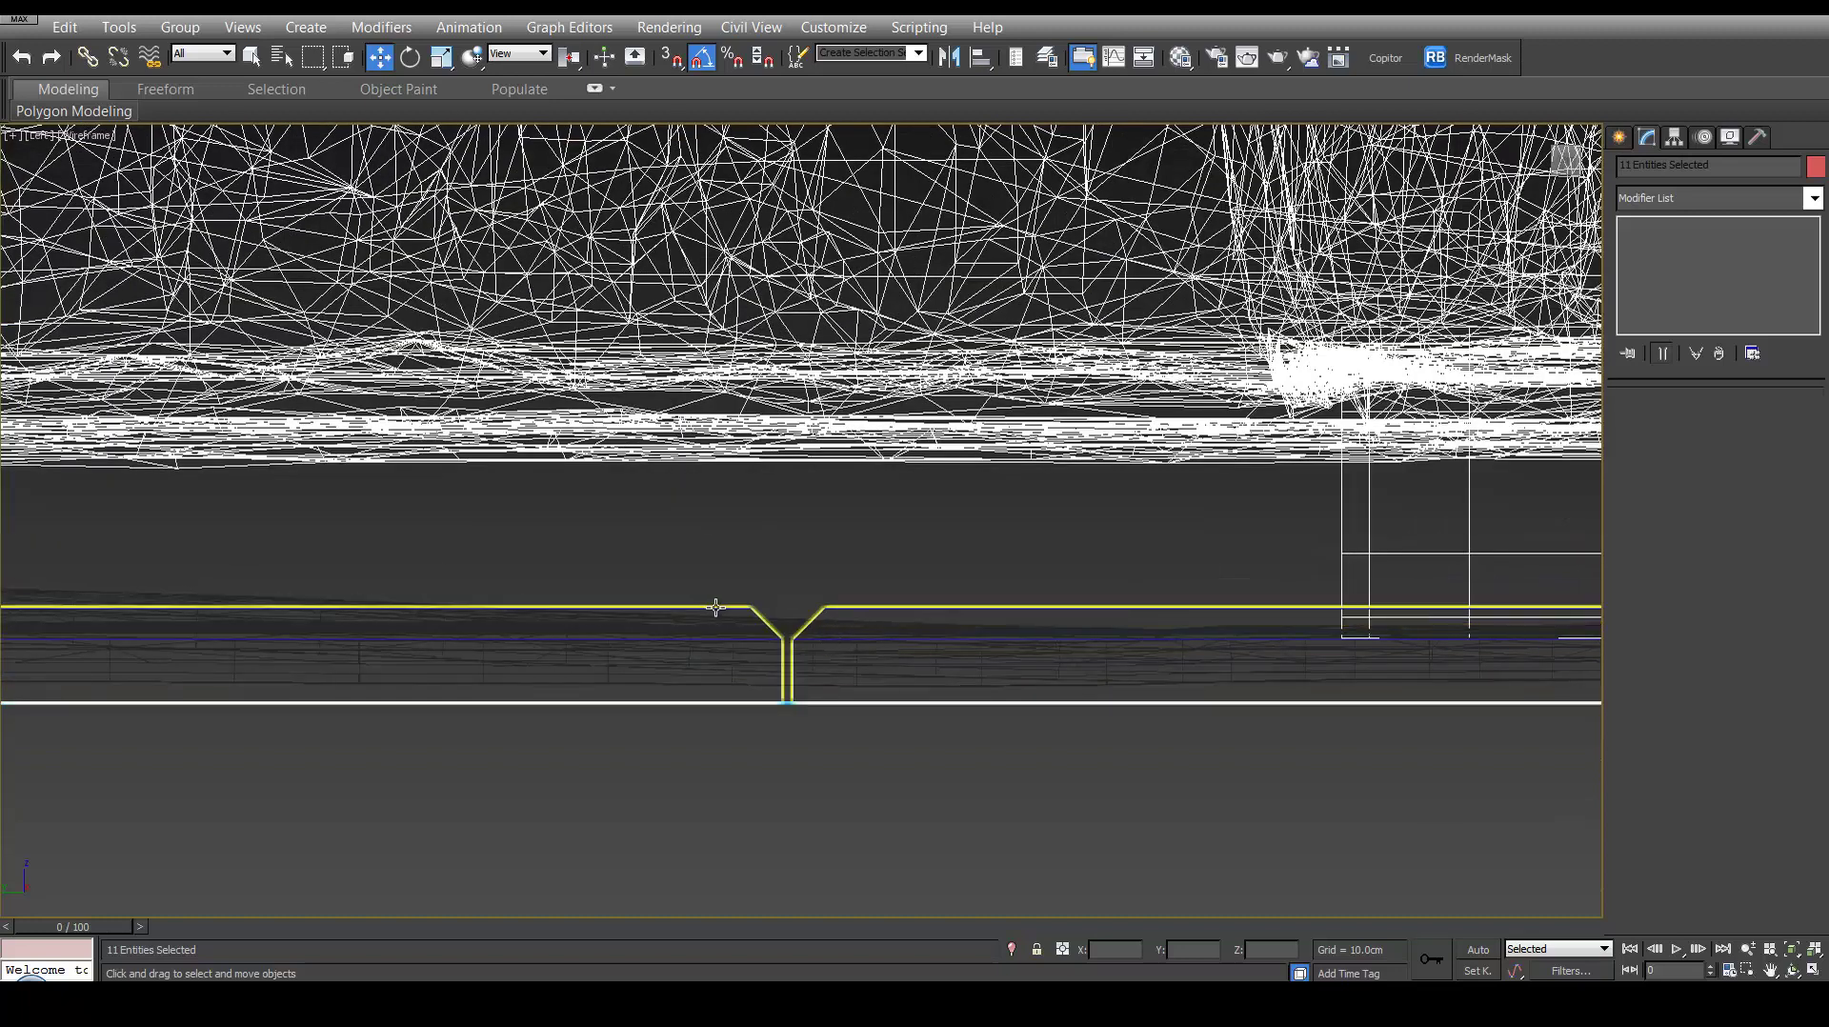
click(717, 672)
key(alt+q)
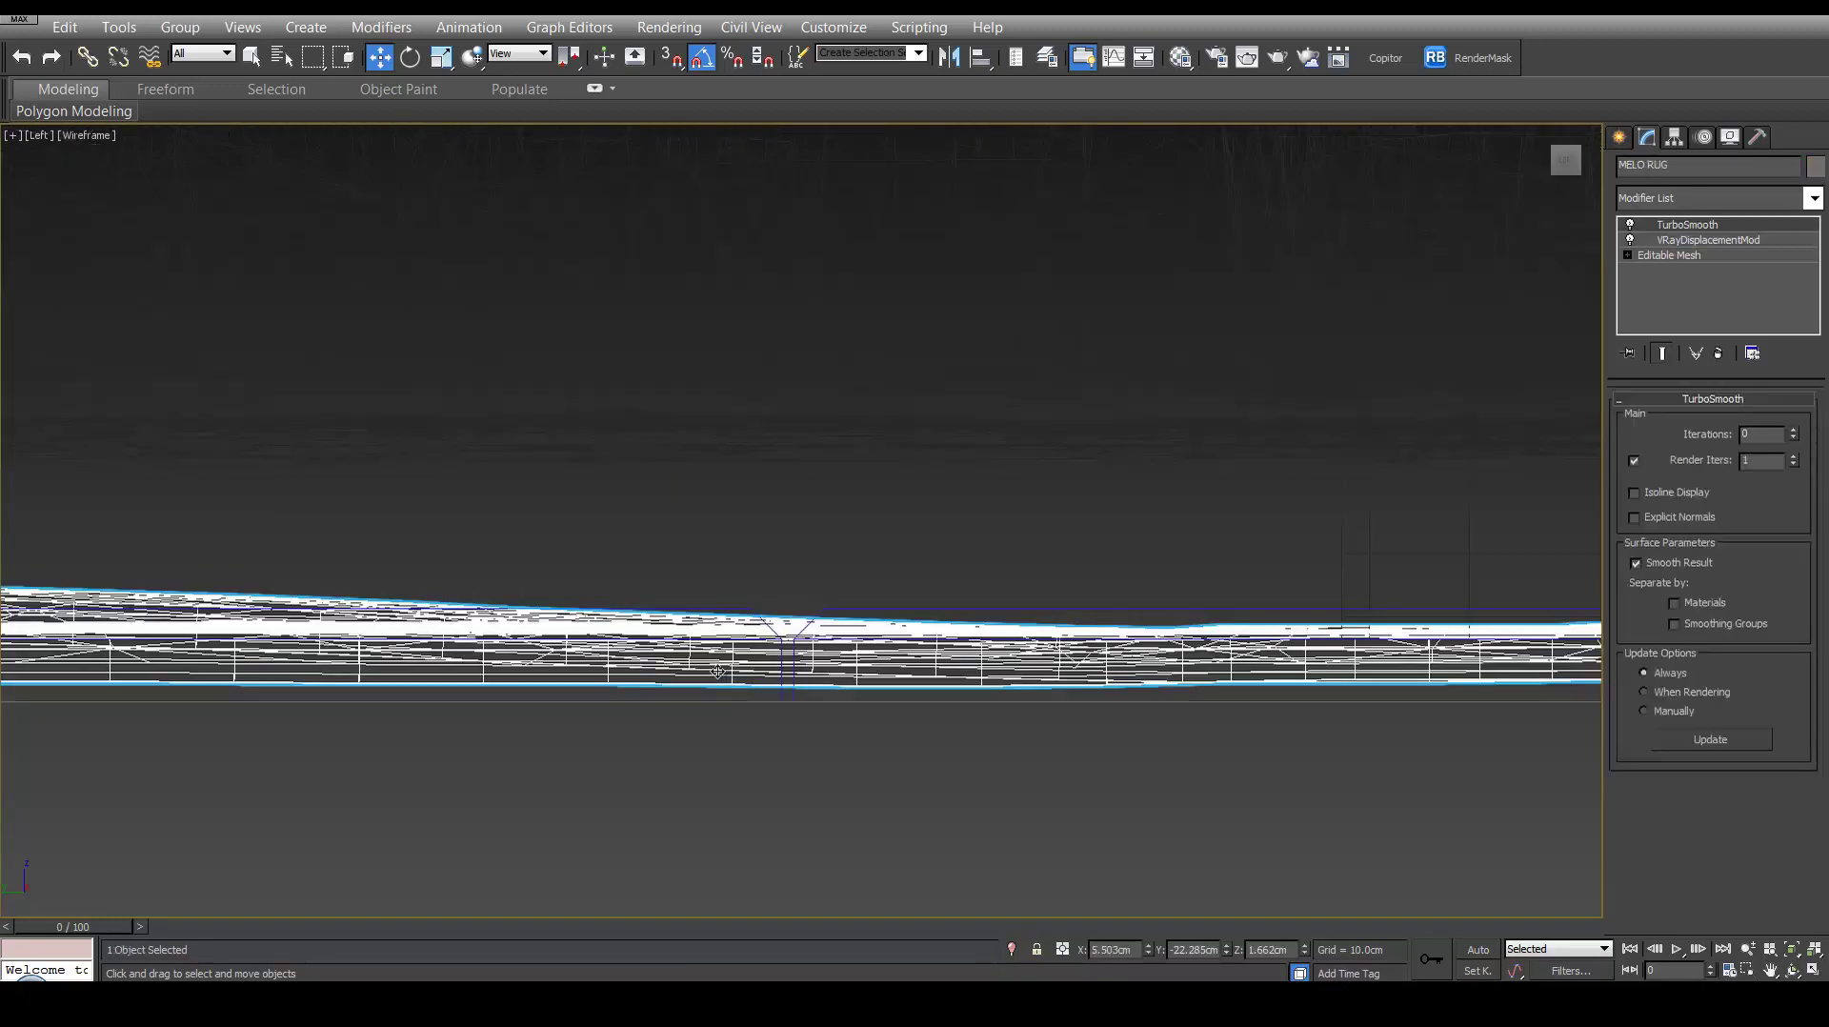
Select the rug together with the bed, side tables, lamps, frames and dresser, excluding the walls, curtains, window and floor.
scroll(719, 670, down, 6)
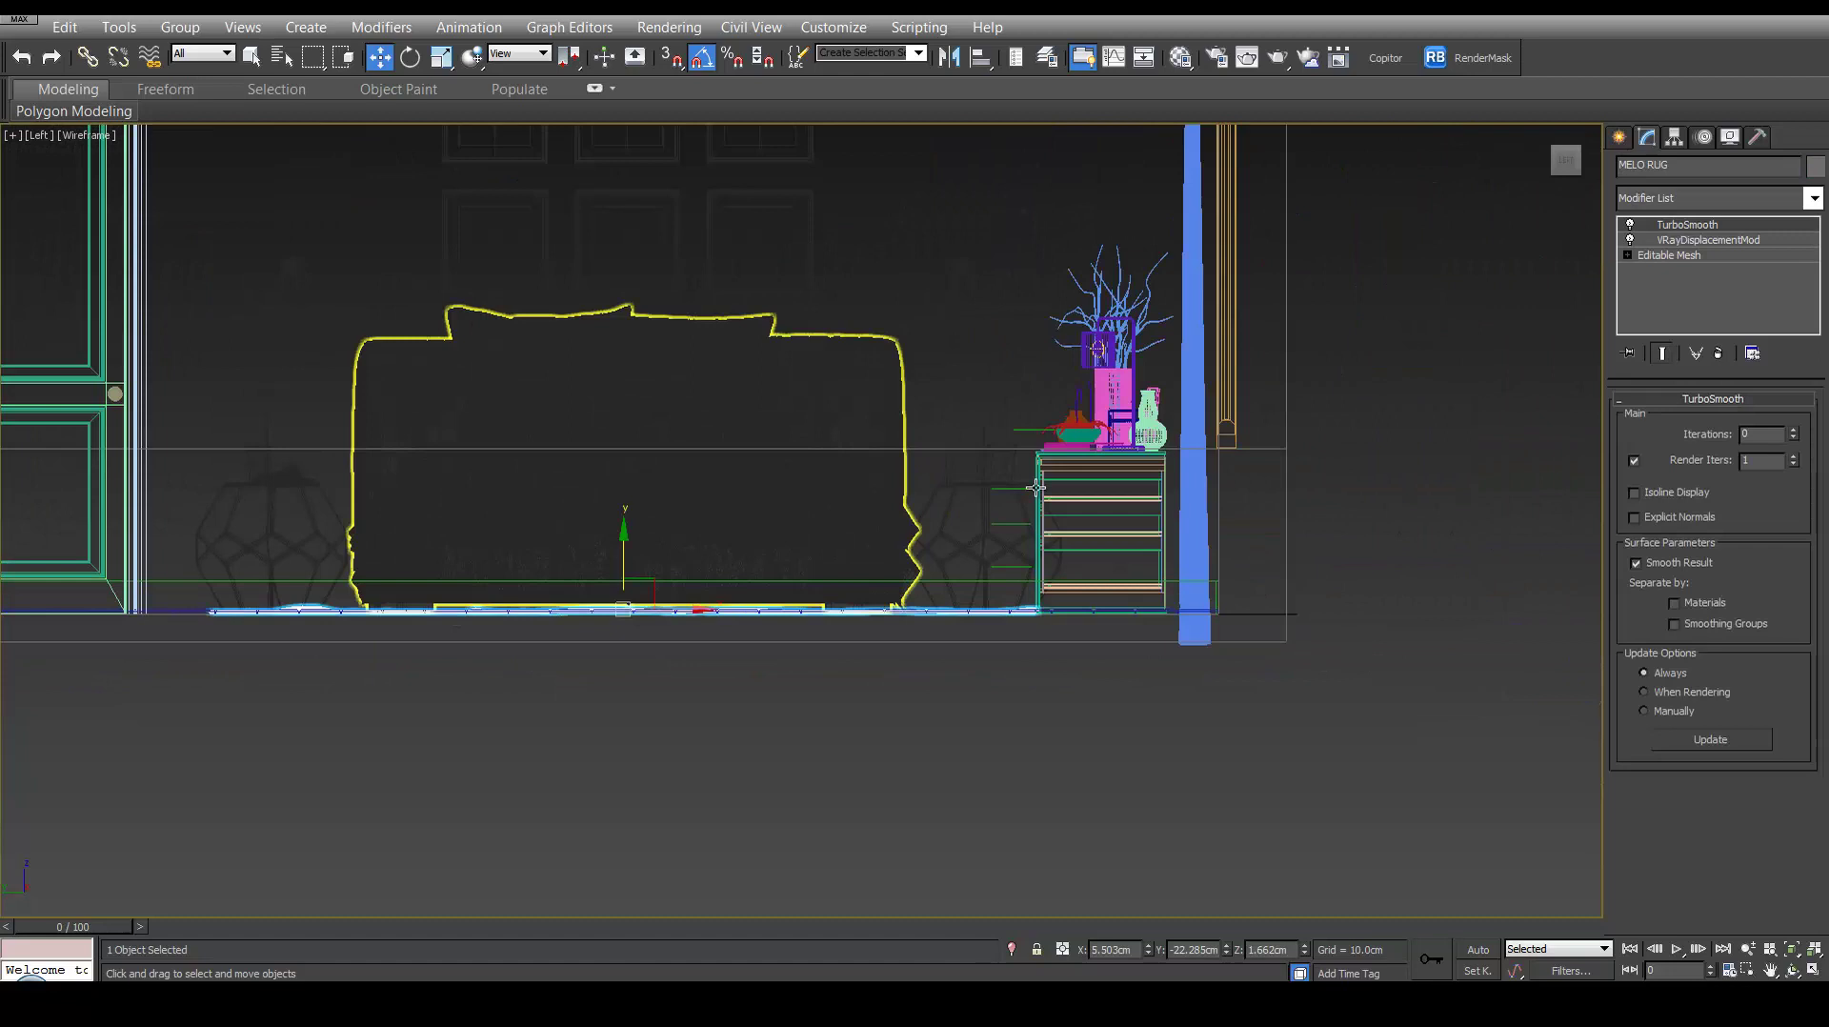
drag(826, 480, 827, 482)
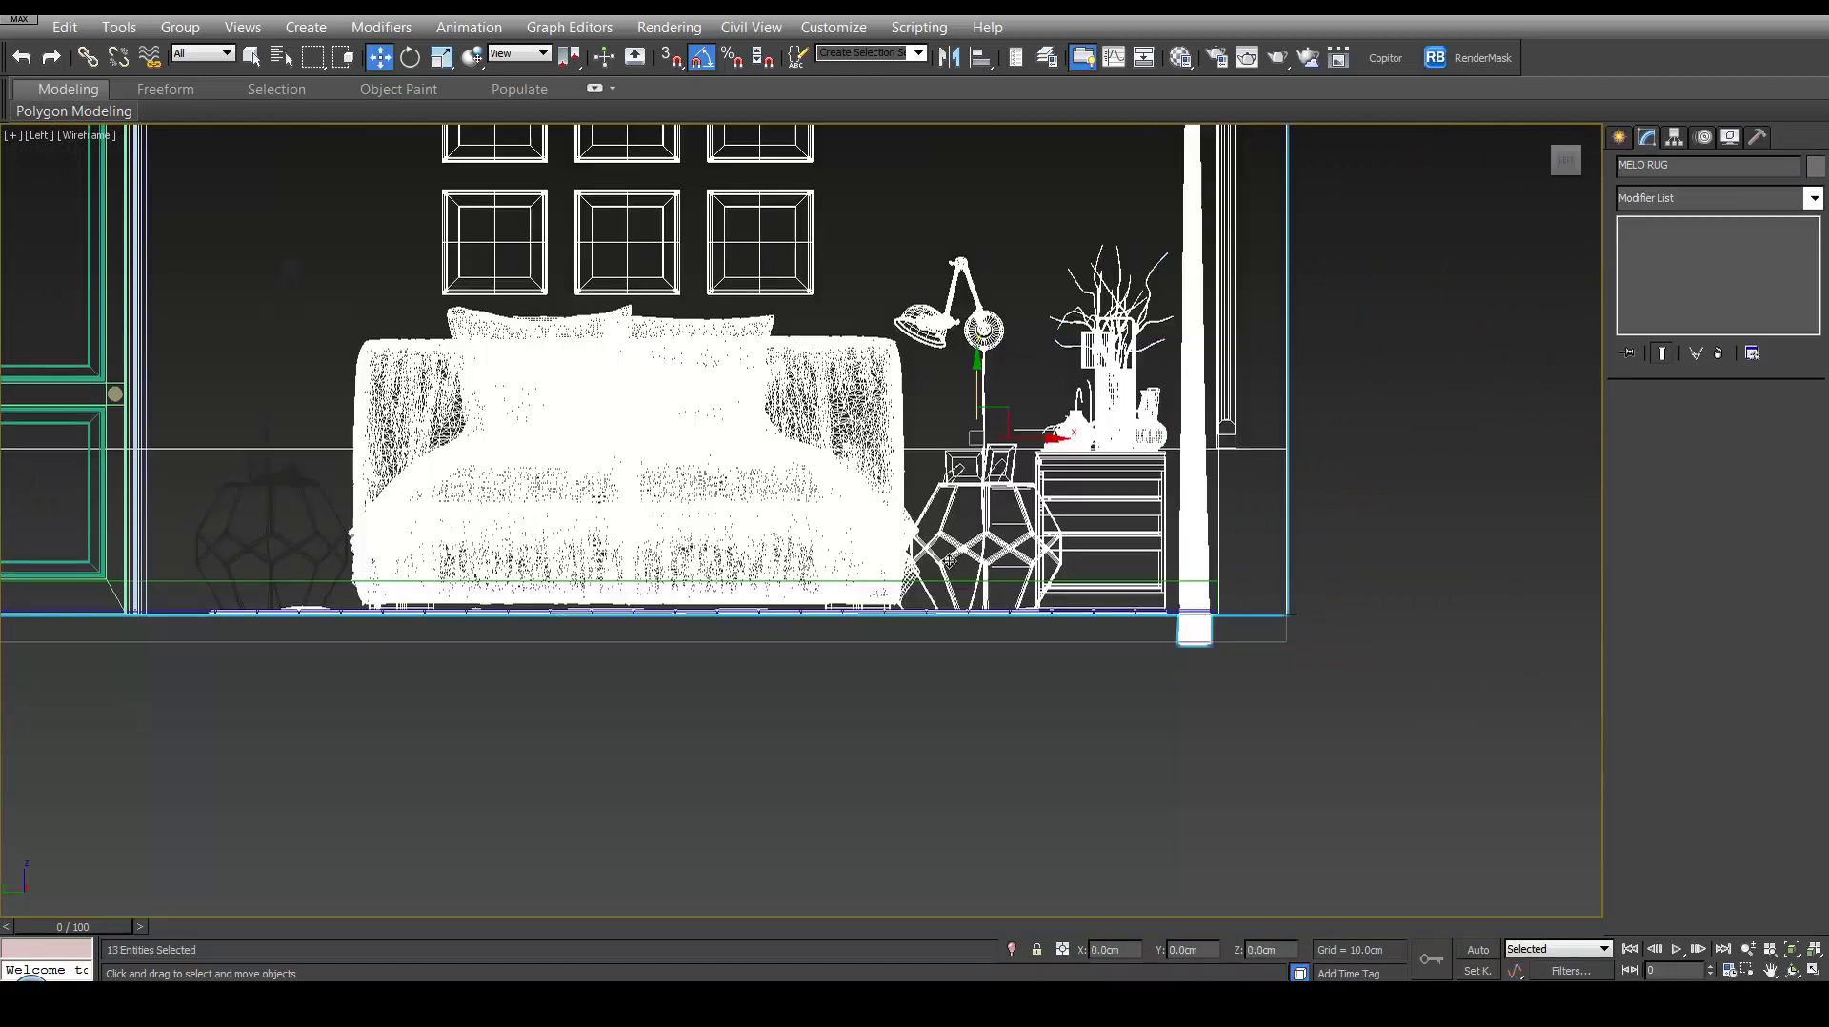
alt+drag(1138, 196, 1137, 196)
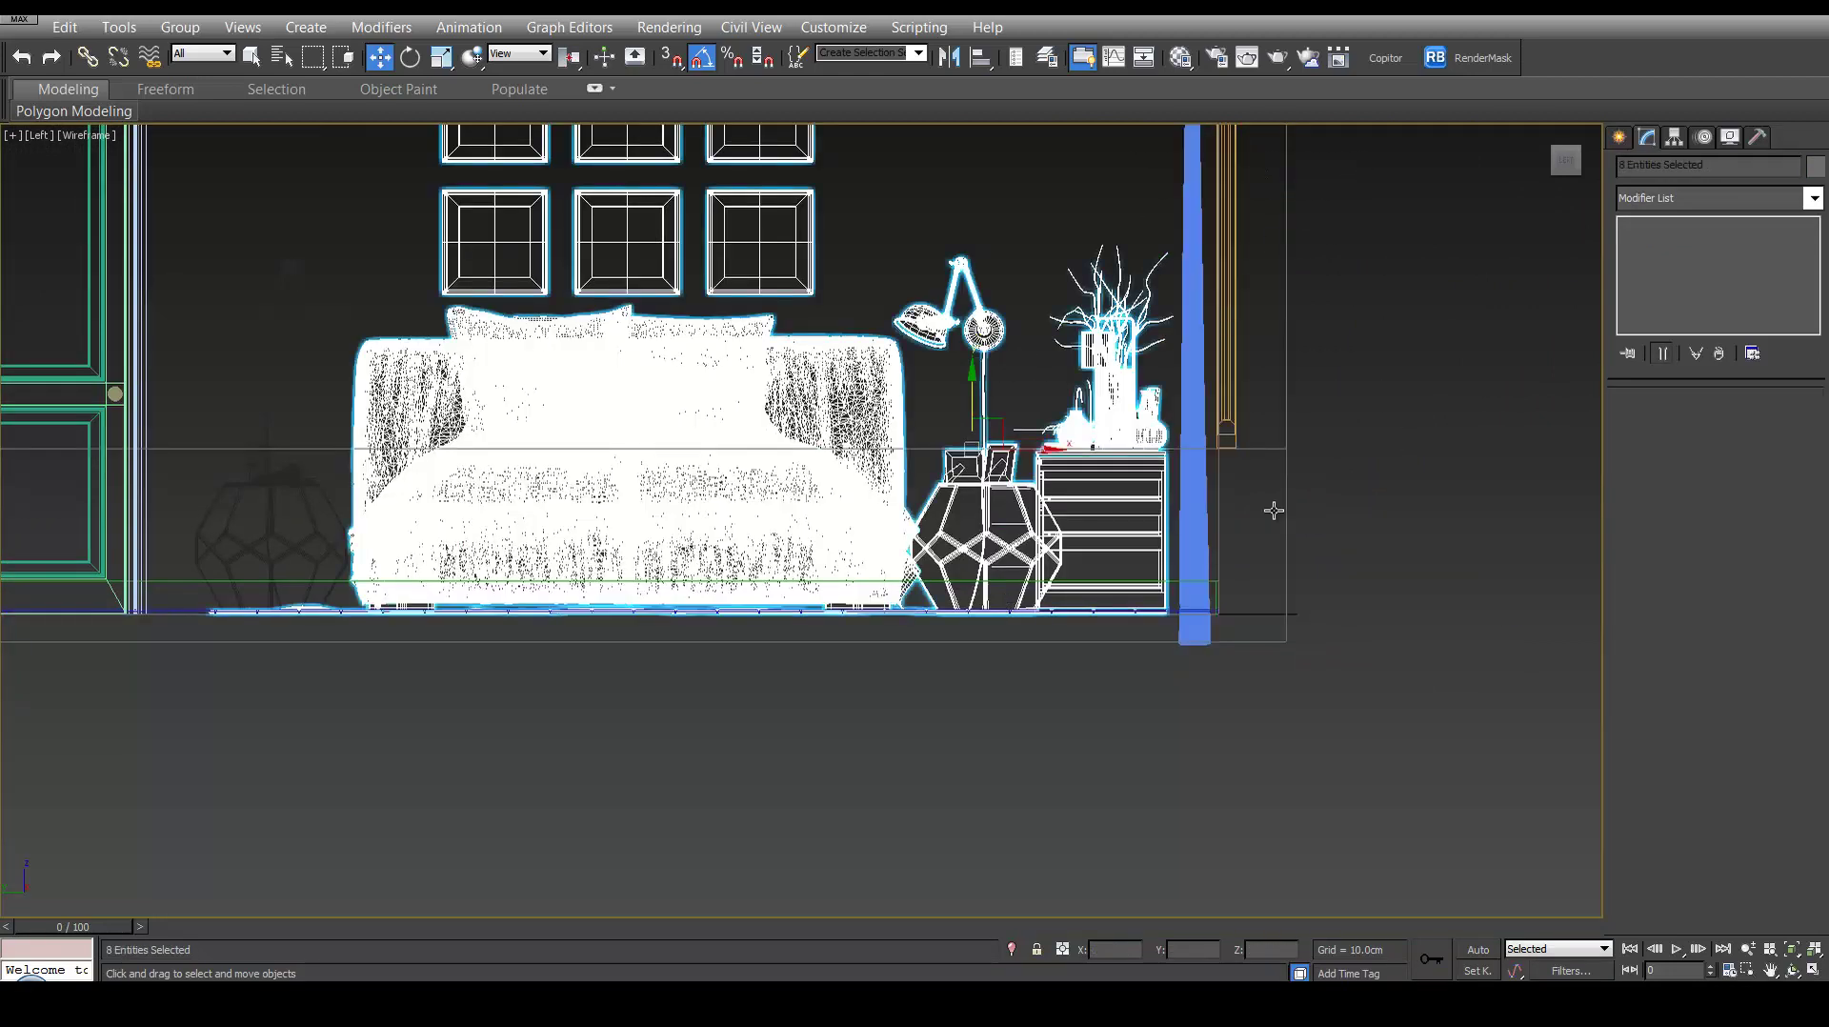
ctrl+drag(360, 538, 350, 543)
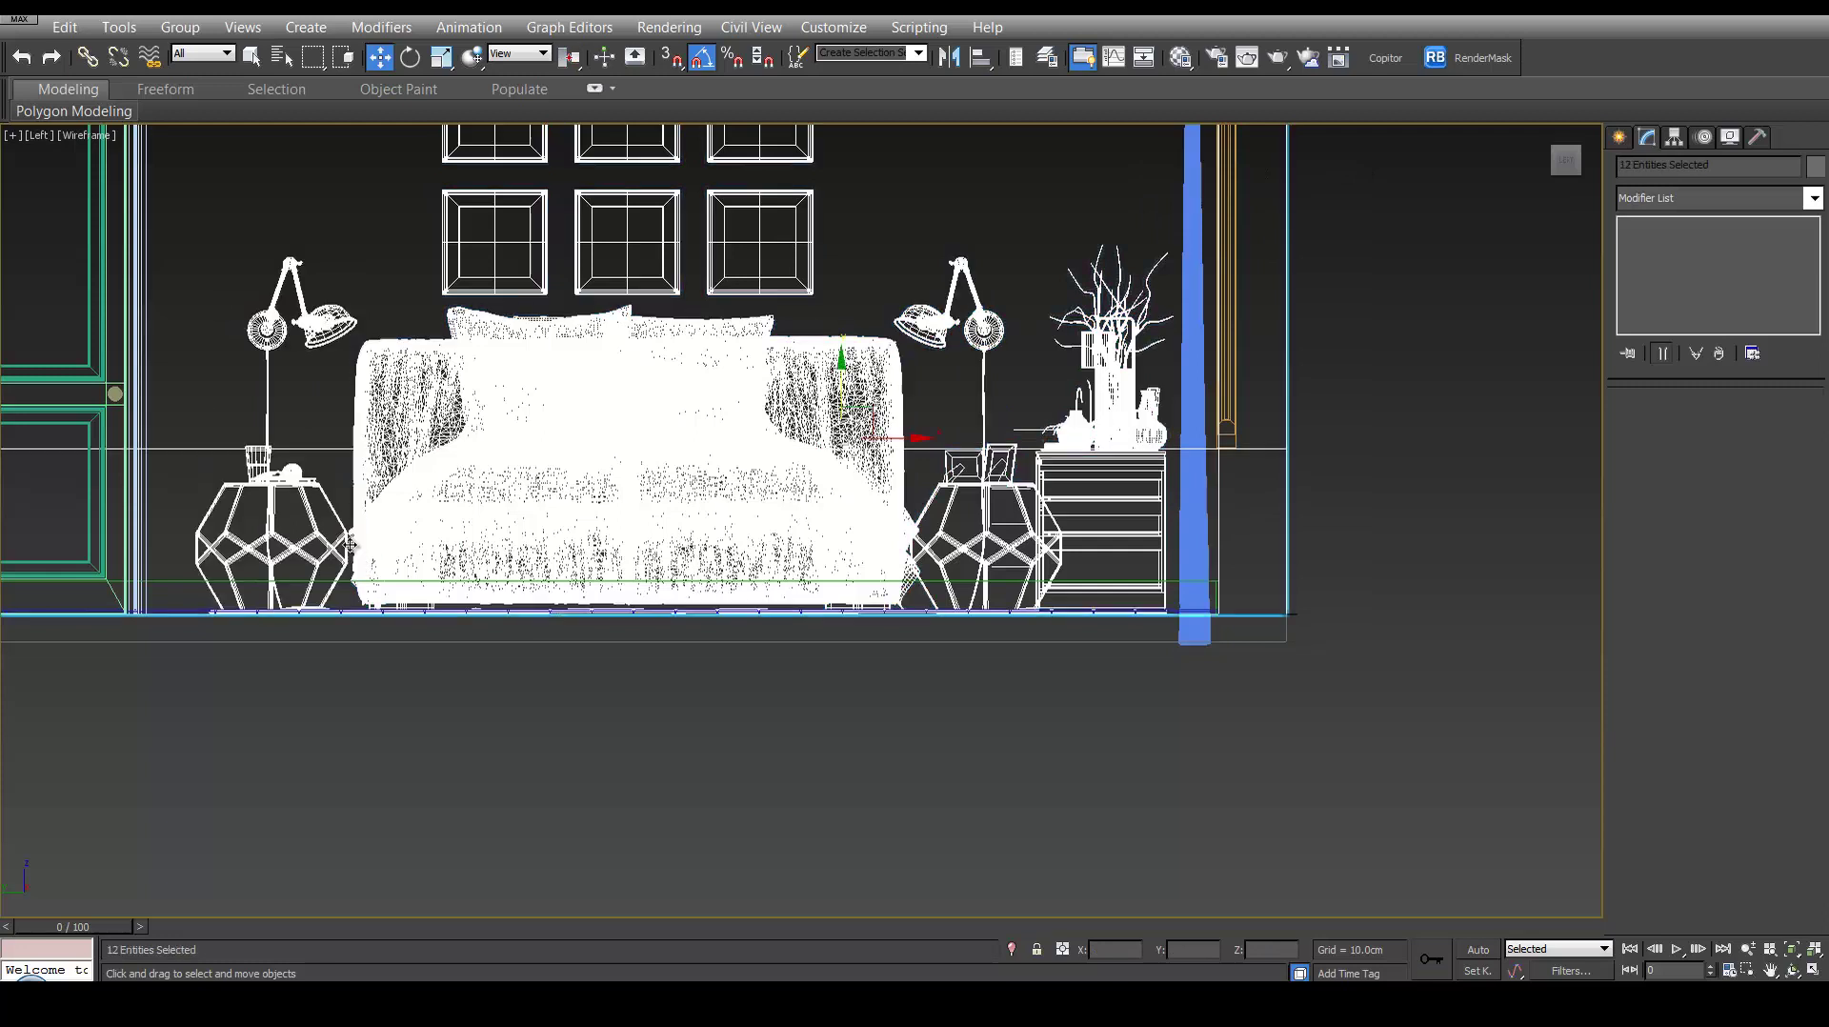
alt+drag(137, 477, 137, 476)
scroll(587, 645, down, 3)
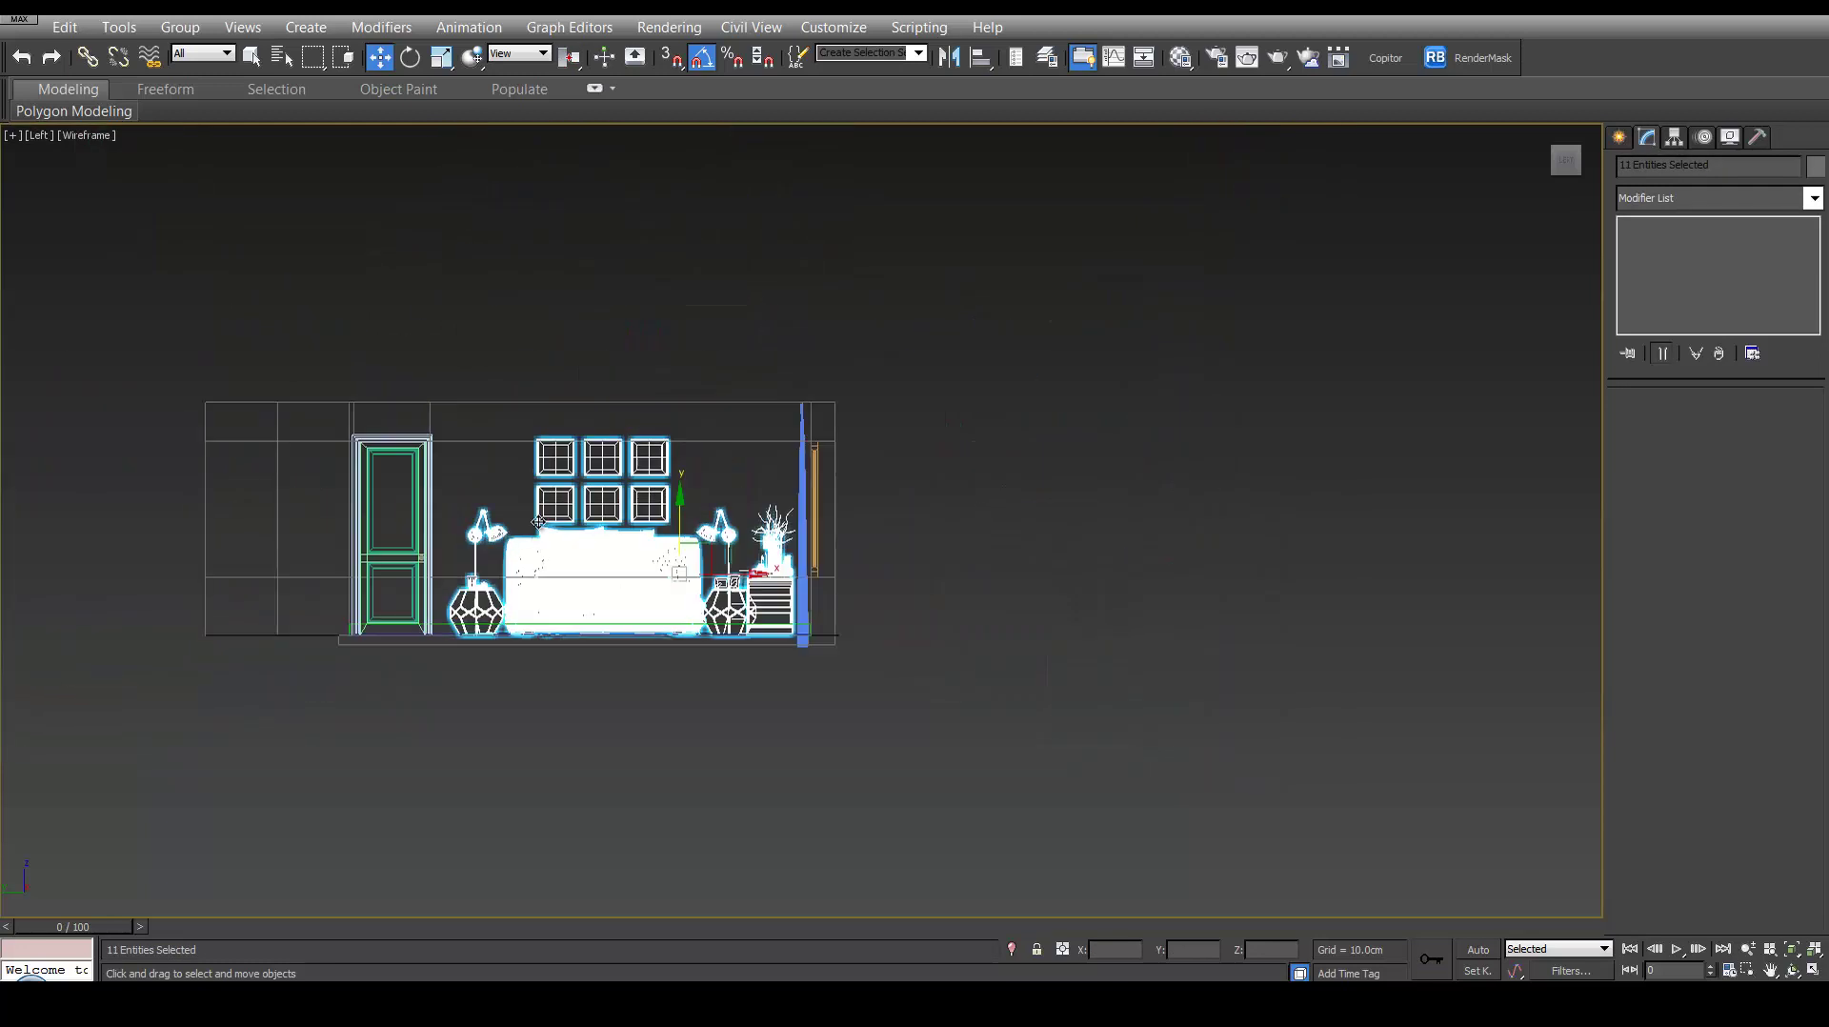
scroll(542, 520, up, 2)
scroll(806, 682, up, 3)
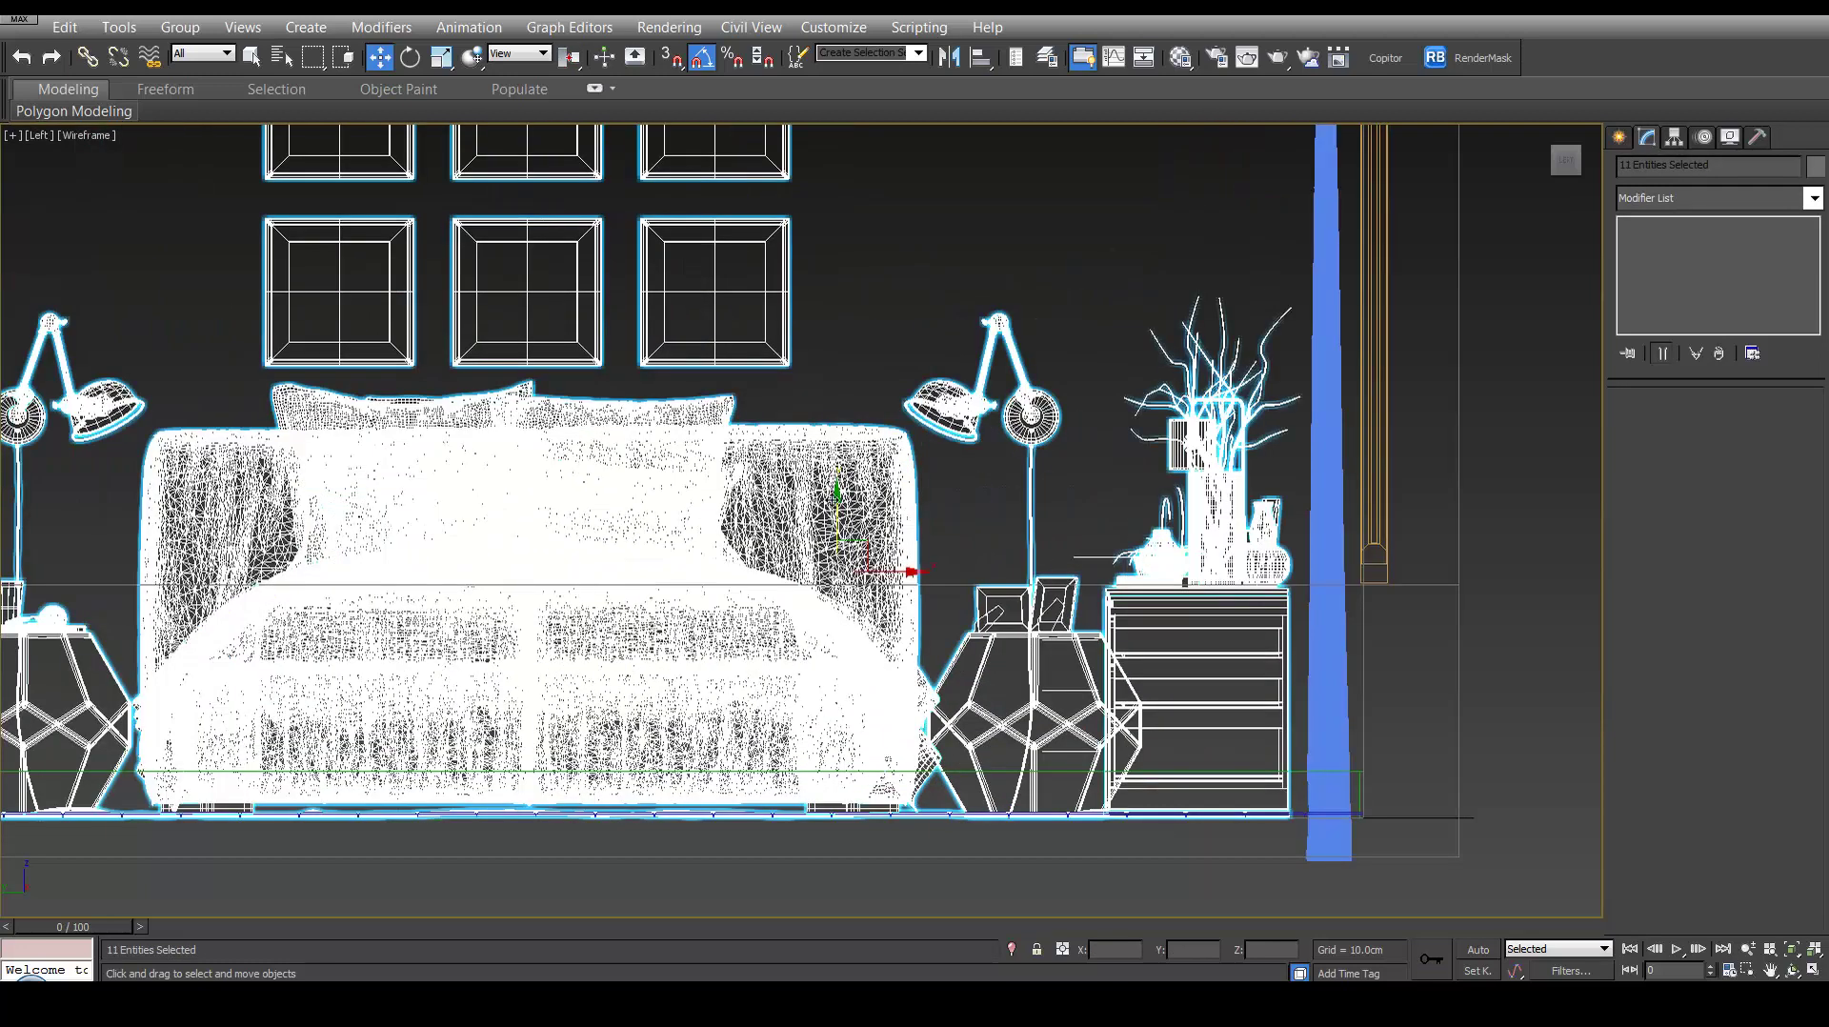
Raise the selected furniture and rug about 1.3 cm so that they sit above the floor boards.
drag(836, 480, 835, 433)
key(ctrl+z)
scroll(790, 770, up, 4)
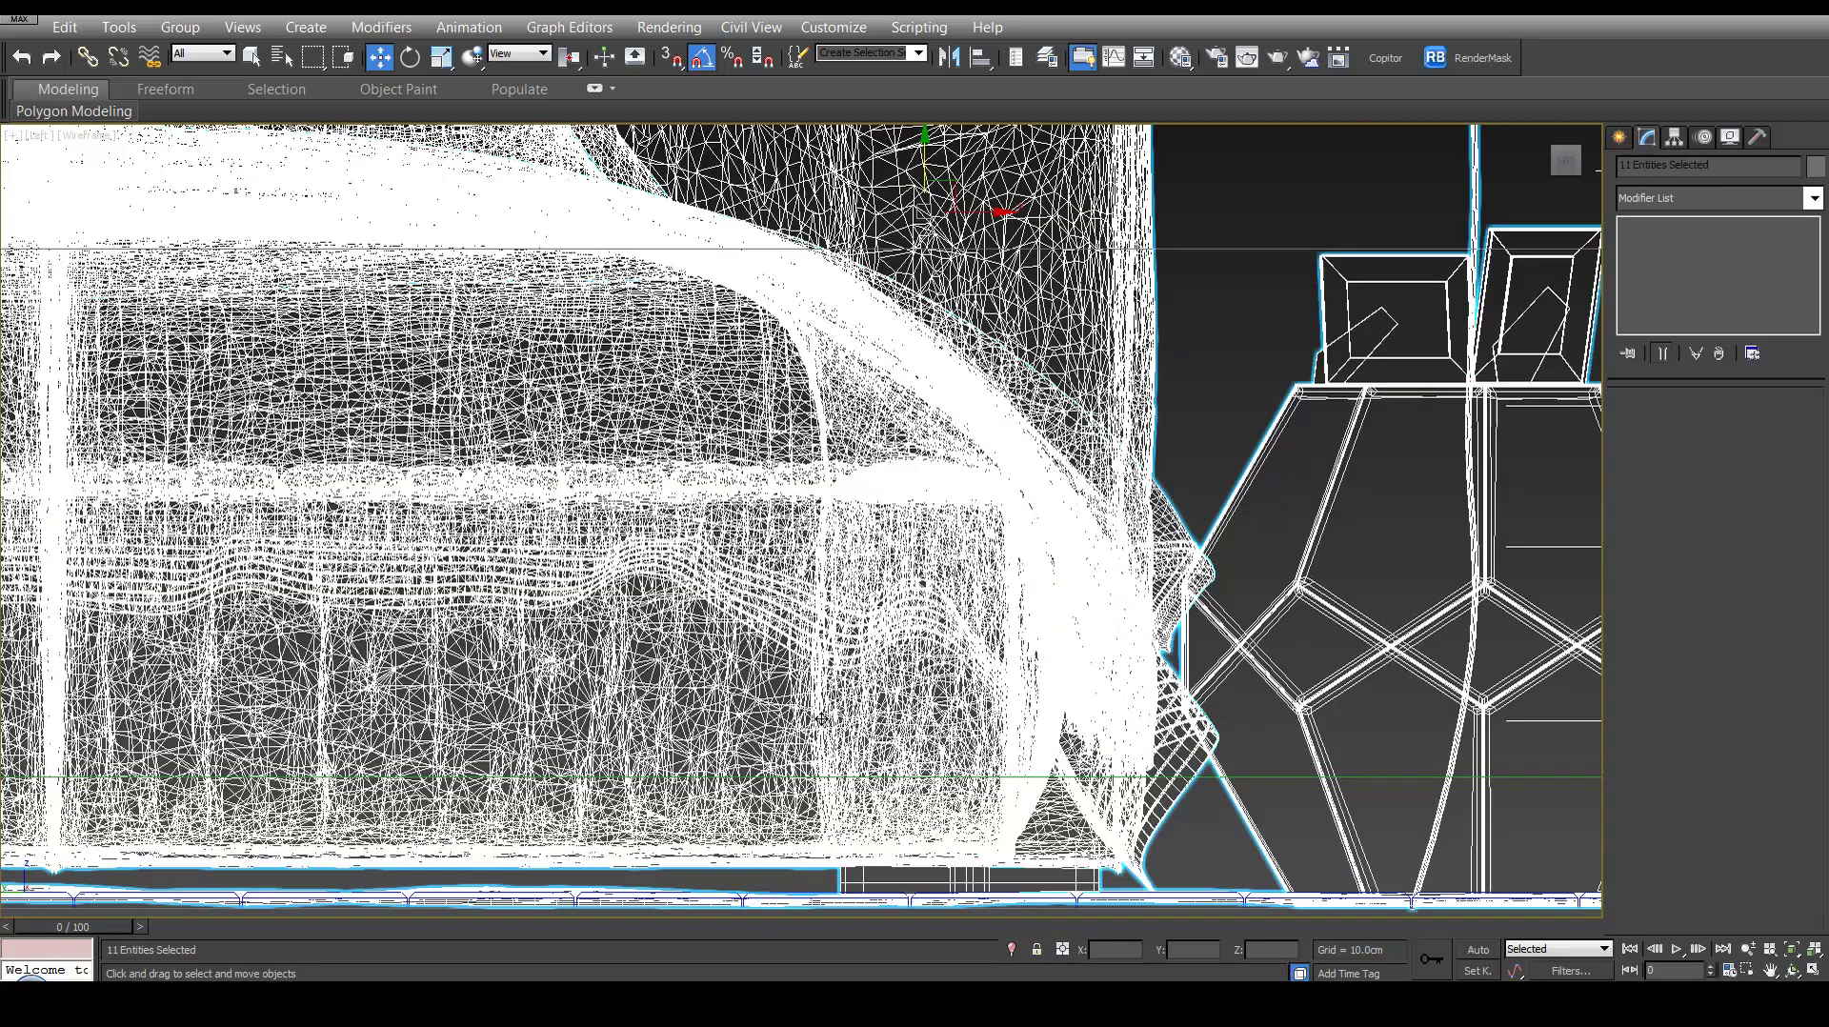
middle_drag(882, 805, 918, 591)
scroll(956, 713, up, 2)
scroll(982, 552, up, 3)
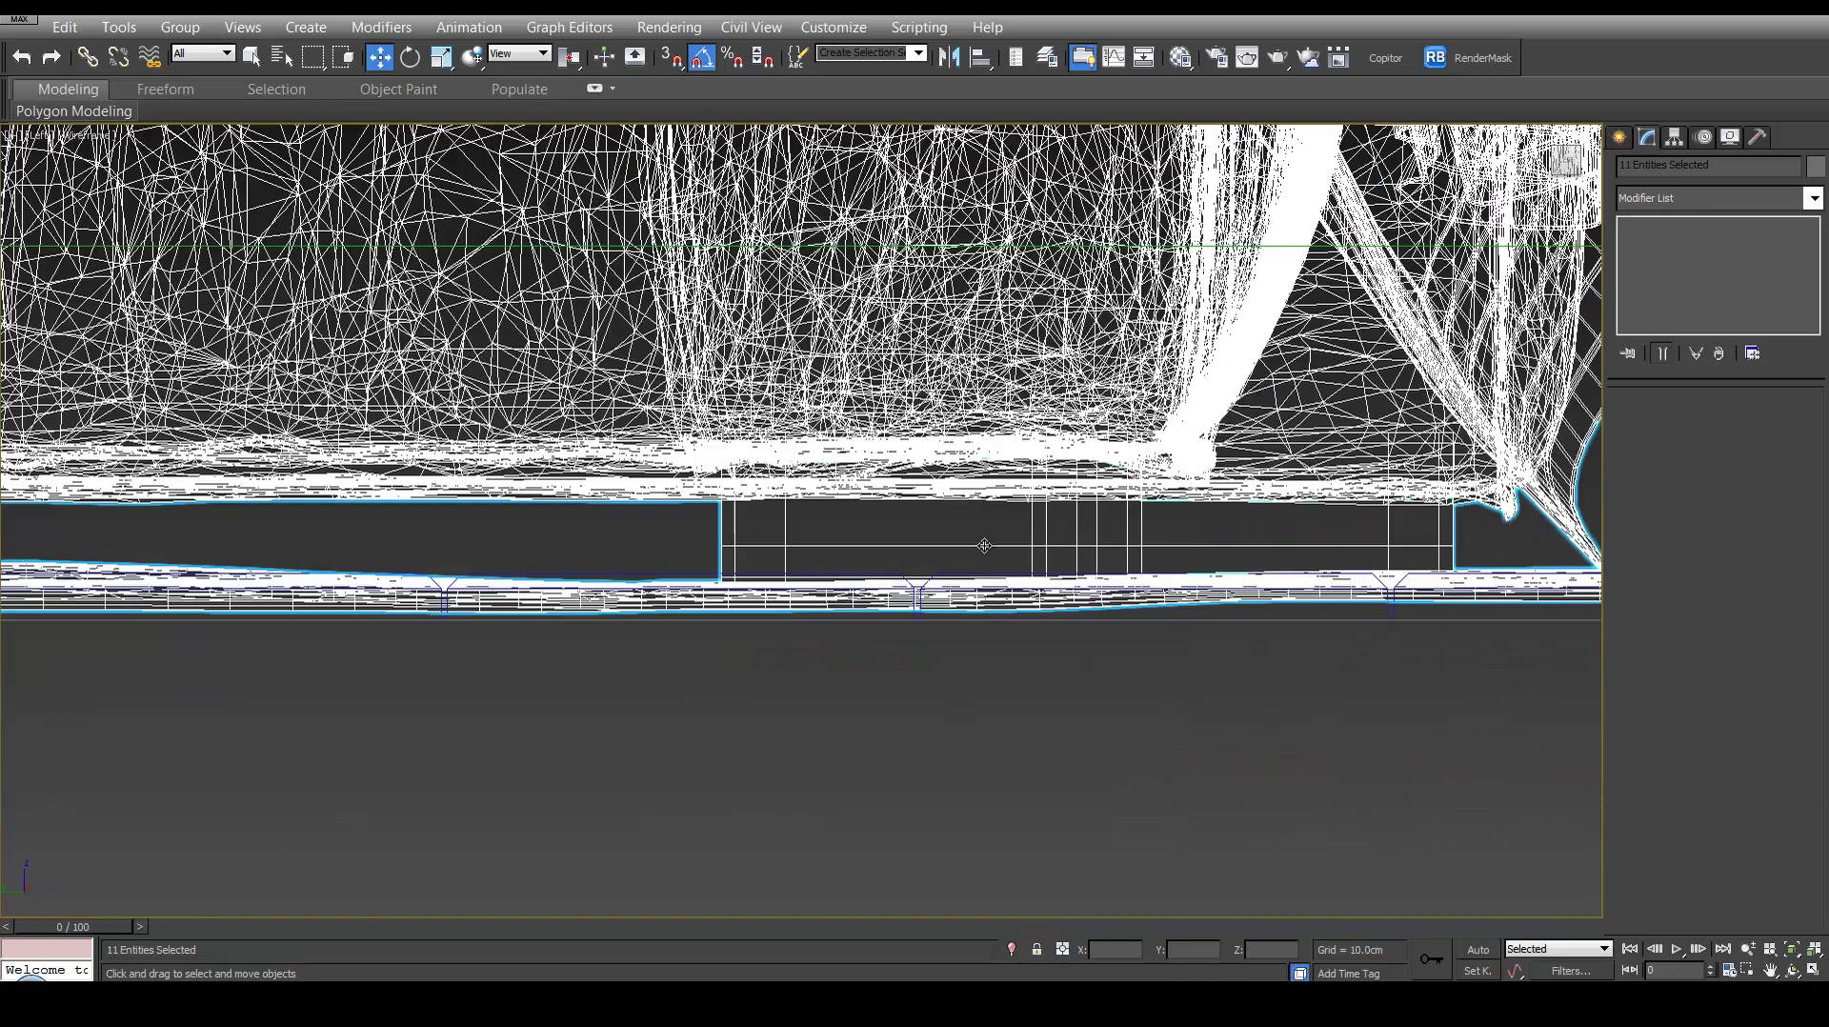
drag(984, 545, 984, 503)
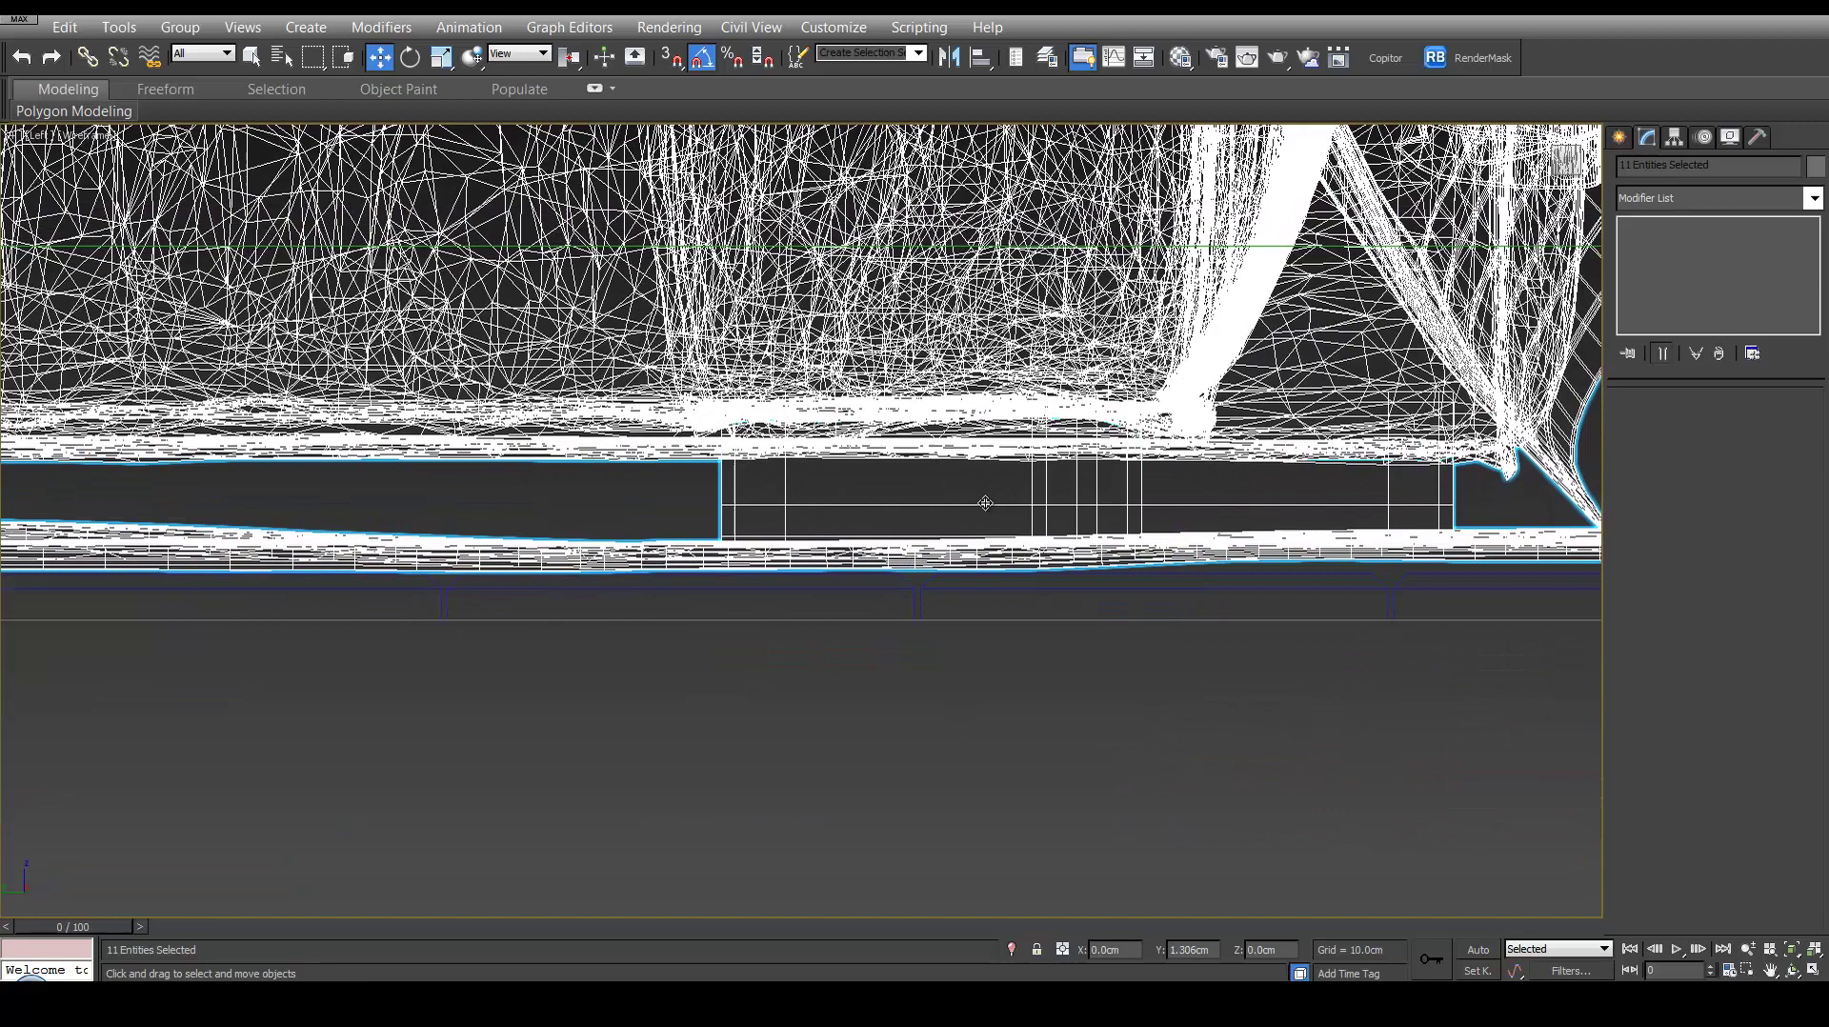
Return to a shaded perspective view of the whole bedroom without edged faces and clear the selection.
scroll(946, 434, down, 5)
key(p)
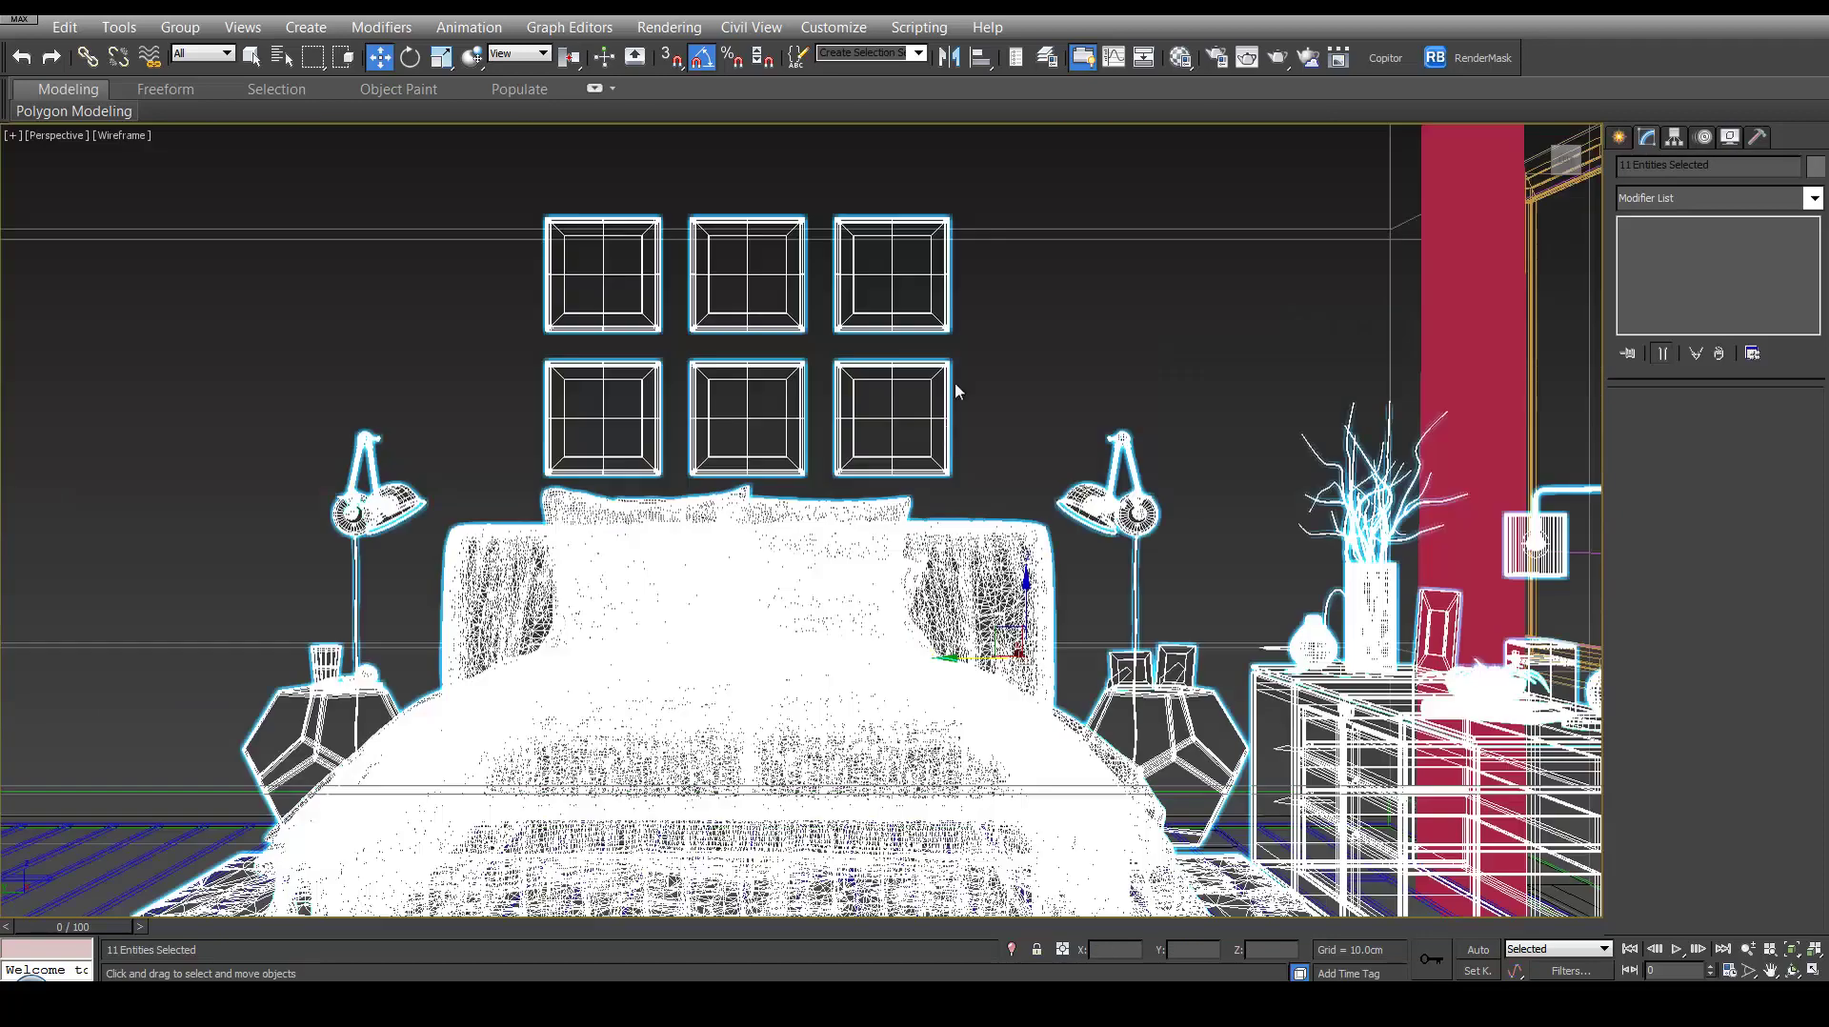
mouse_move(918, 505)
alt+middle_down()
mouse_move(996, 519)
mouse_move(1029, 688)
alt+middle_up()
key(F3)
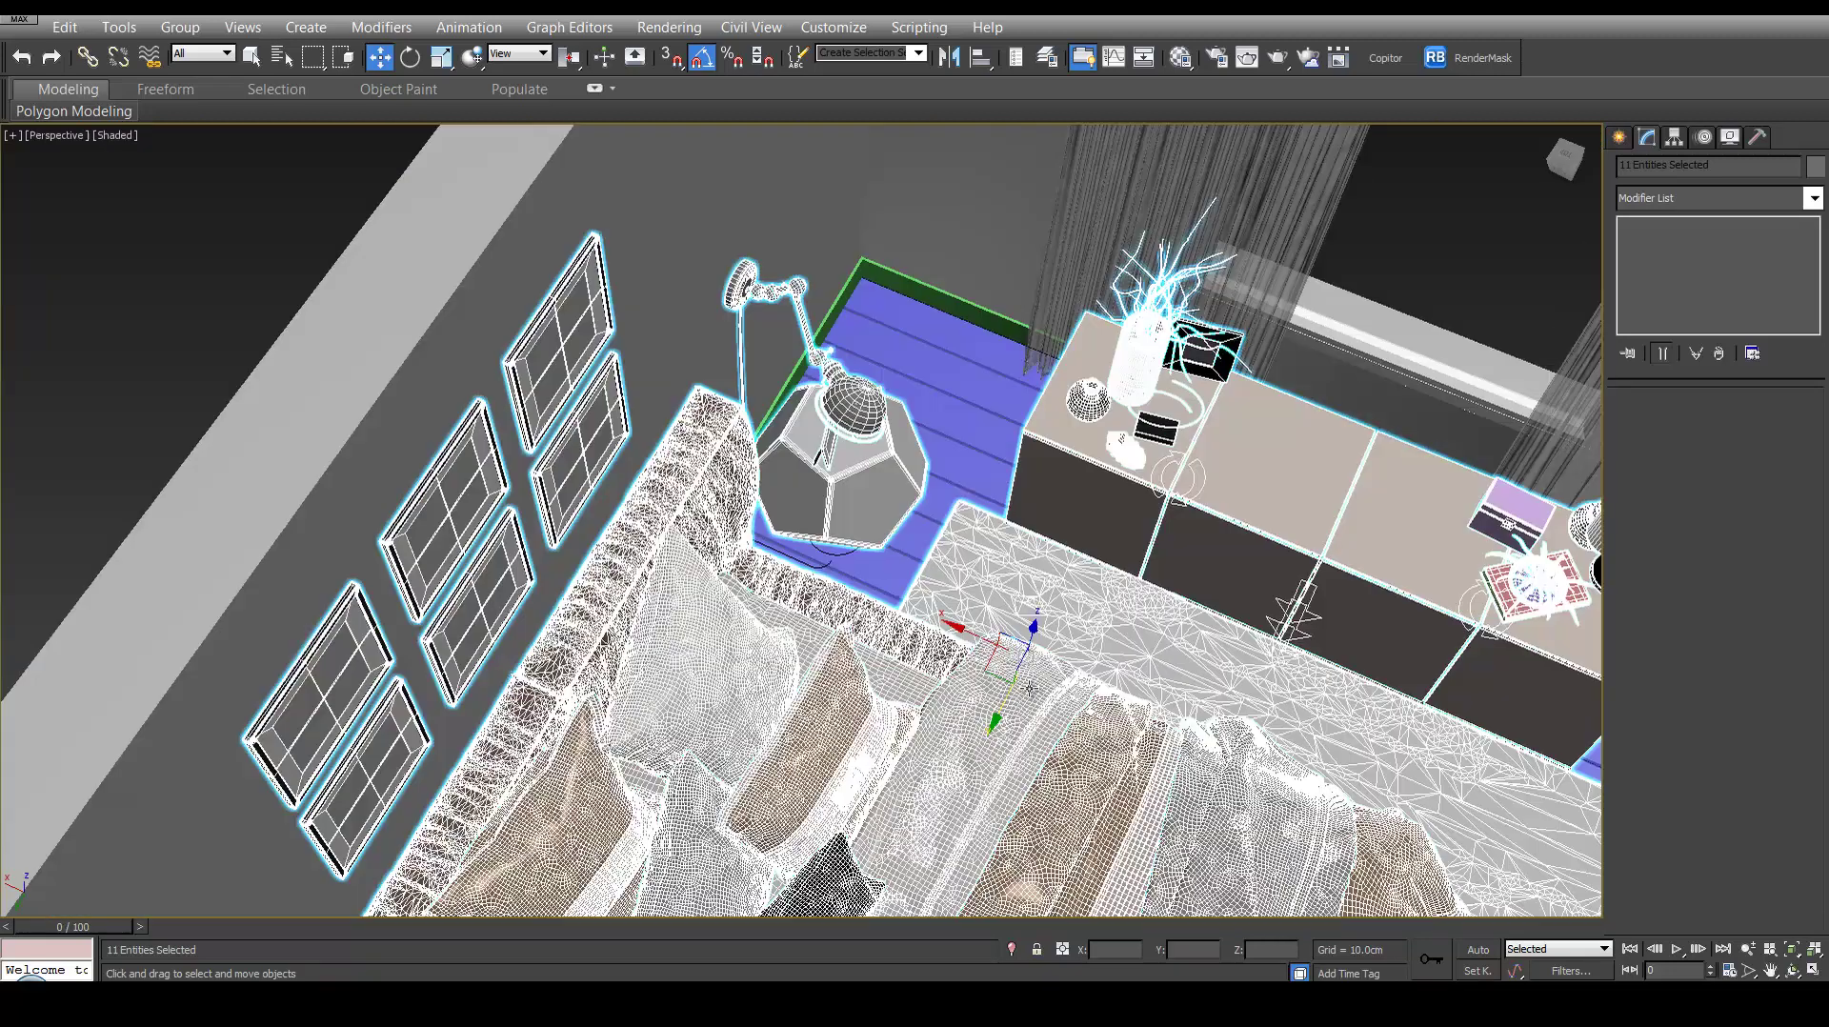
key(F4)
middle_drag(974, 621, 891, 462)
scroll(905, 496, down, 8)
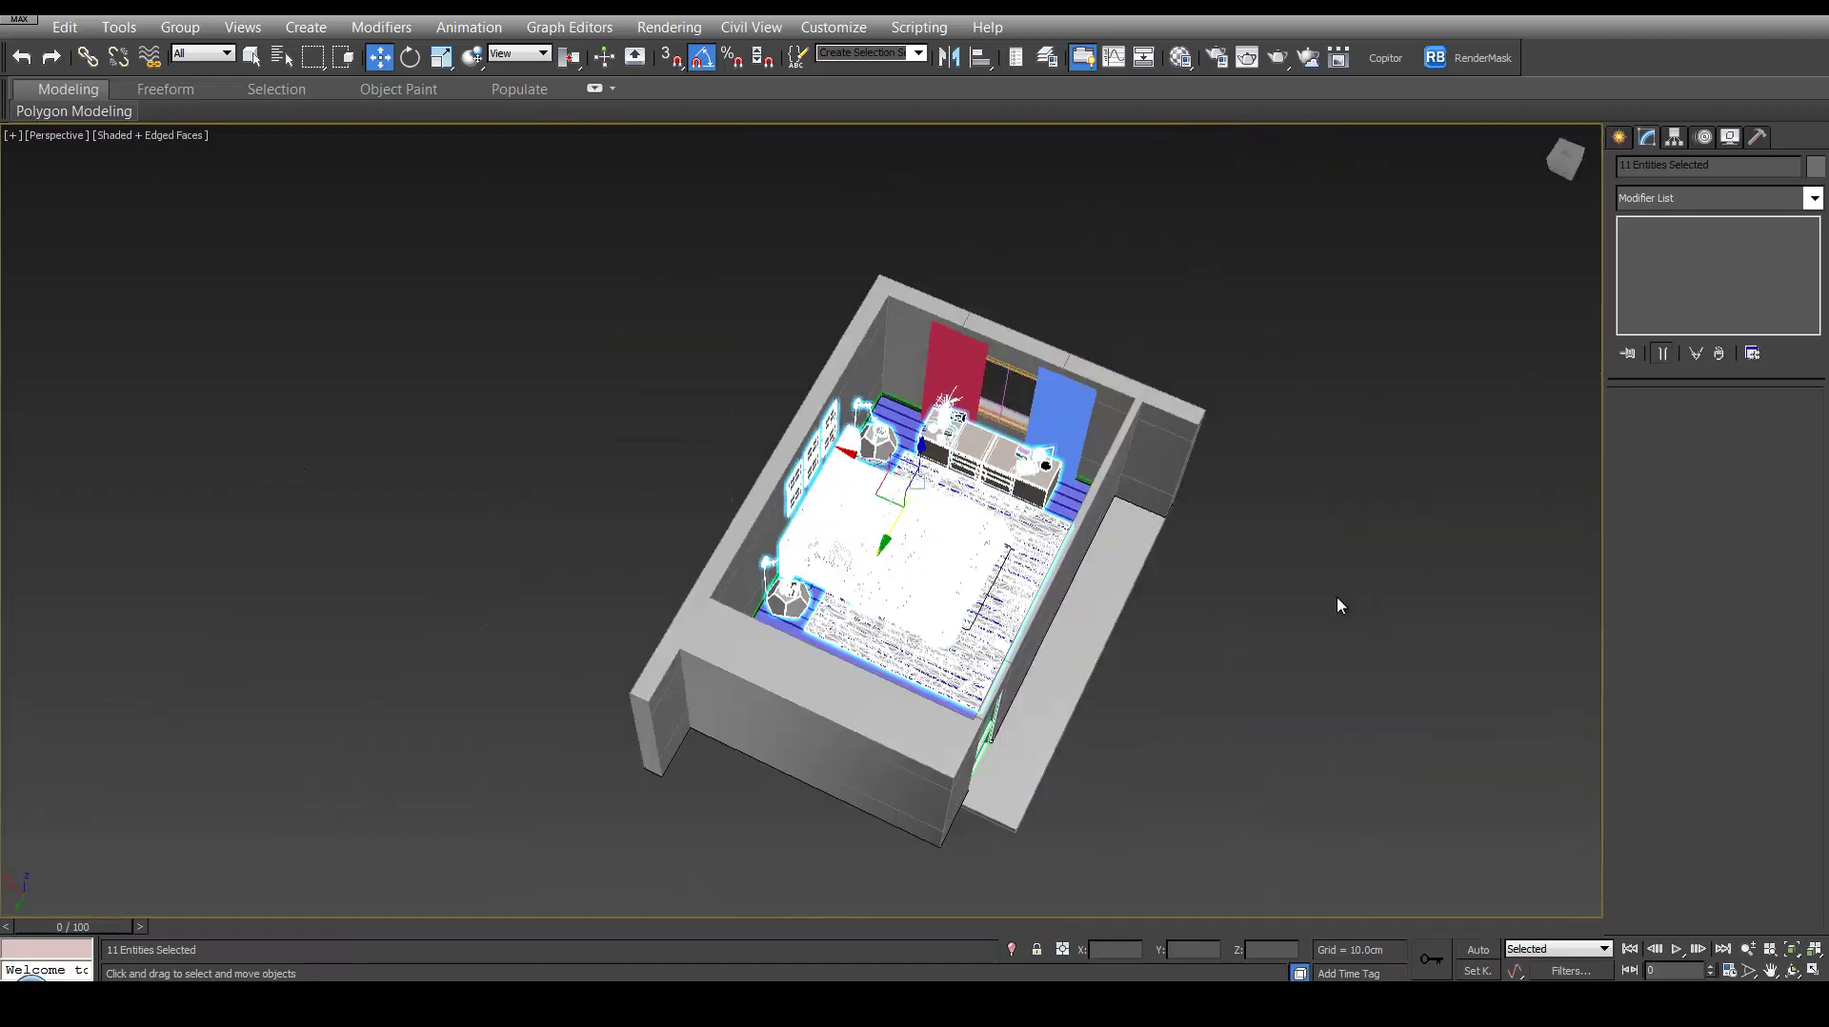
key(ctrl+d)
key(F4)
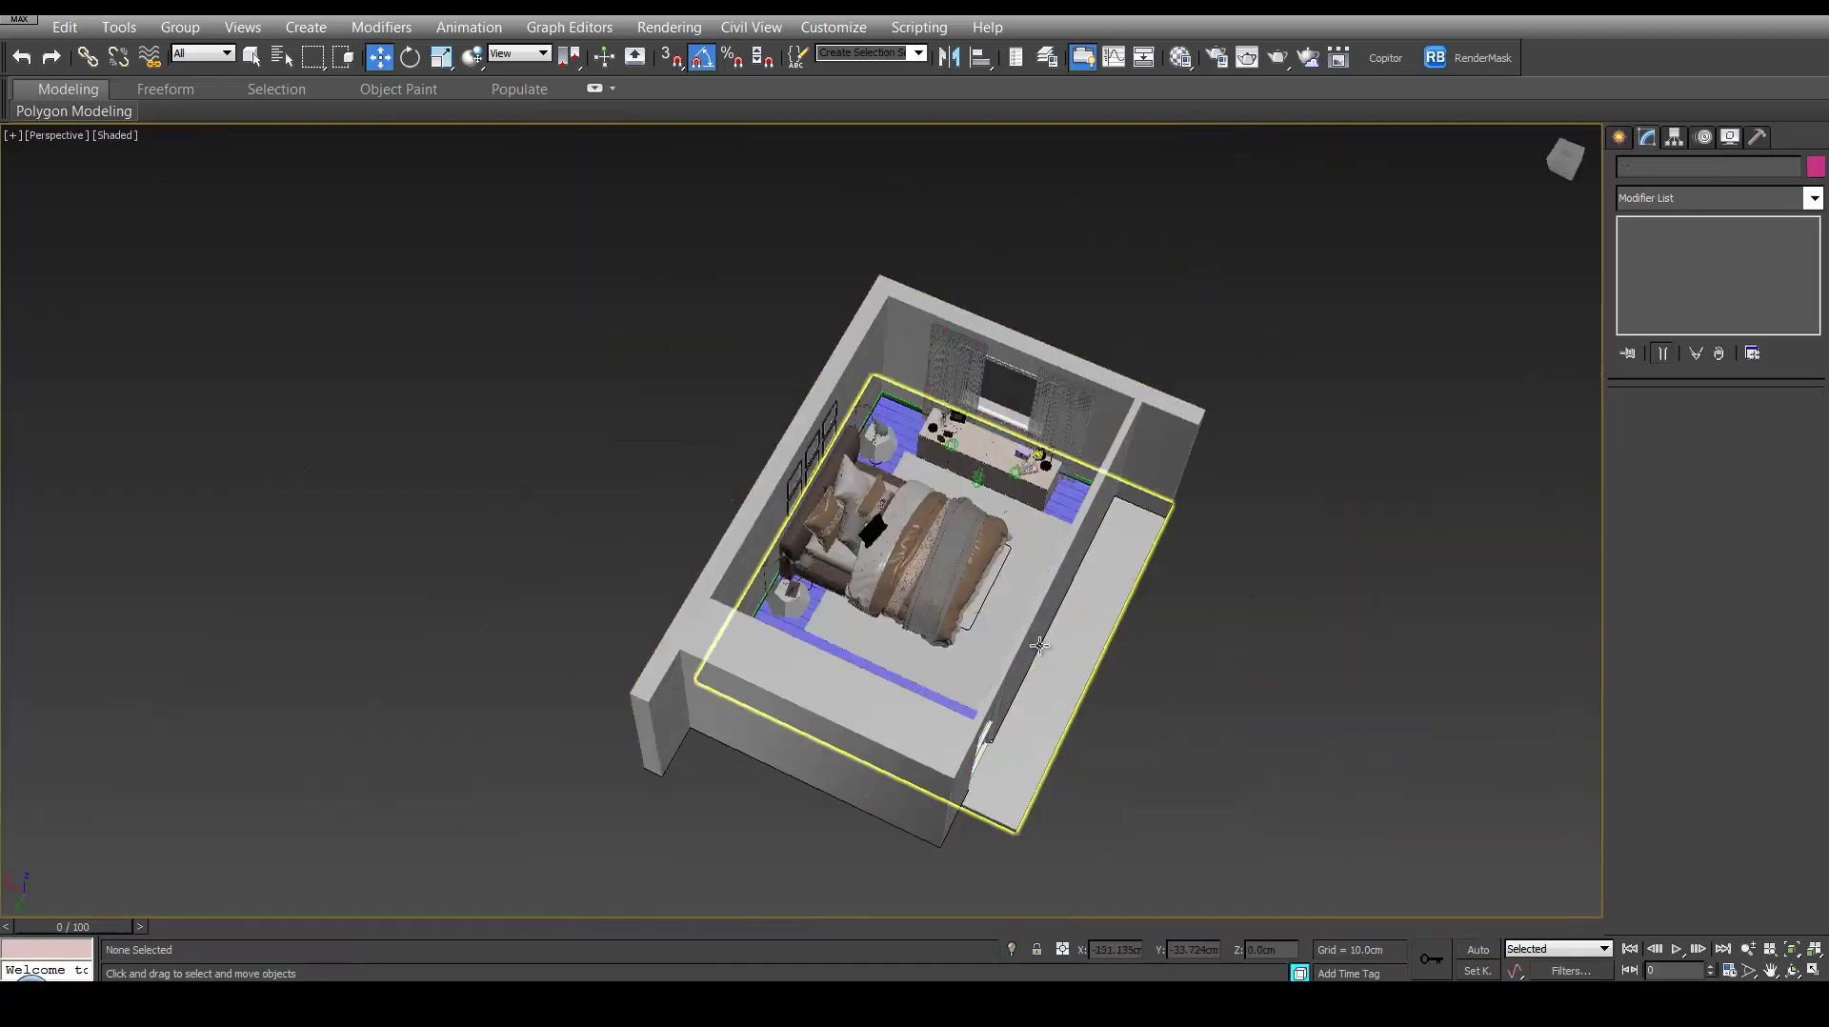
alt+middle_drag(1206, 732, 1161, 677)
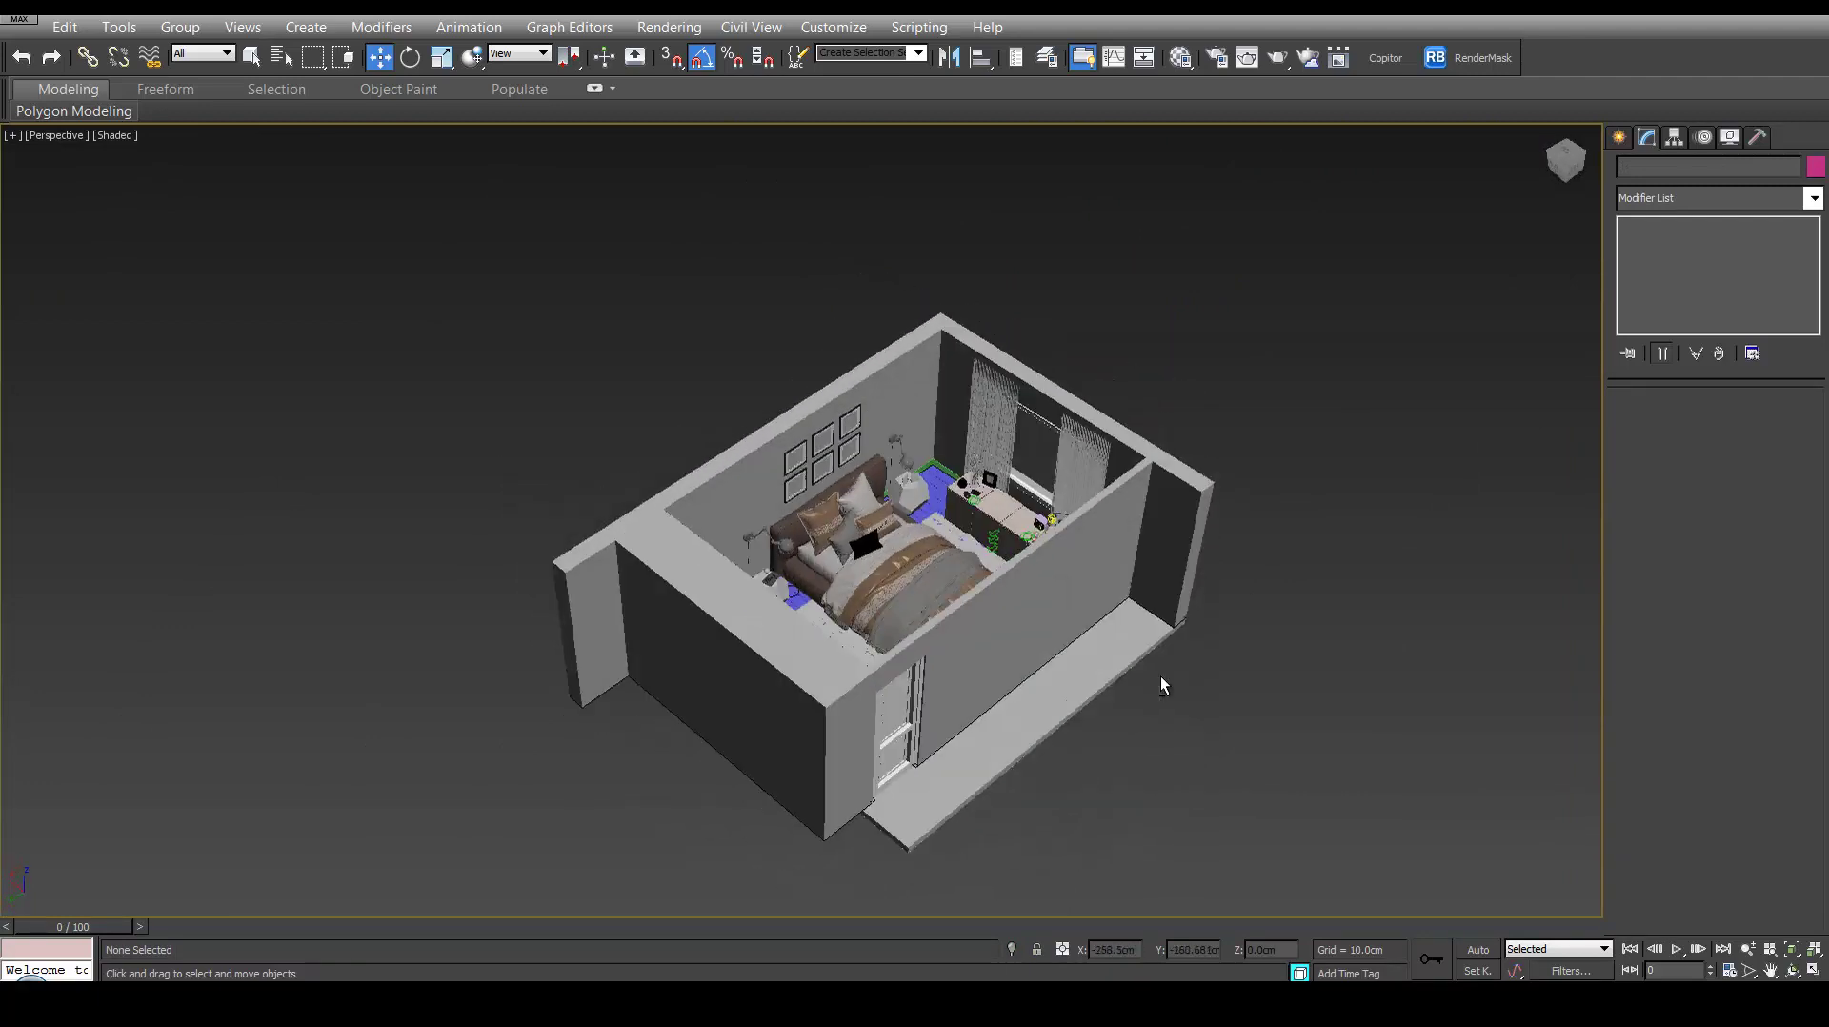